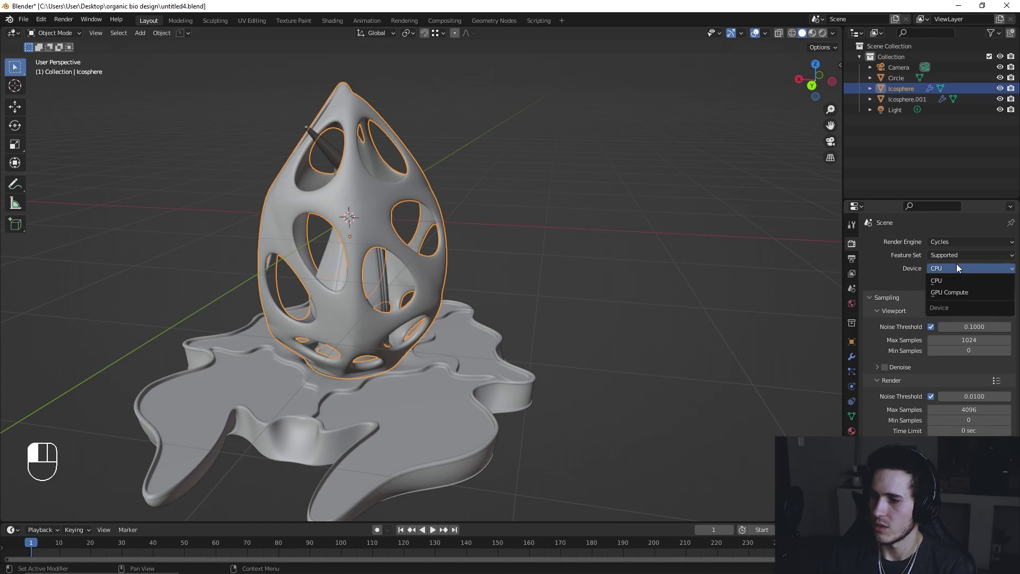
Step: Set the Cycles render device to GPU Compute and create a new material on the Circle object
left_click(944, 297)
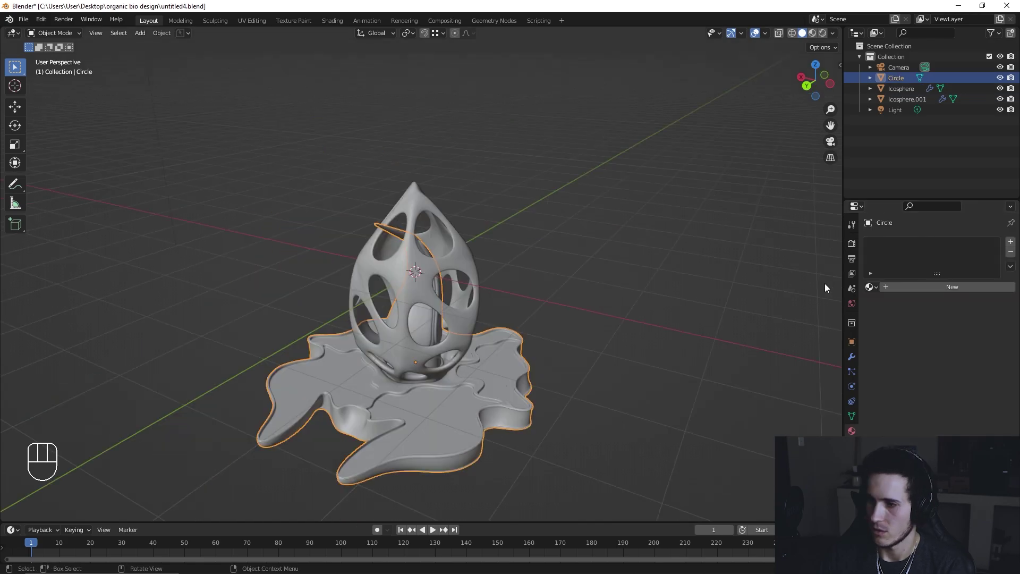
left_click(902, 287)
middle_click_drag(646, 343, 657, 307)
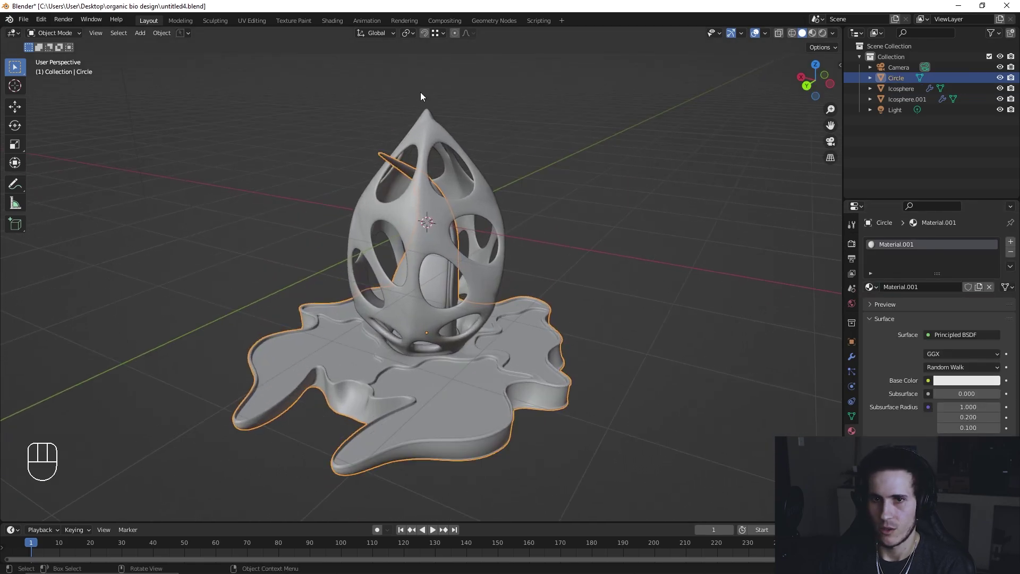
Step: Switch to the Shading workspace and isolate the Circle object in local view
left_click(331, 20)
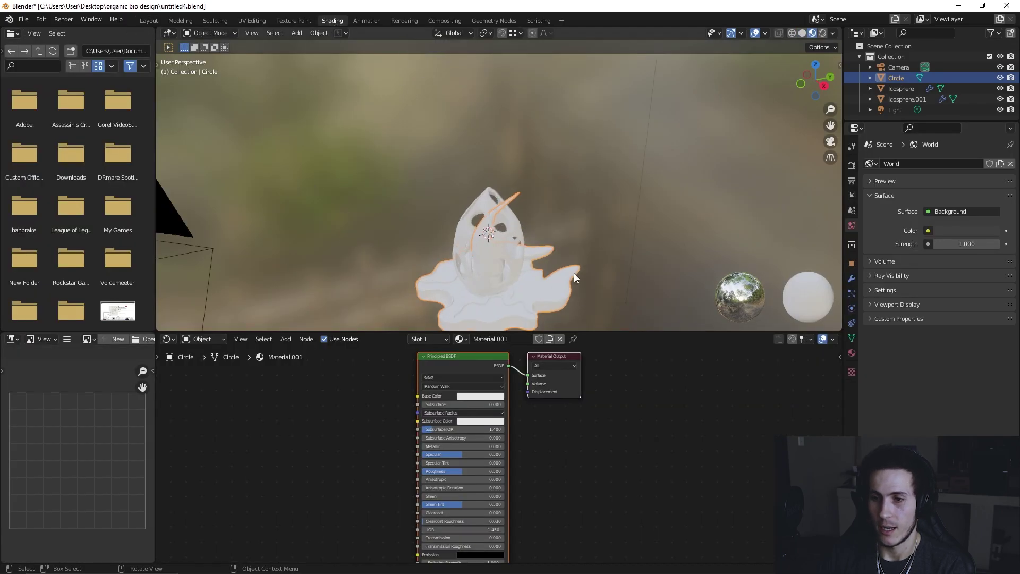
key("KP_Divide")
middle_click_drag(553, 225, 462, 223)
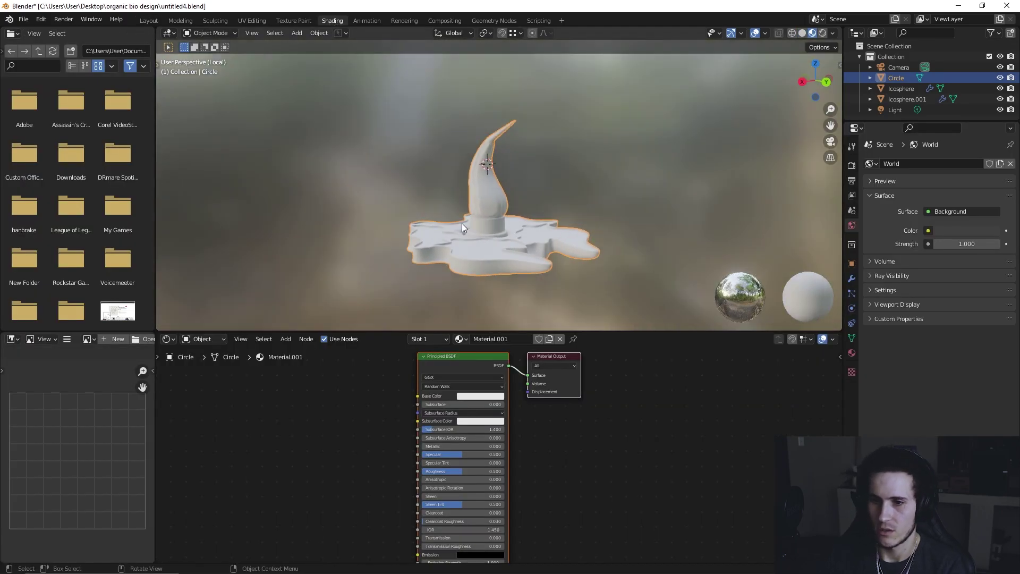
scroll(461, 223, "up", 2)
scroll(479, 454, "up", 1)
Step: Duplicate the Principled BSDF node below the Material Output and set the copy's Base Color to black
middle_click_drag(332, 429, 409, 427)
scroll(501, 437, "down", 3)
left_click(492, 375)
key("shift+d")
left_click(591, 444)
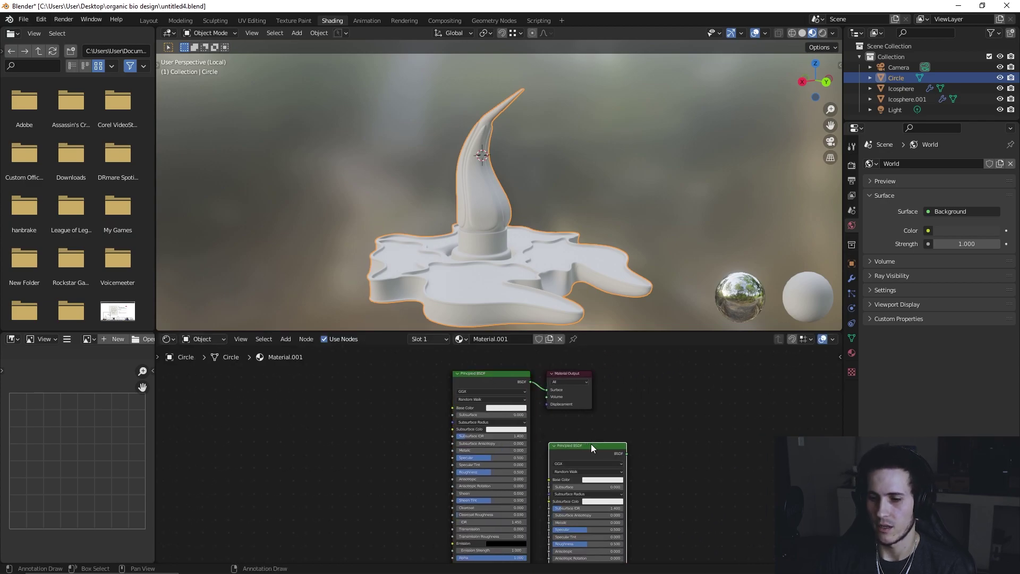
scroll(555, 443, "up", 1)
left_click(560, 451)
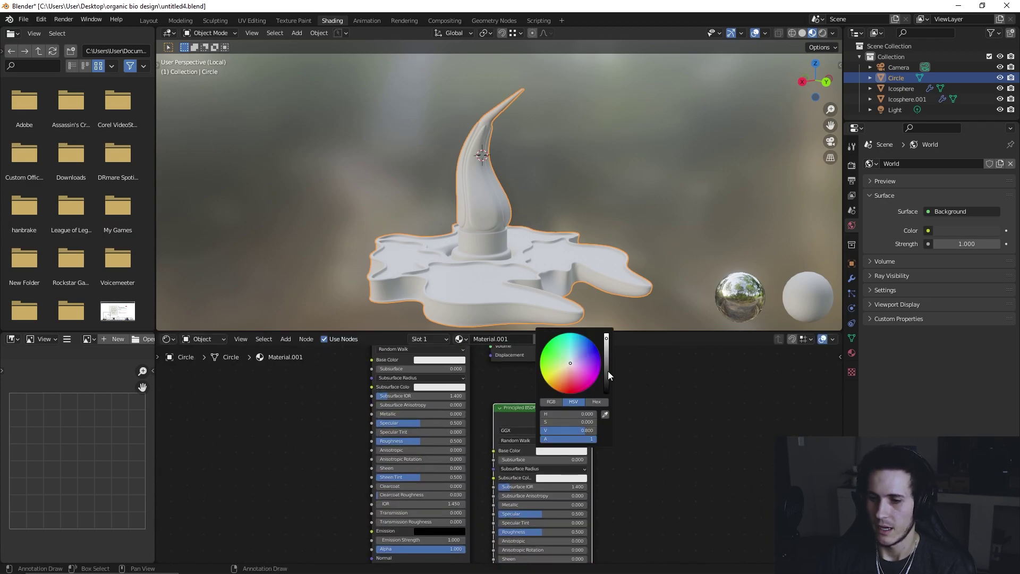
left_click_drag(607, 371, 607, 399)
Step: Add a Noise Texture node in the empty area before the Principled BSDF nodes
scroll(479, 407, "down", 1)
middle_click_drag(379, 400, 518, 420)
scroll(492, 458, "down", 1)
scroll(518, 421, "up", 1)
left_click(425, 419)
key("shift+a")
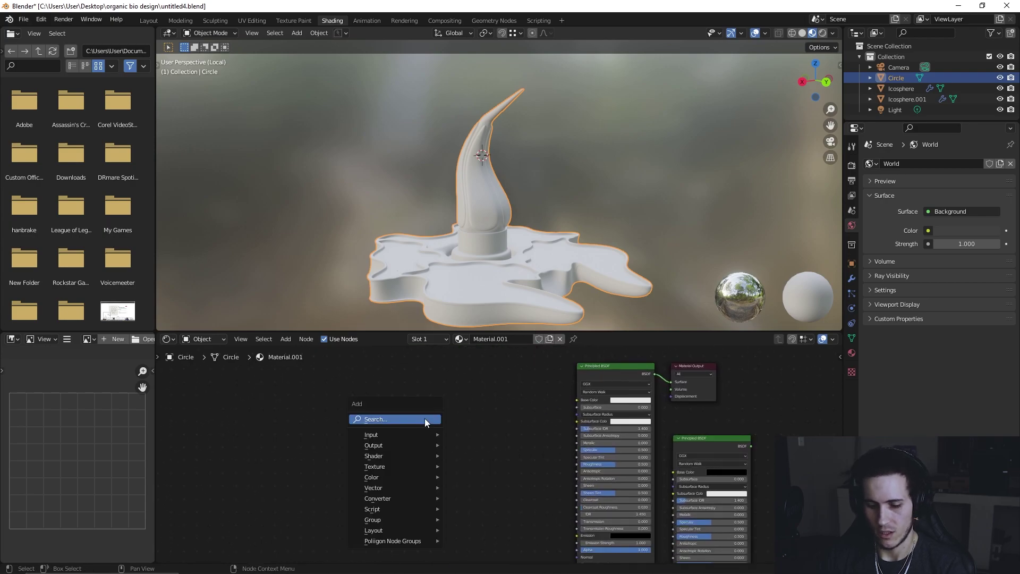
left_click(425, 419)
type("nois")
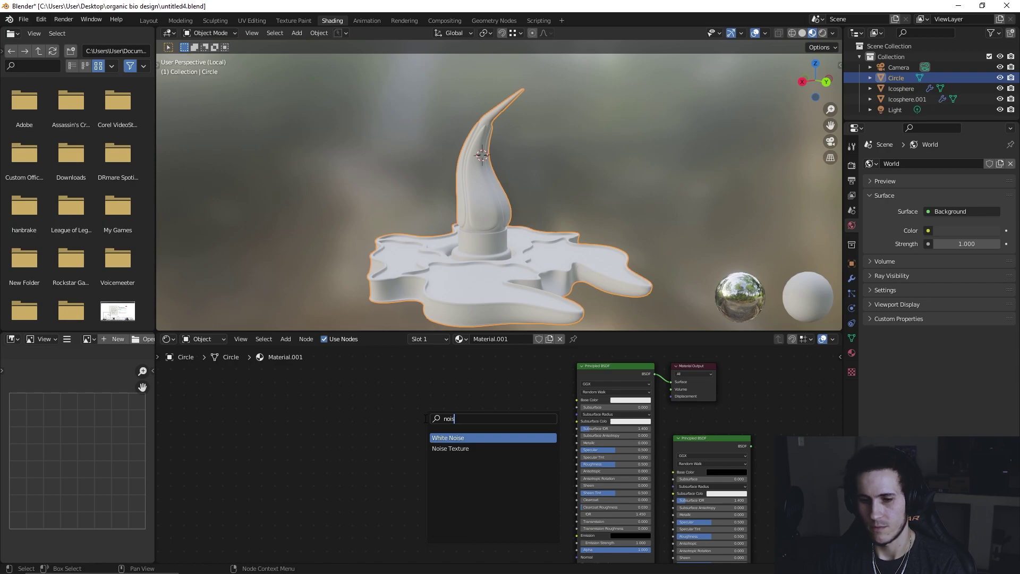
key("Down")
key("Return")
left_click(421, 413)
Step: Add a ColorRamp node beside the Noise Texture and place a duplicate of it higher up
key("shift+a")
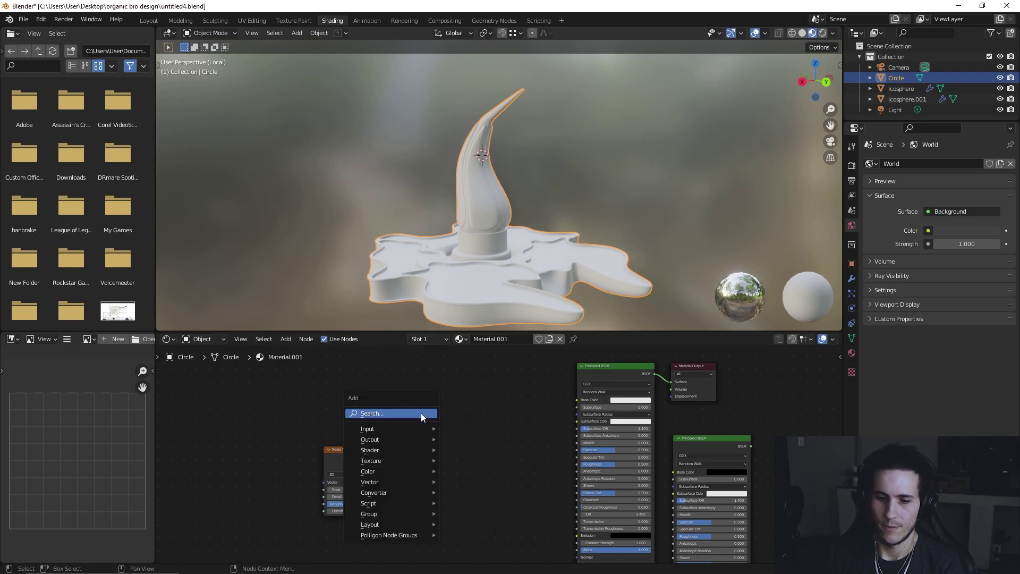
left_click(421, 413)
type("color ramp")
key("Return")
left_click(441, 458)
key("shift+d")
left_click(514, 353)
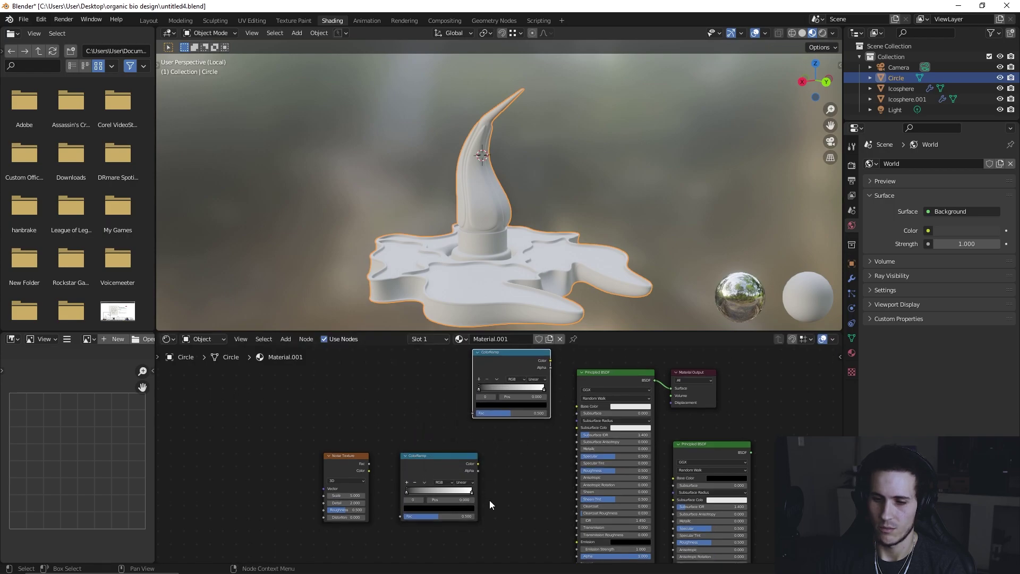
Step: Add a Bump node between the lower ColorRamp and the white Principled BSDF
key("shift+a")
left_click(473, 437)
type("bump")
key("Return")
left_click(485, 444)
Step: Connect Noise Fac to the lower ColorRamp, its Color to Bump Height, and the Bump's Normal to the white Principled BSDF's Normal
left_click_drag(370, 464, 402, 517)
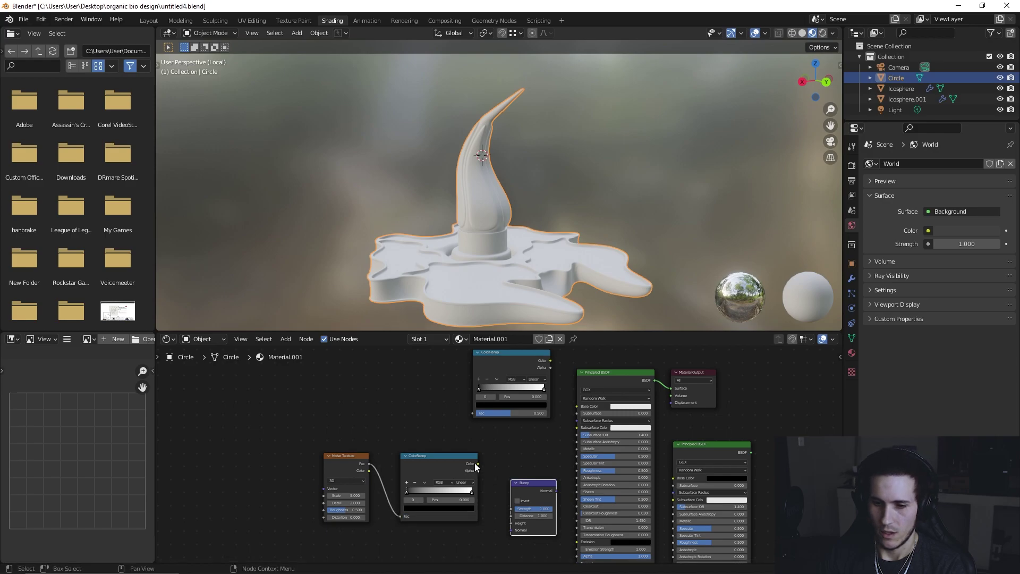
left_click_drag(477, 464, 512, 523)
scroll(529, 520, "up", 2)
middle_click_drag(528, 520, 445, 451)
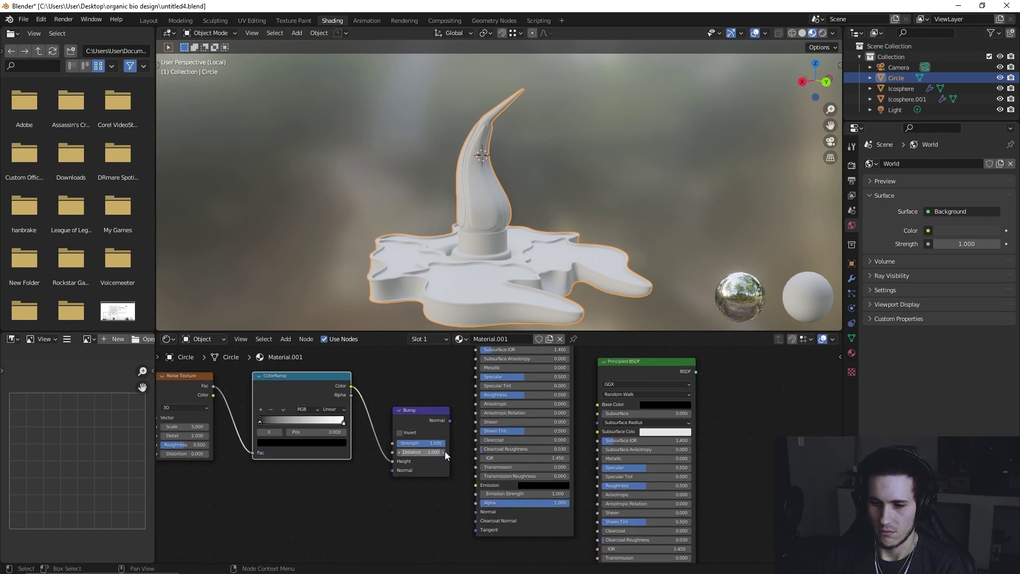
left_click_drag(449, 420, 471, 509)
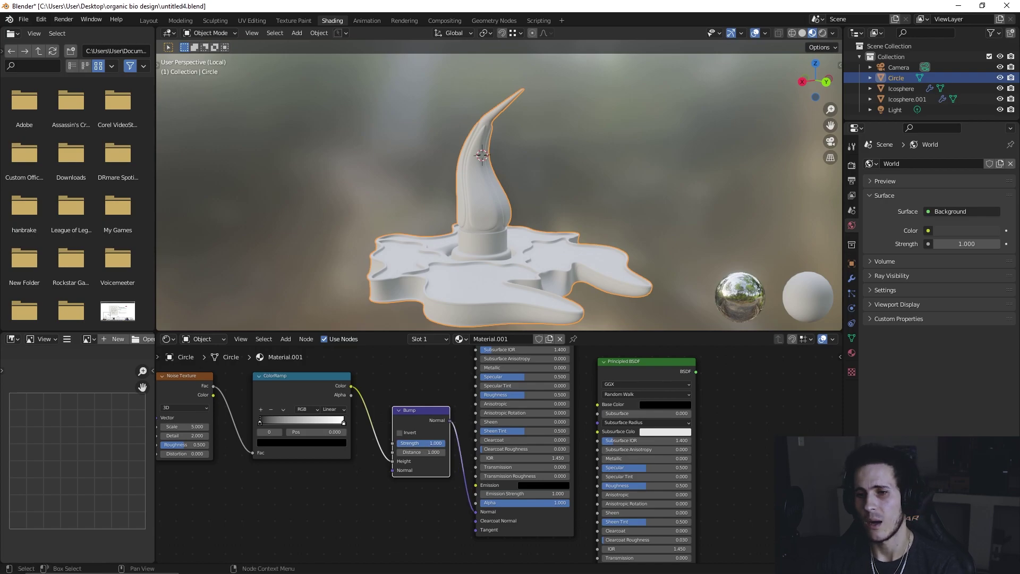
Step: Connect the lower ColorRamp's Color output to the upper ColorRamp's Fac input
scroll(419, 425, "down", 1)
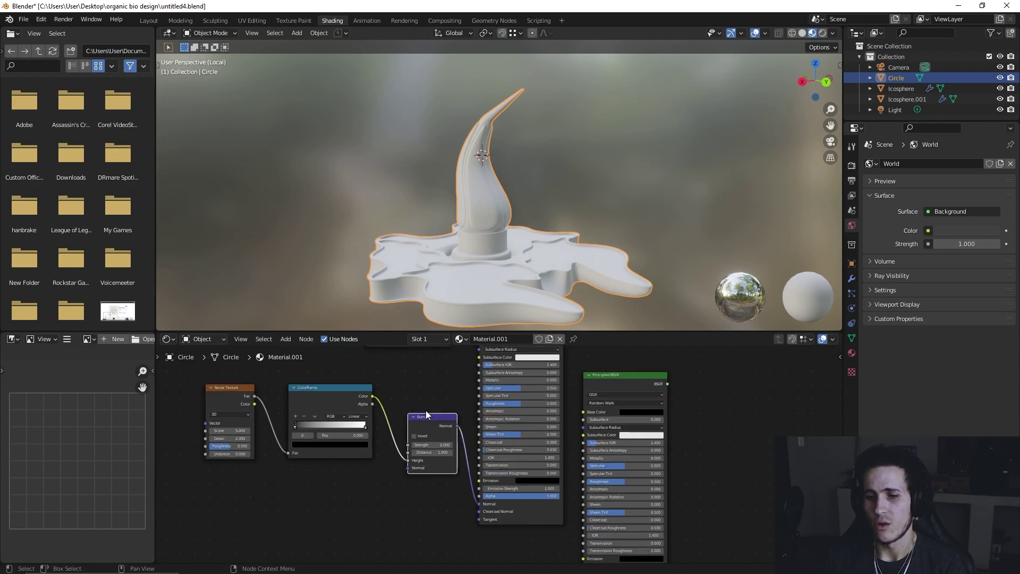
middle_click_drag(425, 410, 499, 443)
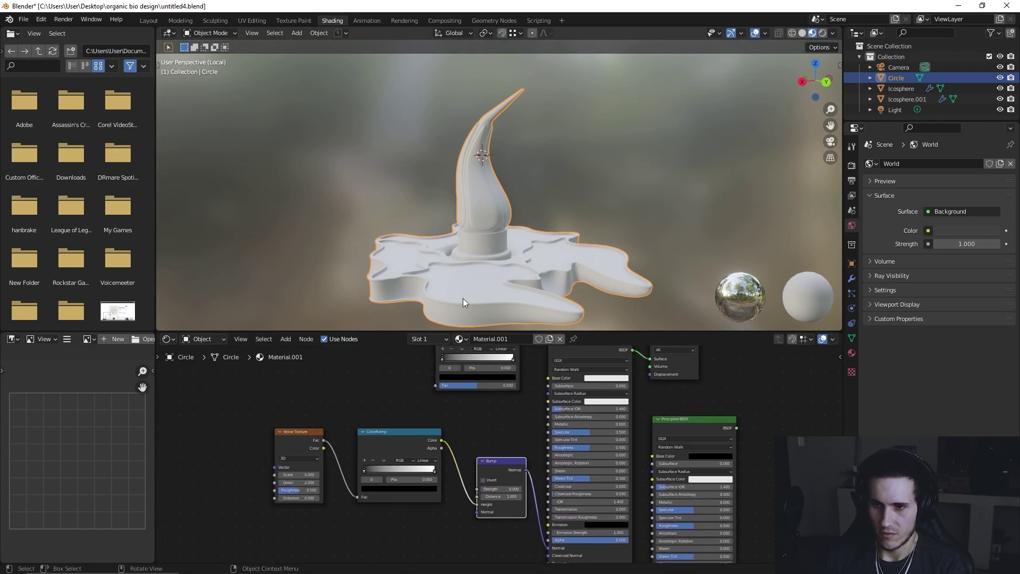
scroll(467, 468, "up", 1)
middle_click_drag(497, 424, 529, 442)
middle_click_drag(438, 416, 460, 467)
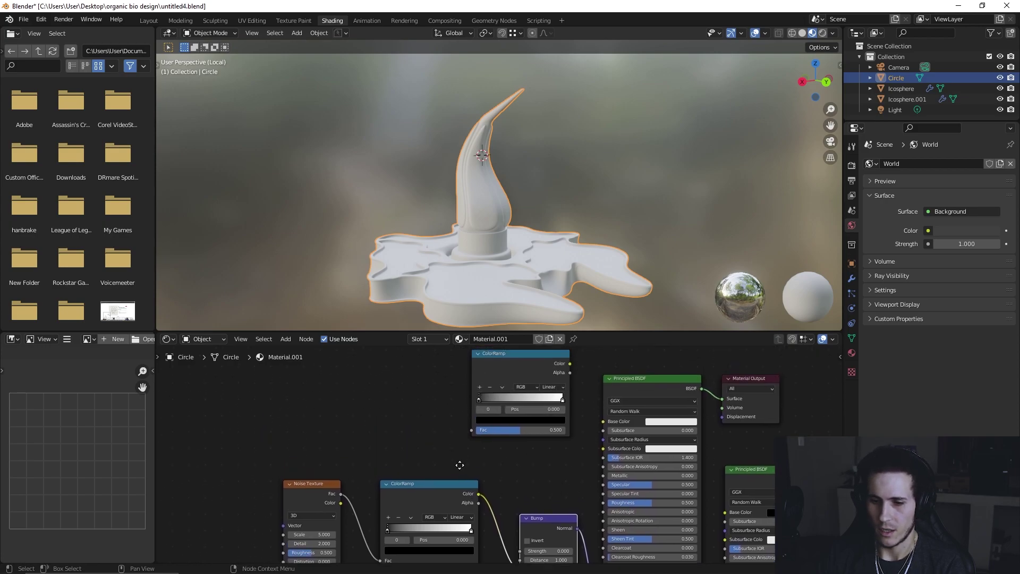
left_click_drag(478, 496, 476, 482)
left_click_drag(467, 438, 467, 436)
Step: Add a Mix Shader node above the Material Output
middle_click_drag(575, 388, 451, 457)
key("shift+a")
left_click(512, 394)
type("mix")
left_click(542, 424)
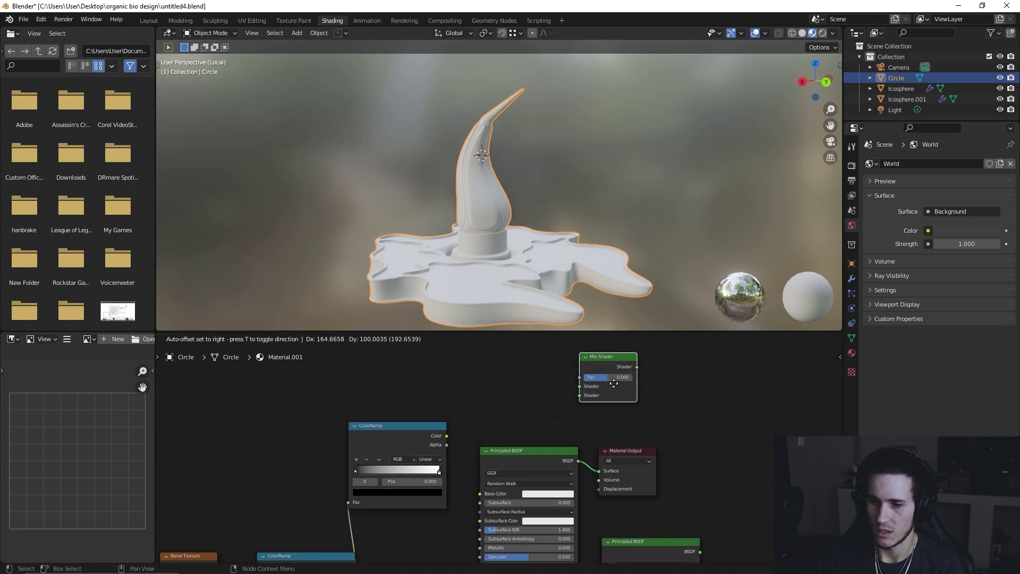
left_click(637, 390)
Step: Connect the white and black Principled BSDFs to the Mix Shader's first and second shader inputs, moving the Material Output aside
middle_click_drag(578, 449, 494, 453)
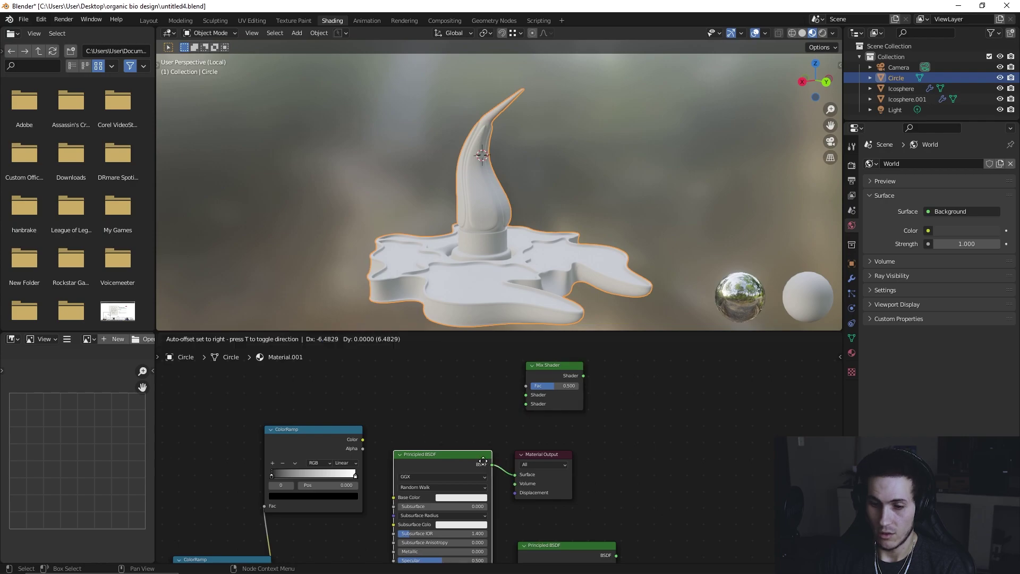
left_click_drag(516, 472, 525, 395)
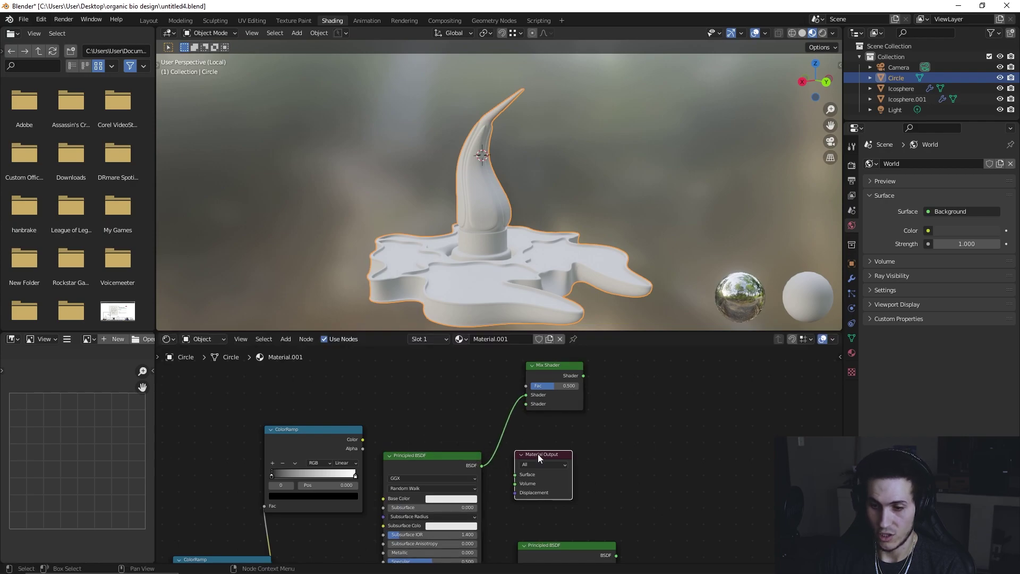
left_click_drag(543, 455, 702, 443)
middle_click_drag(623, 549, 578, 527)
left_click_drag(571, 534, 481, 382)
Step: Connect the Mix Shader to the Material Output's Surface and the upper ColorRamp's Color to the Mix Shader's Fac
middle_click_drag(543, 428, 472, 468)
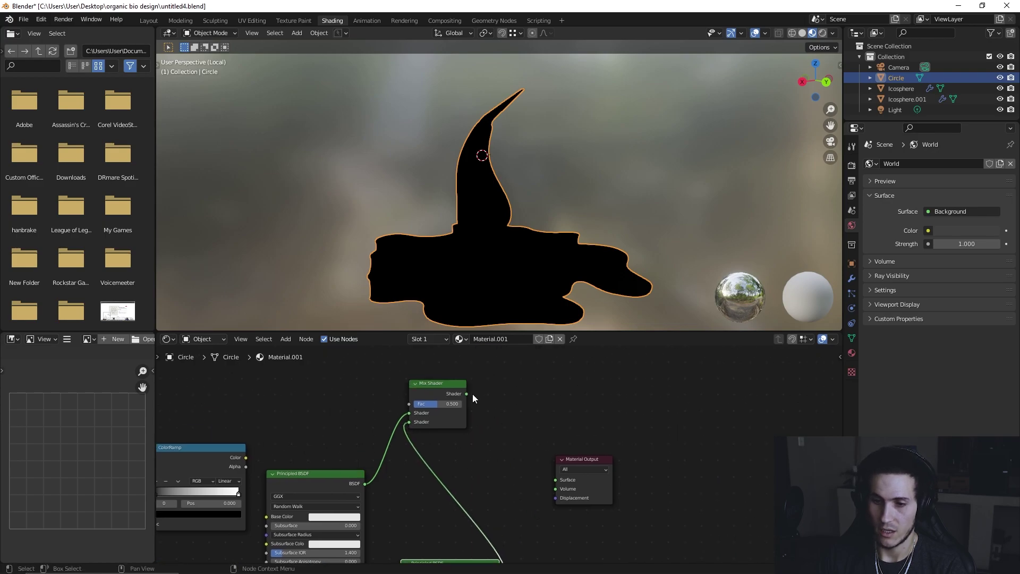
left_click_drag(466, 394, 555, 480)
middle_click_drag(286, 481, 425, 462)
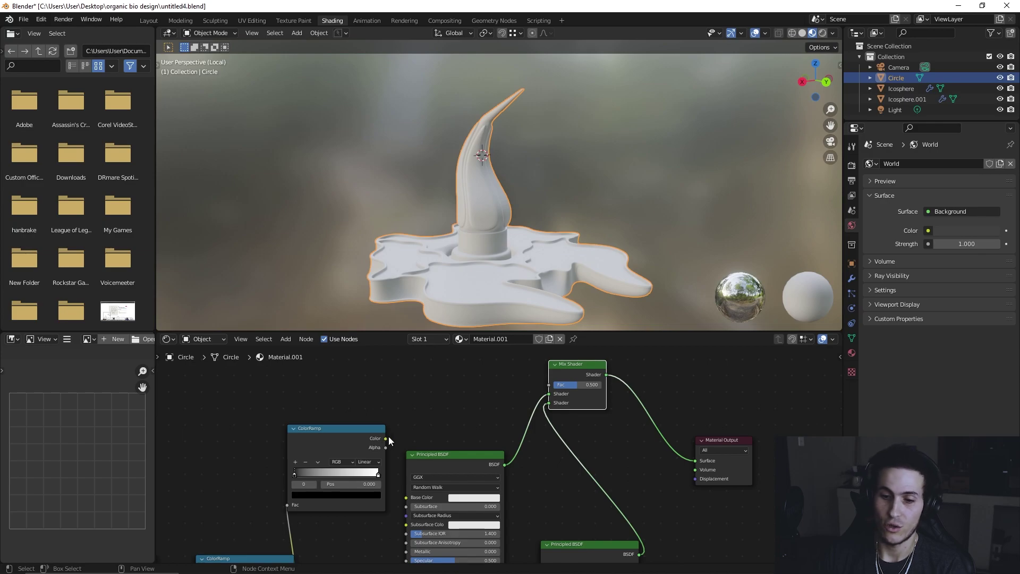
left_click_drag(386, 439, 546, 386)
Step: Move the lower ColorRamp's black stop to position 0.341 and its white stop to 0.577
scroll(436, 452, "down", 2)
middle_click_drag(436, 451, 447, 406)
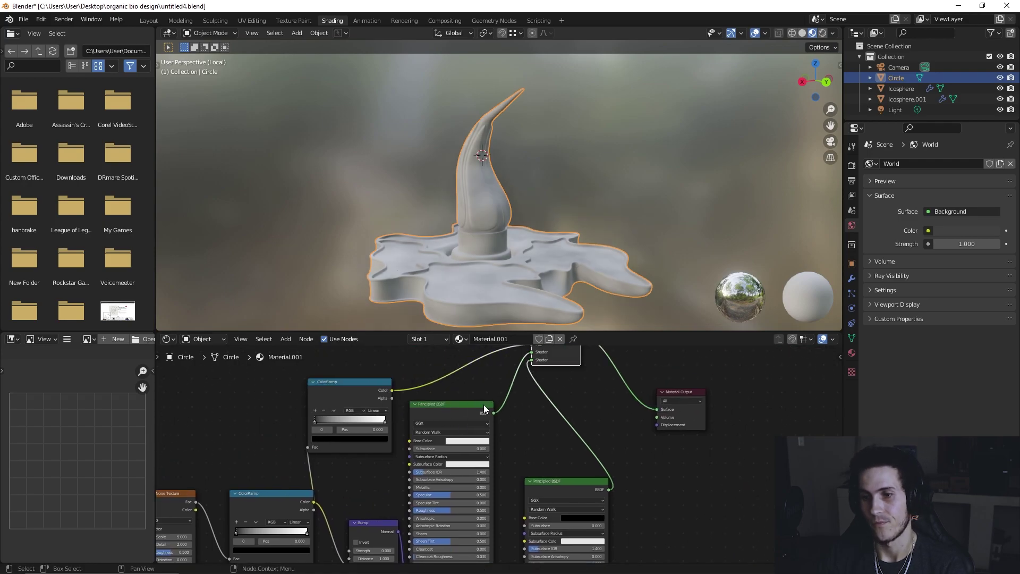
middle_click_drag(493, 425, 544, 385)
scroll(409, 460, "up", 2)
middle_click_drag(409, 460, 532, 416)
scroll(505, 425, "up", 2)
middle_click_drag(431, 434, 503, 448)
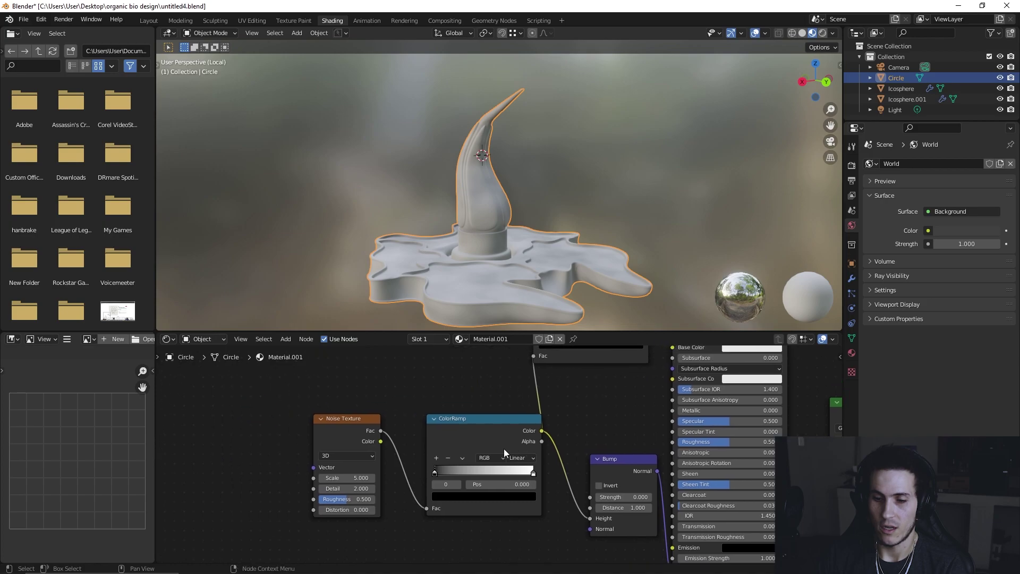
scroll(504, 448, "up", 1)
left_click_drag(420, 477, 459, 475)
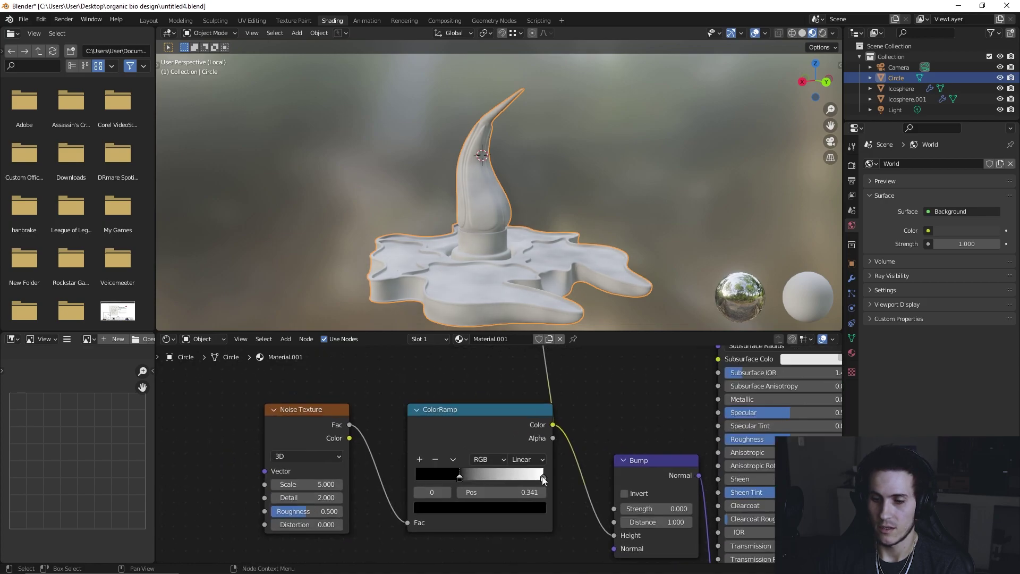
left_click_drag(542, 476, 489, 477)
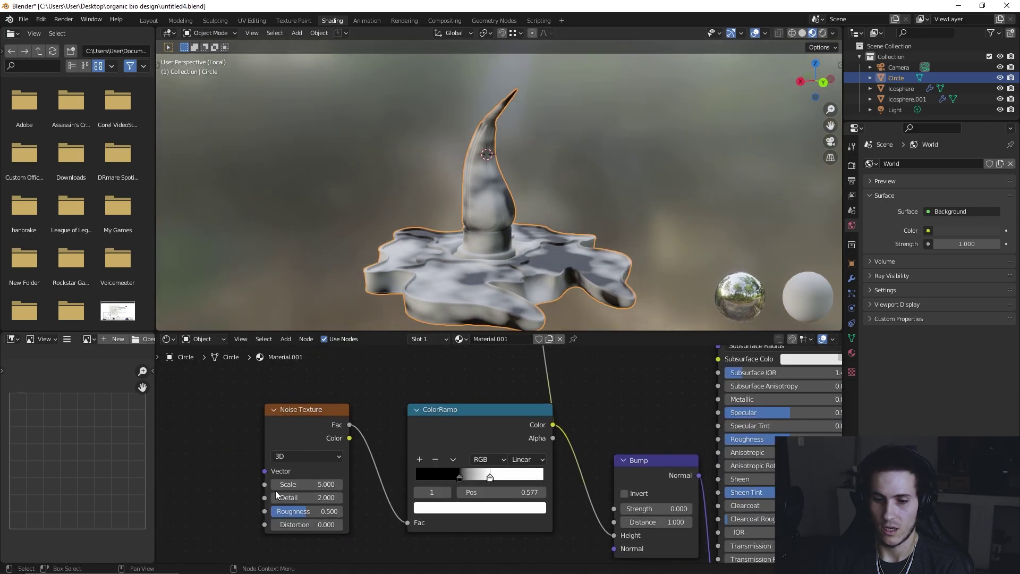
Step: Set the Noise Texture's Scale to 1
left_click(293, 484)
type("1")
key("Return")
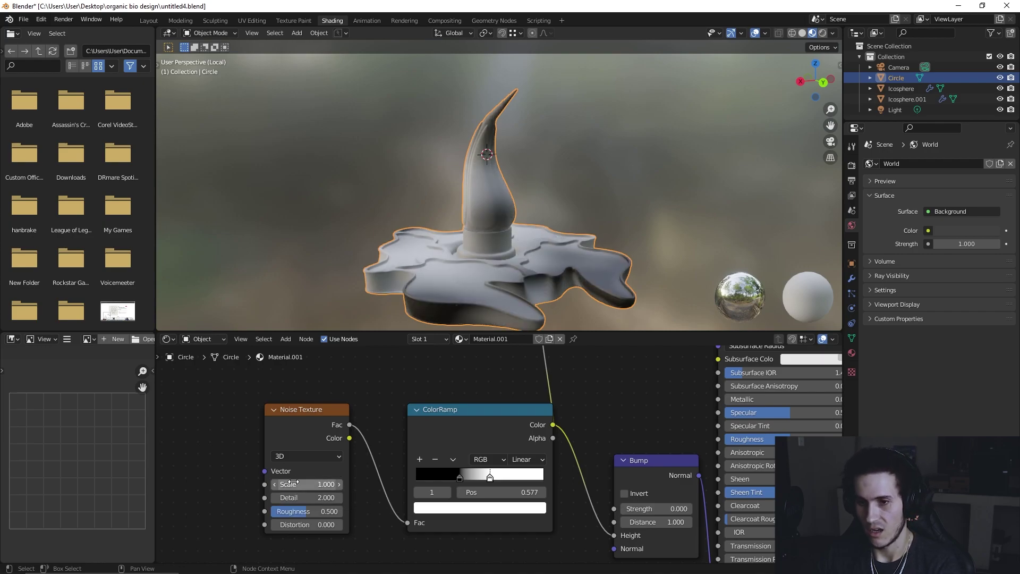
Step: Add connected Mapping and Texture Coordinate nodes to the Noise Texture with the Node Wrangler texture setup
middle_click_drag(541, 188, 557, 231)
scroll(556, 232, "up", 2)
scroll(557, 232, "down", 2)
scroll(455, 395, "down", 1)
scroll(449, 399, "up", 2)
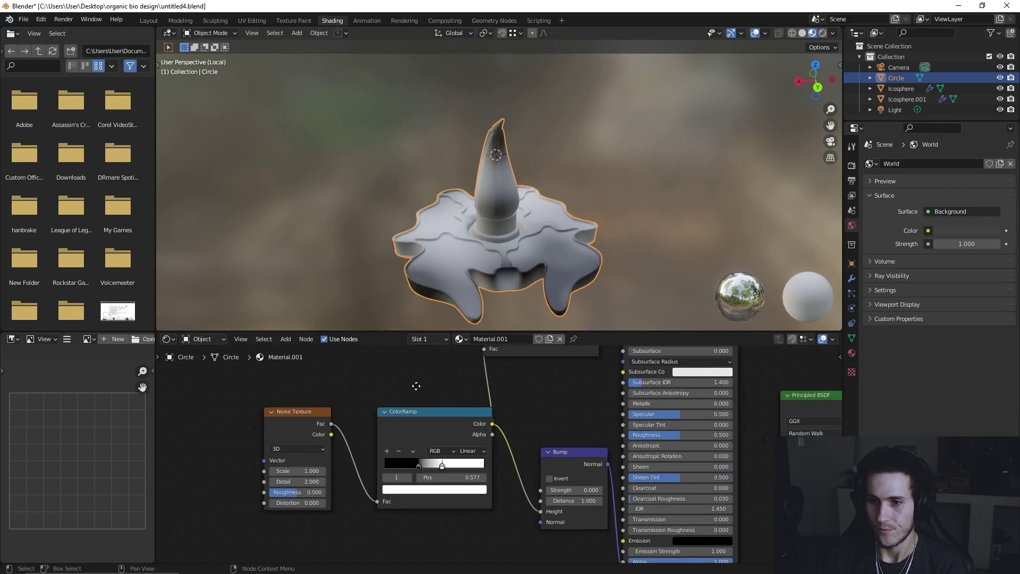
middle_click_drag(415, 375, 457, 394)
left_click(345, 407)
key("ctrl+t")
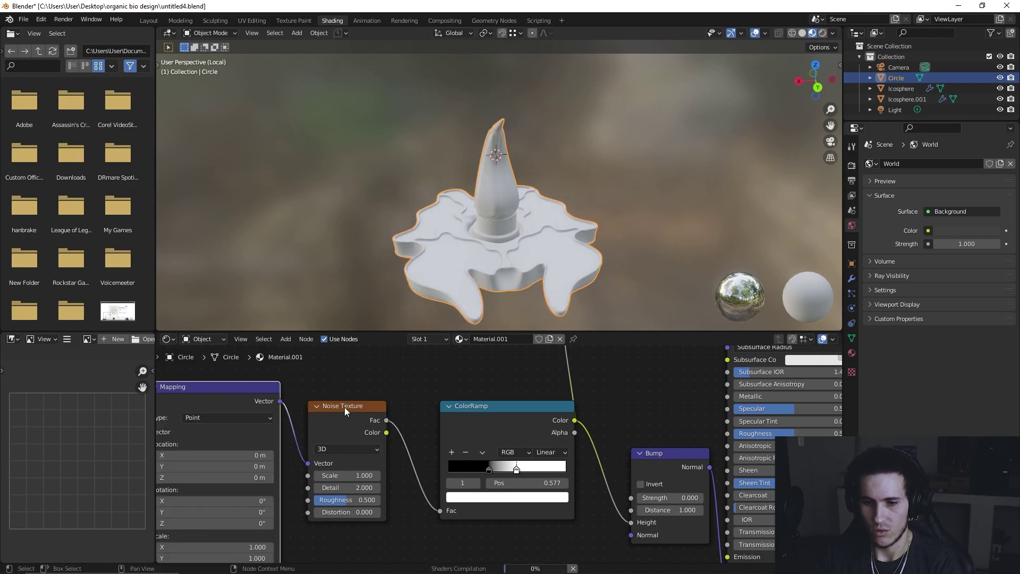
scroll(345, 407, "down", 2)
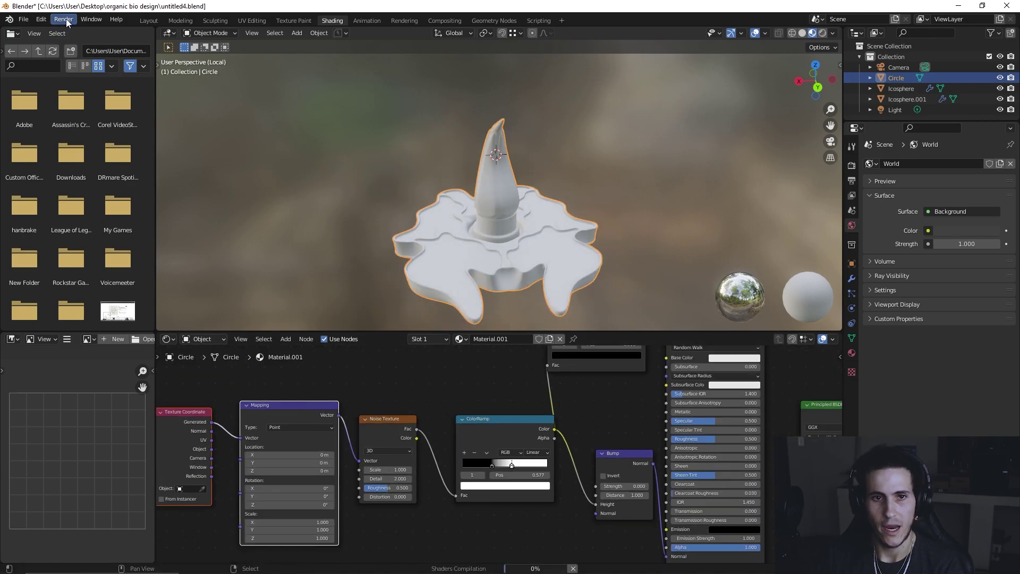
Step: Search the add-ons in the Preferences for "nod" and close the Preferences window
left_click(40, 19)
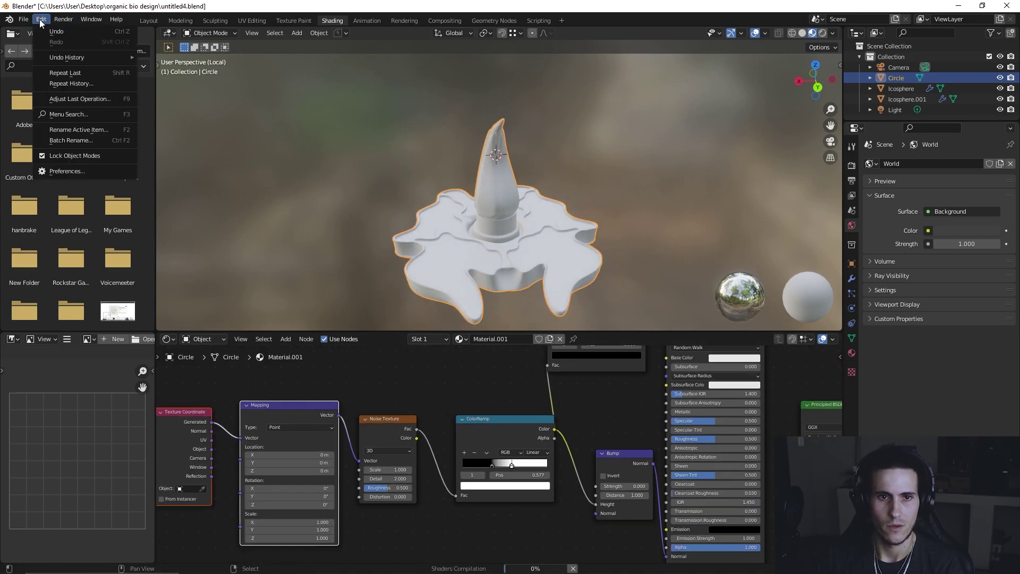
left_click(72, 168)
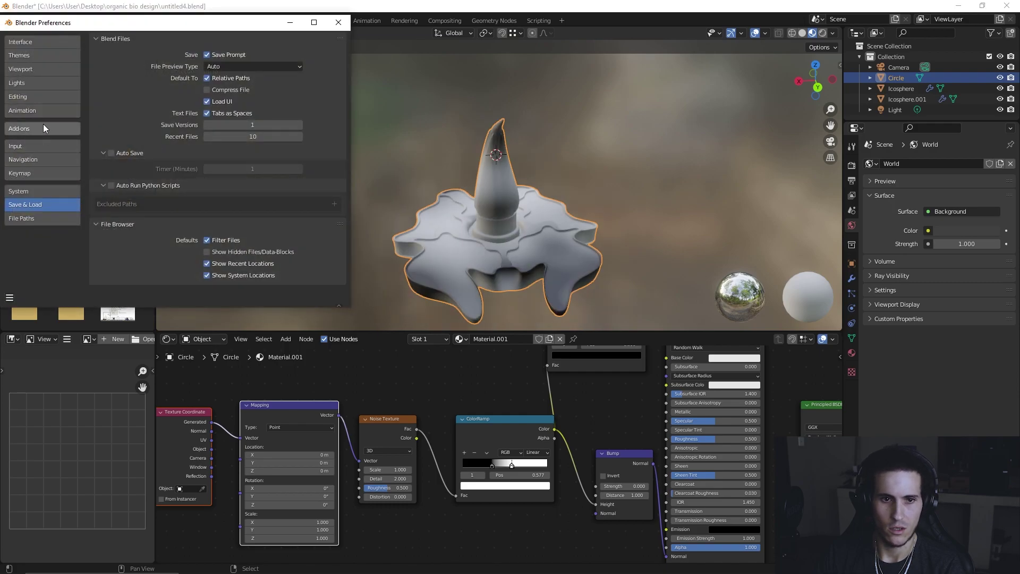
left_click(40, 130)
left_click(279, 54)
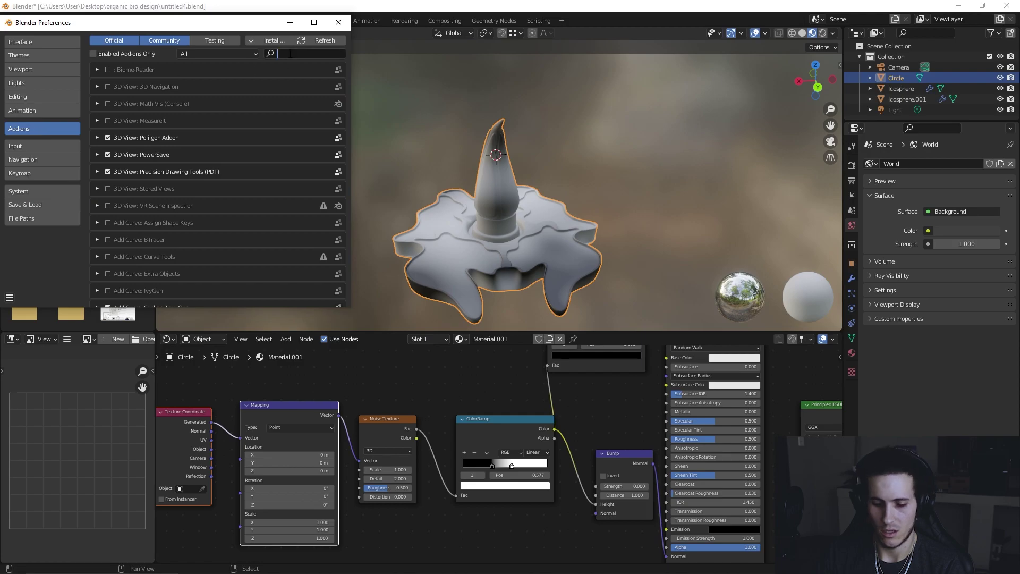
type("nod")
key("BackSpace")
left_click(338, 22)
Step: Try moving the upper ColorRamp's black stop to position 0.077
middle_click_drag(516, 293, 516, 243)
scroll(647, 420, "down", 2)
middle_click_drag(647, 420, 555, 477)
middle_click_drag(467, 474, 526, 456)
scroll(506, 436, "up", 3)
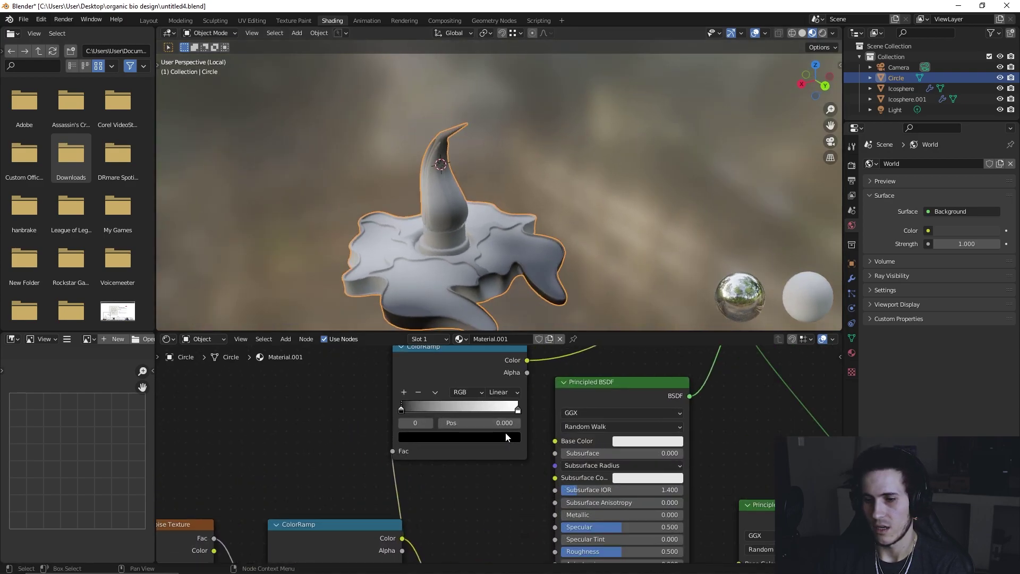
scroll(505, 433, "up", 2)
left_click_drag(440, 437, 432, 442)
mouse_move(560, 439)
left_mouse_down()
mouse_move(509, 441)
mouse_move(567, 442)
left_mouse_up()
mouse_move(429, 441)
left_mouse_down()
mouse_move(459, 442)
mouse_move(422, 441)
left_mouse_up()
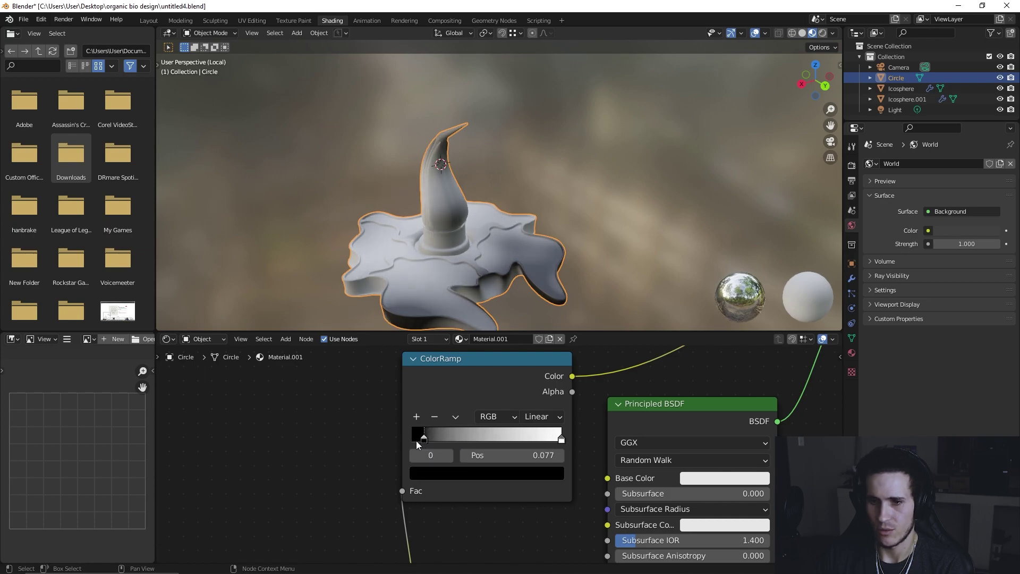
Step: Set the first Principled BSDF's Base Color to a pale peach with hue 0.051 and reduced saturation
scroll(482, 421, "down", 2)
middle_click_drag(546, 466, 520, 450)
scroll(519, 450, "up", 3)
middle_click_drag(654, 451, 464, 398)
left_click(461, 394)
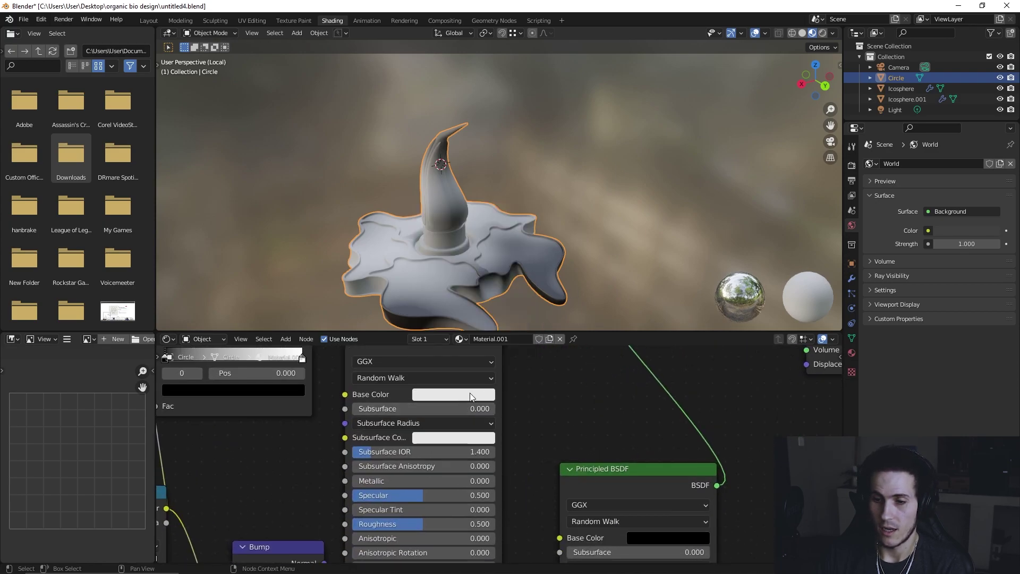
left_click_drag(416, 241, 313, 239, "shift")
left_click(449, 396)
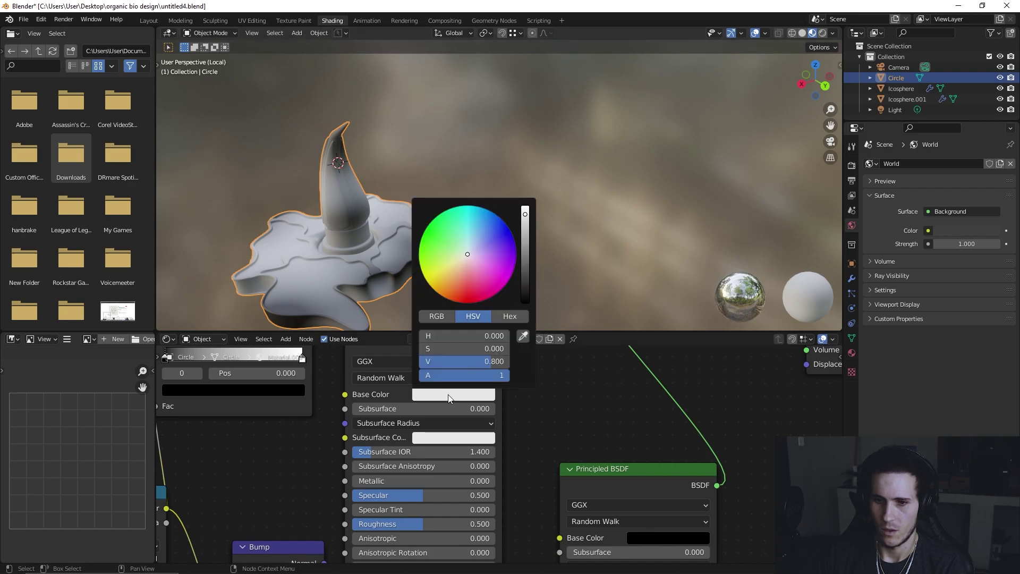
left_click_drag(475, 253, 440, 294)
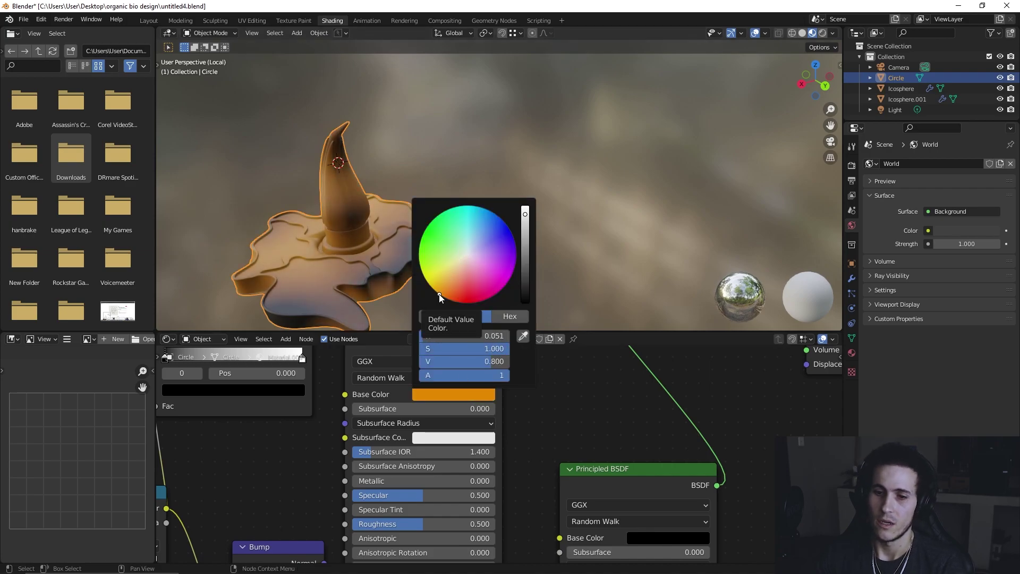
left_click_drag(480, 350, 424, 349)
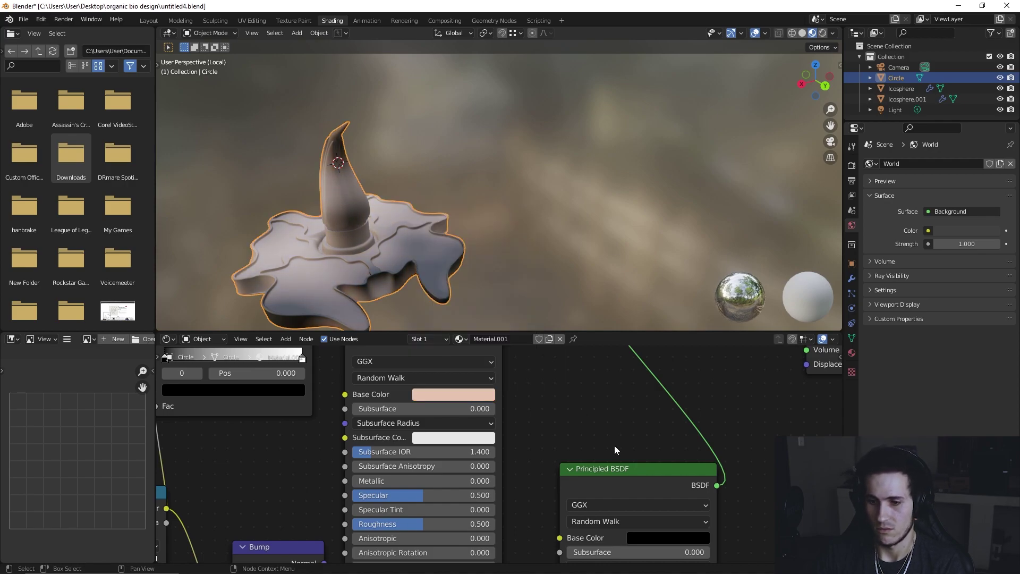
Step: Set the second Principled BSDF's Base Color to pale lavender with hue 0.654, saturation 0.410 and value 1.000
middle_click_drag(614, 446, 601, 410)
left_click(607, 496)
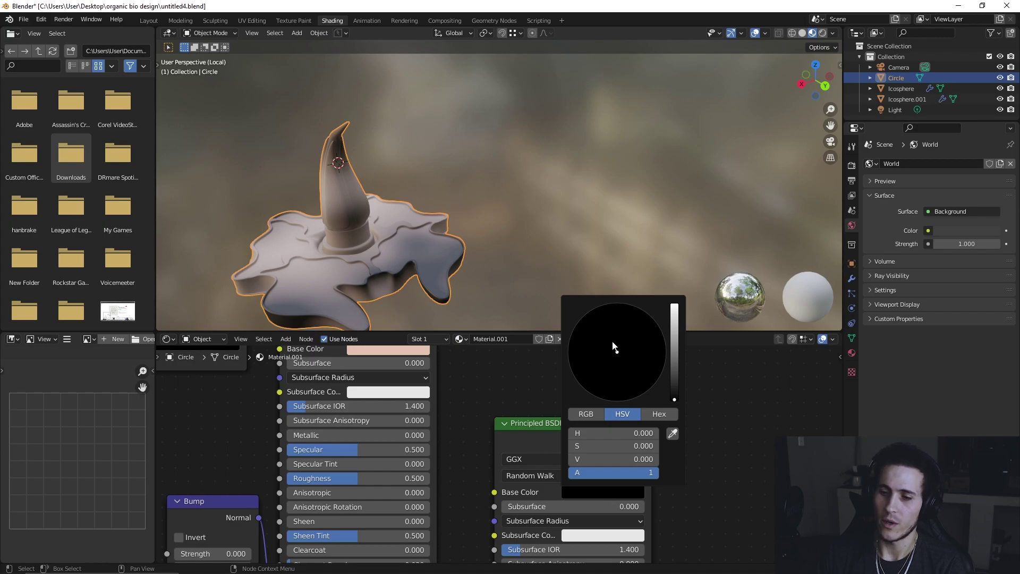
left_click_drag(673, 355, 674, 305)
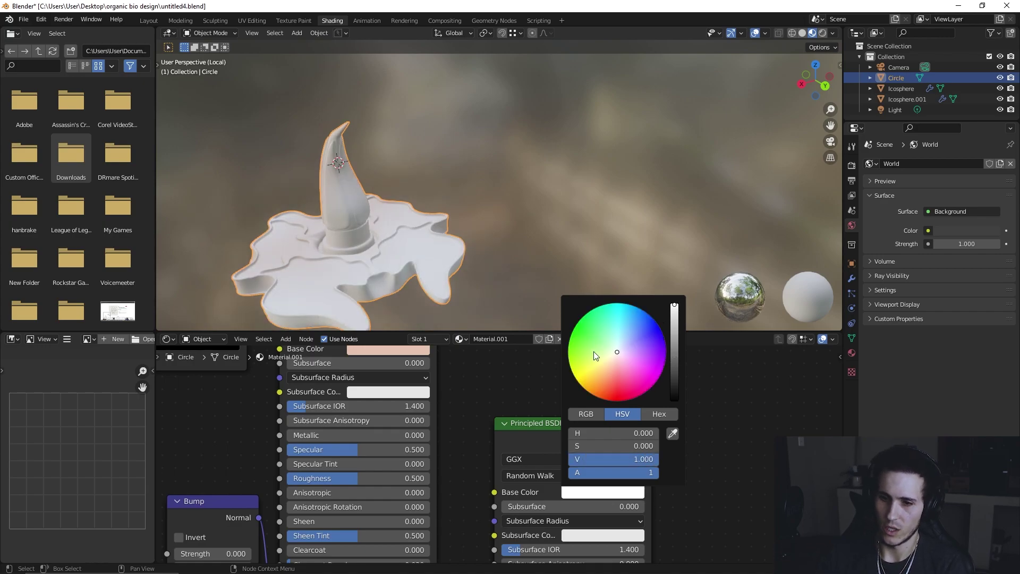
left_click_drag(626, 345, 640, 334)
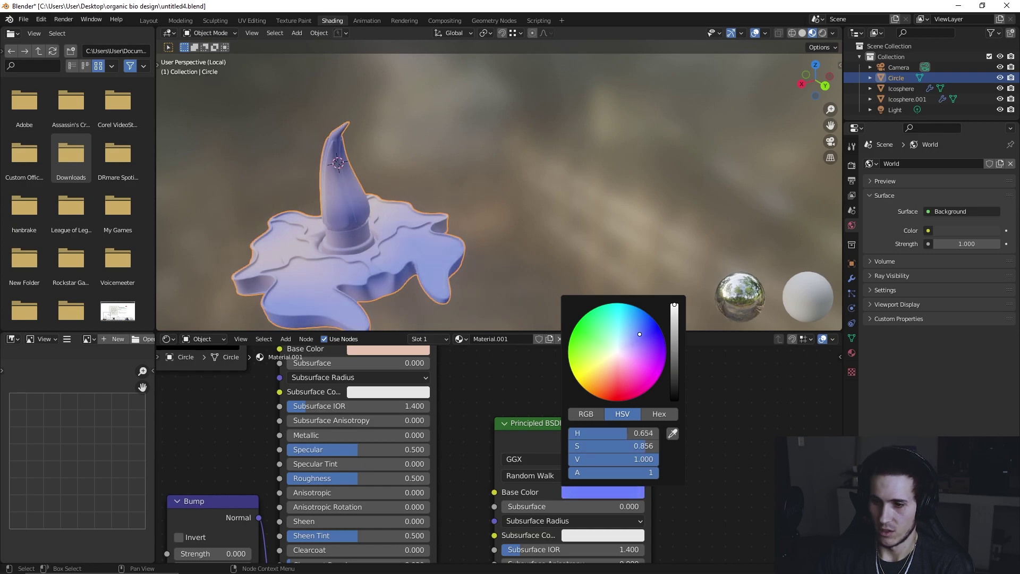
mouse_move(621, 451)
left_mouse_down()
mouse_move(573, 451)
mouse_move(605, 446)
left_mouse_up()
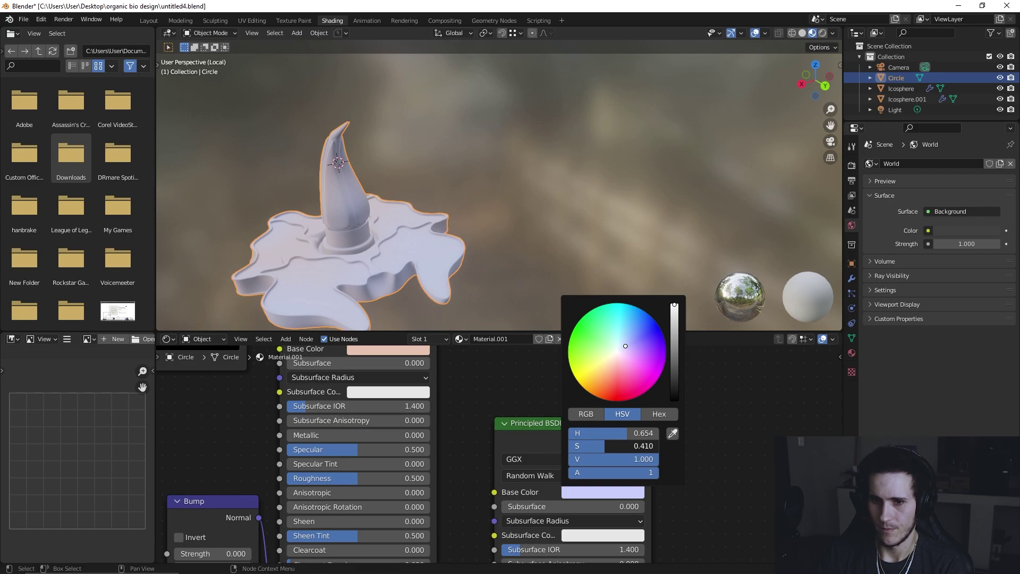
Step: Move the white stop of the ColorRamp feeding the Bump node's Height to position 0.577
middle_click_drag(391, 234, 533, 212, "shift")
scroll(533, 211, "up", 2)
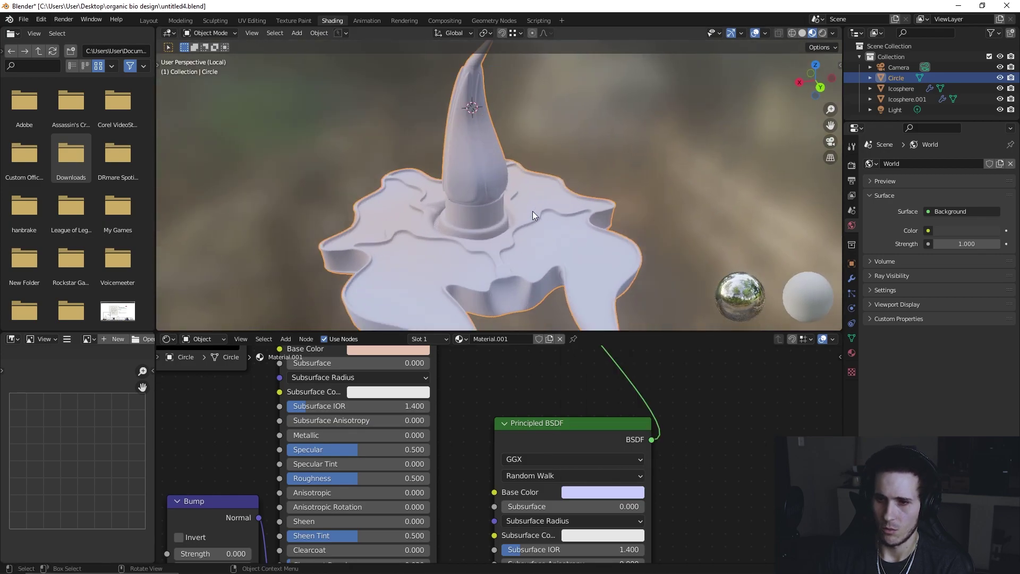
scroll(330, 462, "down", 3)
middle_click_drag(245, 481, 345, 431)
scroll(384, 422, "up", 3)
middle_click_drag(242, 448, 492, 424)
middle_click_drag(423, 414, 436, 419)
scroll(461, 421, "up", 2)
left_click_drag(452, 435, 490, 433)
left_click(489, 433)
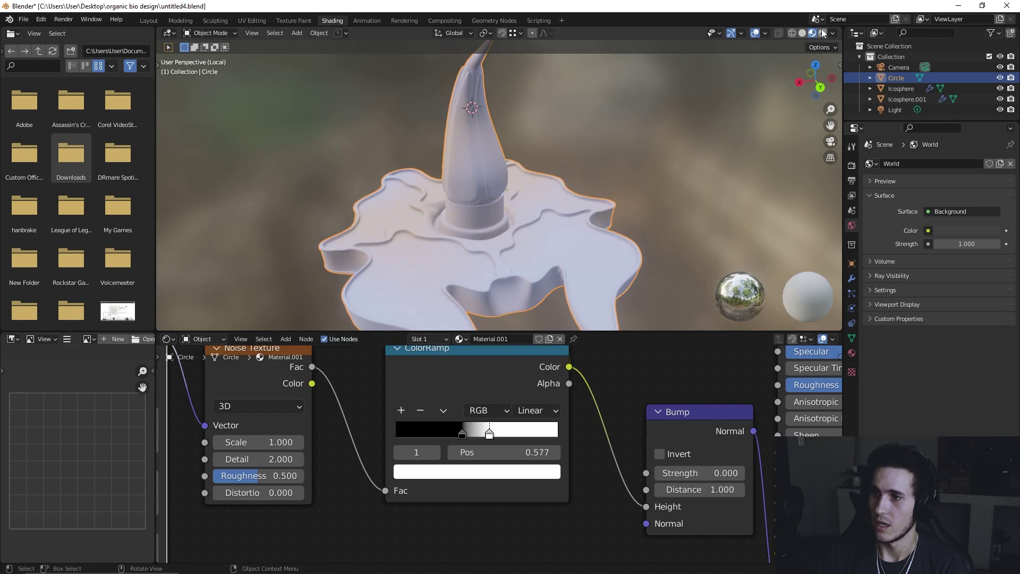
Step: Switch the viewport to Rendered shading and leave local view to show the whole sculpture
key("z")
key("8")
middle_click_drag(636, 187, 626, 184, "shift")
key("KP_Divide")
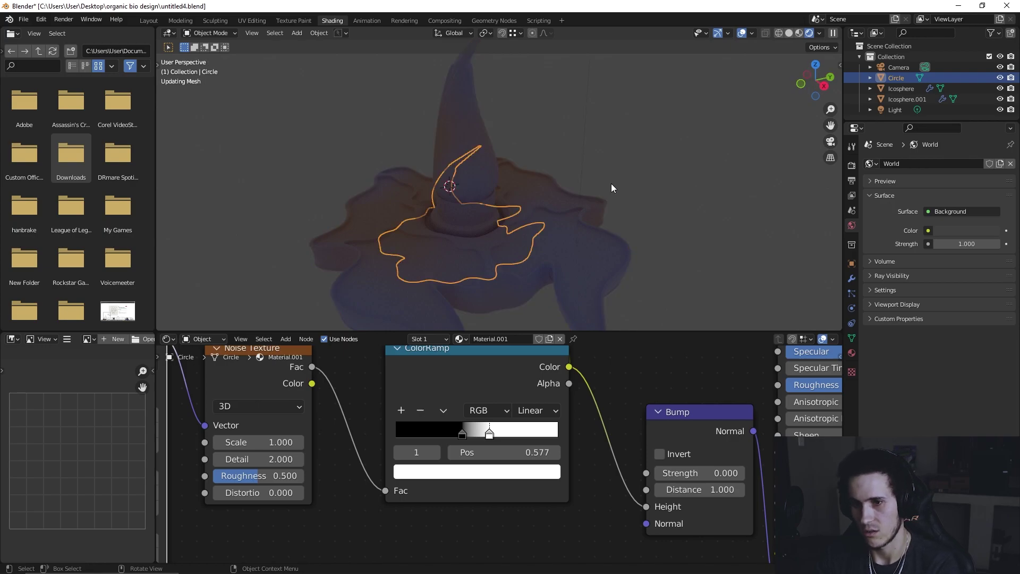
middle_click_drag(597, 208, 492, 226)
scroll(489, 197, "up", 3)
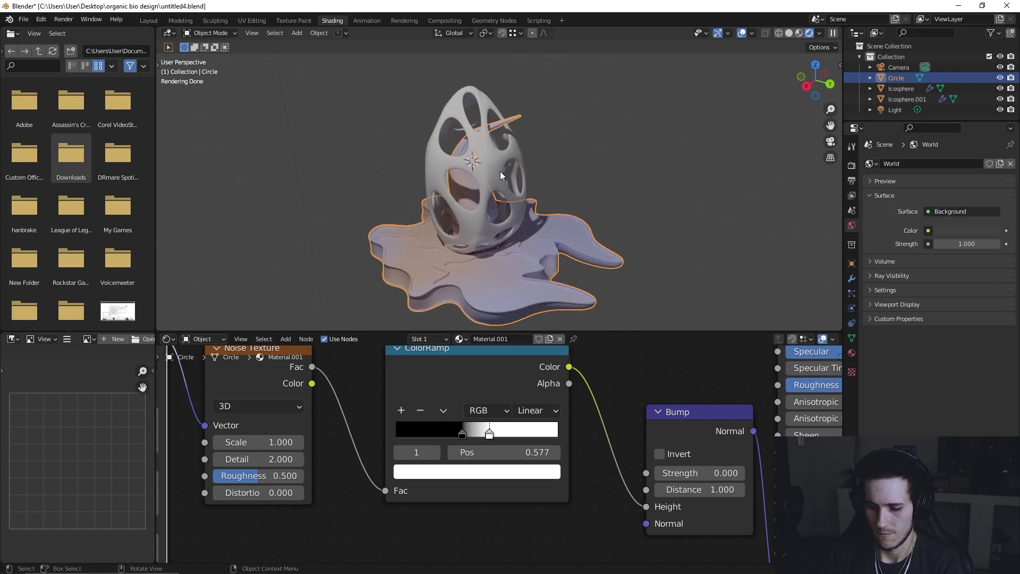
Step: Hide the perforated Icosphere shell and select the Circle base
left_click(499, 171)
scroll(551, 191, "up", 2)
middle_click_drag(554, 193, 608, 251, "shift")
left_click(580, 236)
scroll(608, 252, "down", 1)
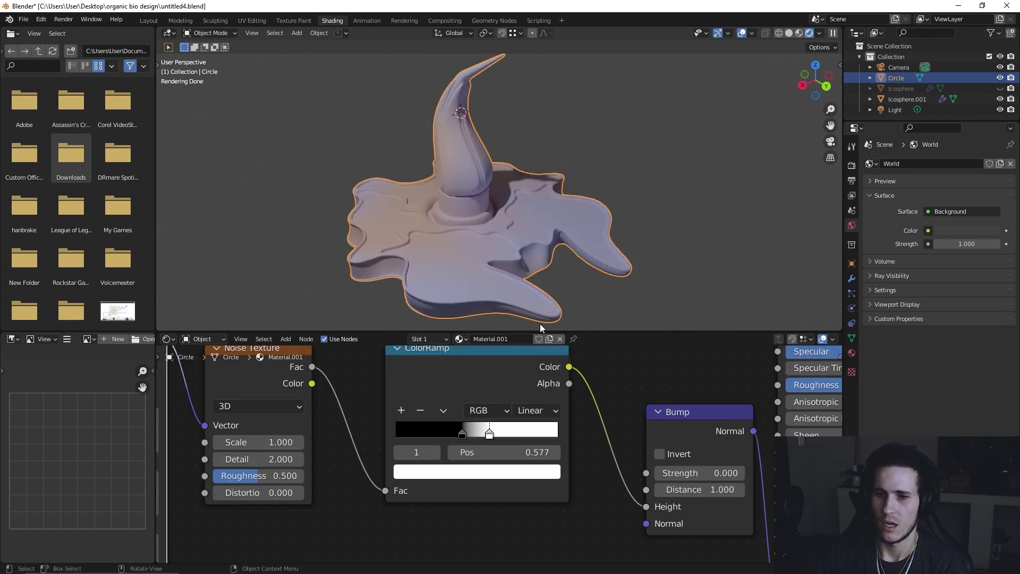
Step: Move the upper ColorRamp's black stop inward toward the white stop, which stays at position 1.000
scroll(493, 436, "down", 4)
middle_click_drag(550, 387, 454, 502)
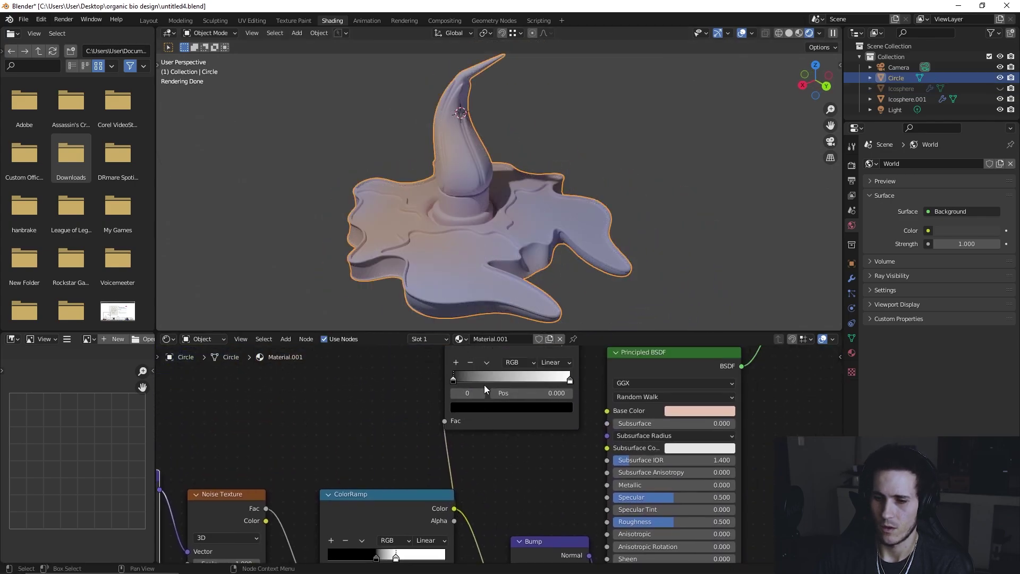
scroll(481, 393, "up", 3)
middle_click_drag(478, 400, 473, 455)
scroll(449, 436, "up", 1)
left_click_drag(429, 442, 464, 439)
mouse_move(605, 444)
left_mouse_down()
mouse_move(540, 442)
mouse_move(606, 442)
left_mouse_up()
scroll(598, 222, "down", 2)
middle_click_drag(597, 222, 545, 240)
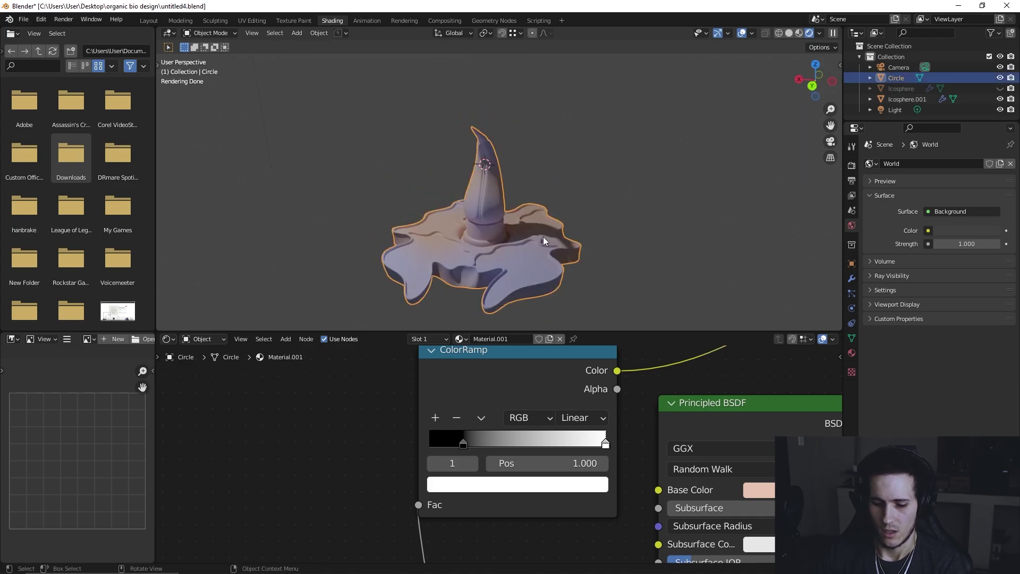
Step: Unhide the Icosphere shell and select it
key("alt+h")
left_click(587, 174)
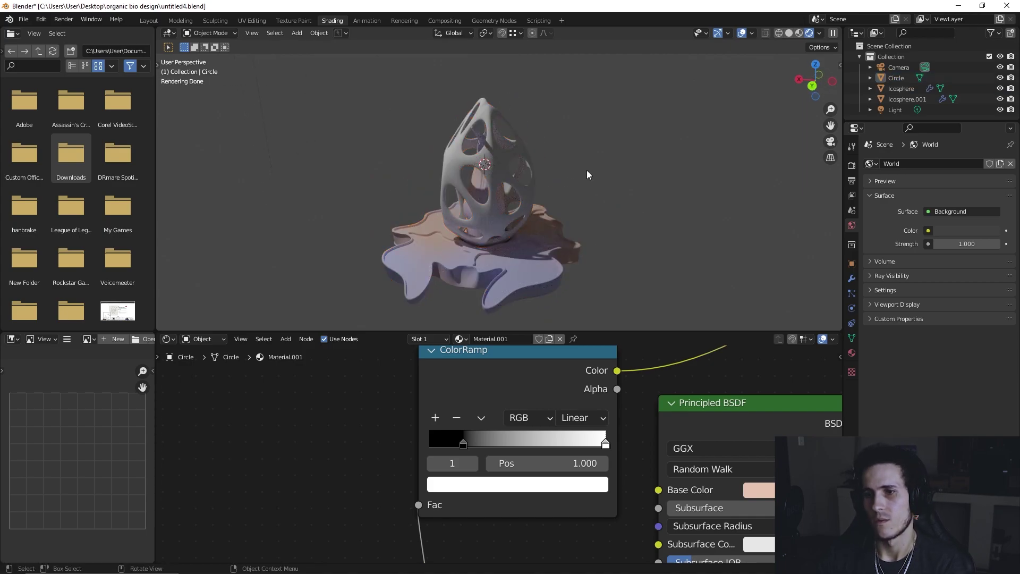
left_click(508, 159)
scroll(526, 202, "up", 3)
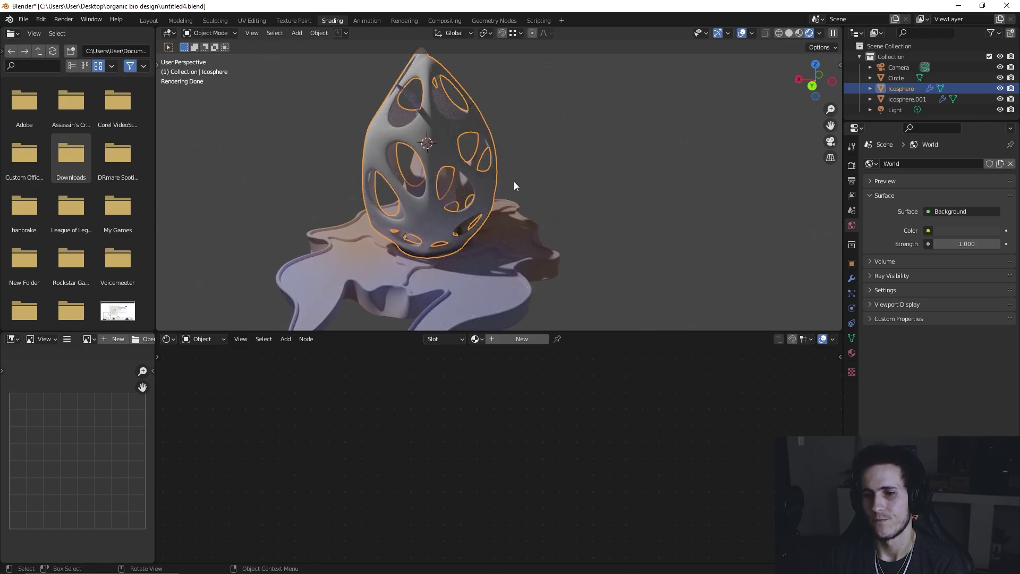
Step: Set Roughness to 0 on both Principled BSDF nodes of the Circle's material
left_click(533, 237)
scroll(502, 457, "down", 8)
middle_click_drag(655, 508, 542, 414)
scroll(542, 413, "up", 4)
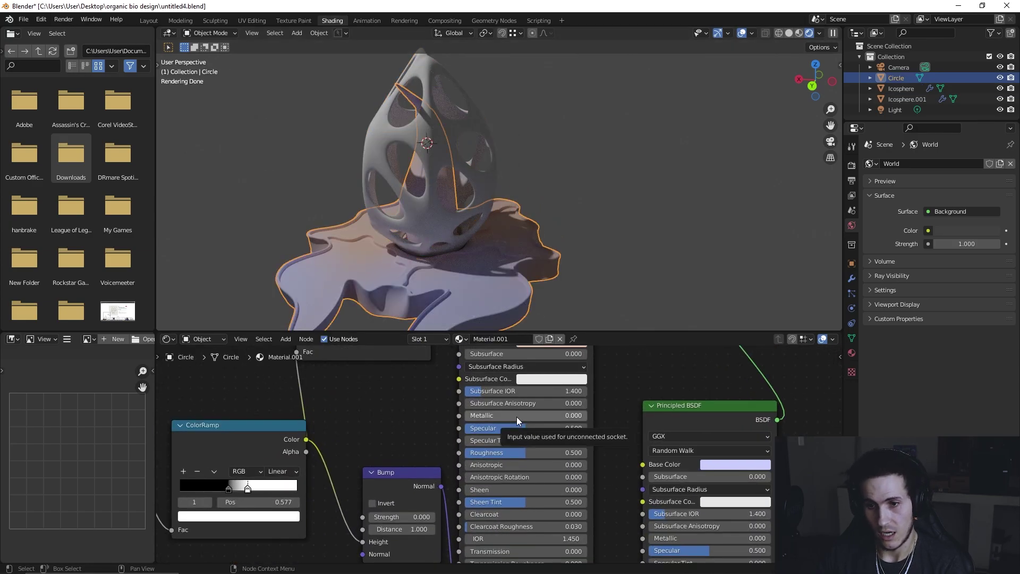
left_click_drag(527, 451, 464, 453)
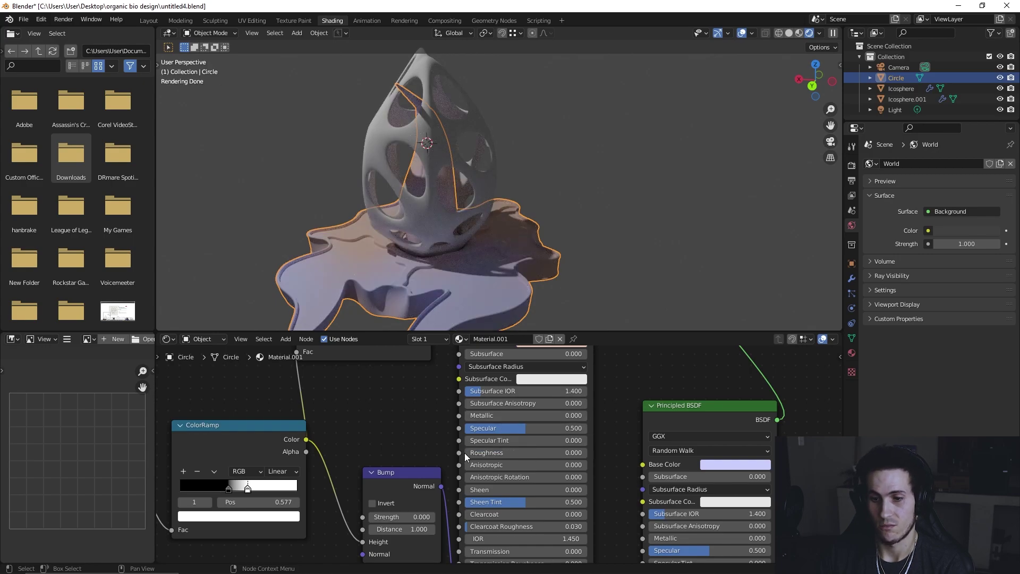
scroll(709, 482, "down", 1)
middle_click_drag(709, 482, 635, 372)
left_click_drag(619, 454, 583, 454)
Step: Link the Circle base's material to the Icosphere shell and deselect both objects
left_click(606, 227)
middle_click_drag(607, 232, 677, 152)
scroll(615, 212, "up", 4)
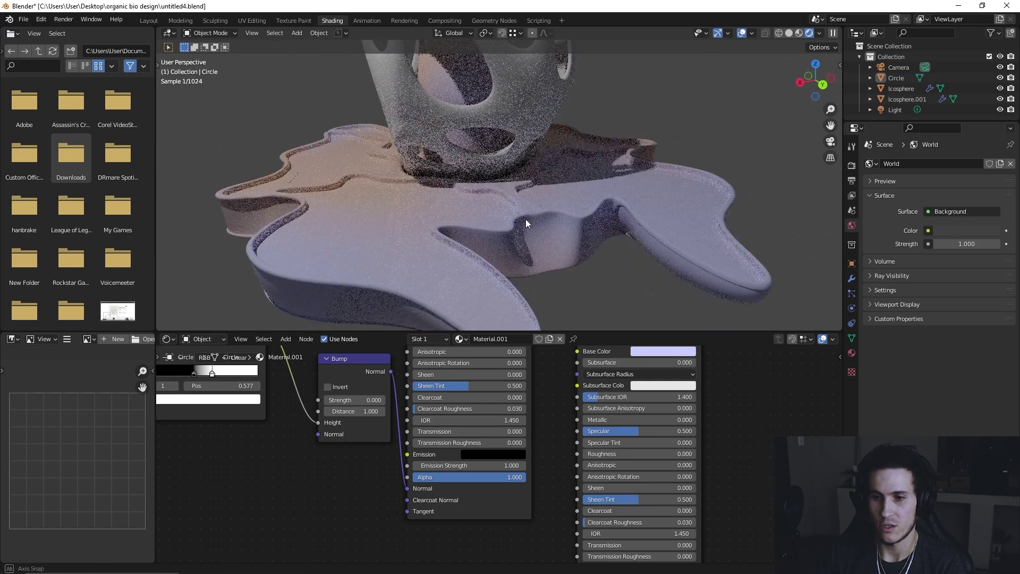
scroll(604, 211, "down", 3)
middle_click_drag(605, 203, 490, 126)
left_click(490, 126)
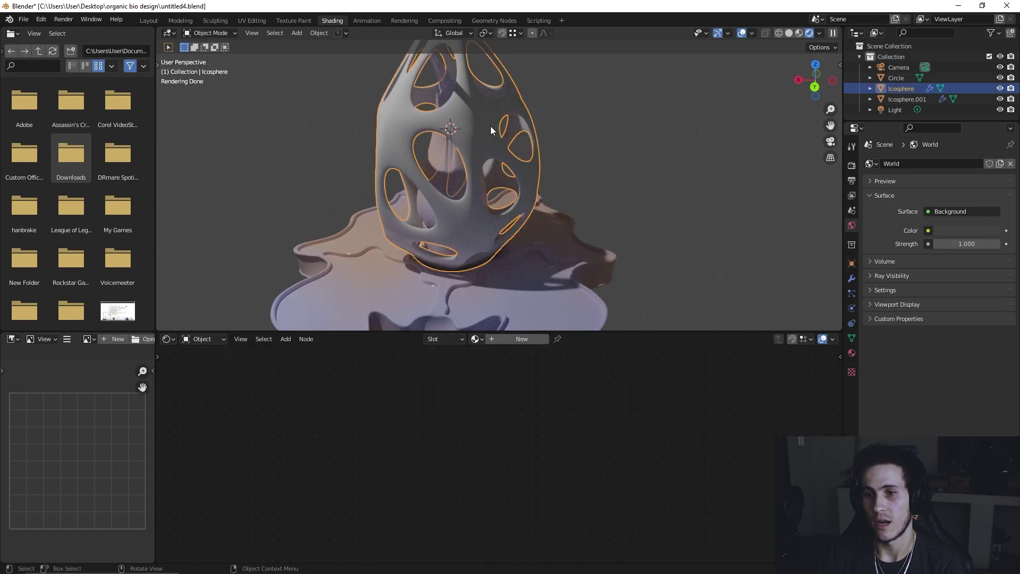
left_click(540, 274, "shift")
key("ctrl+l")
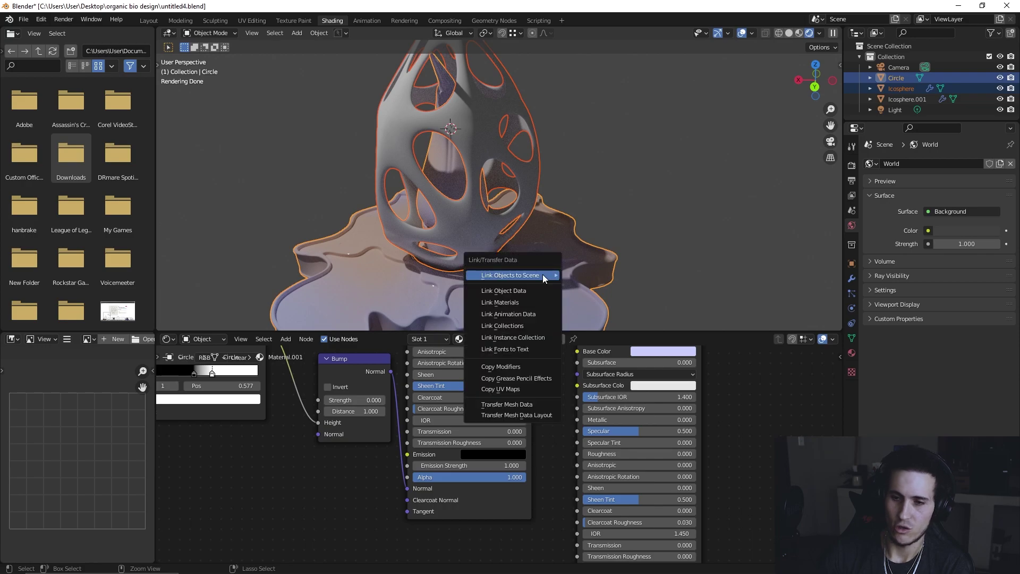
left_click(531, 302)
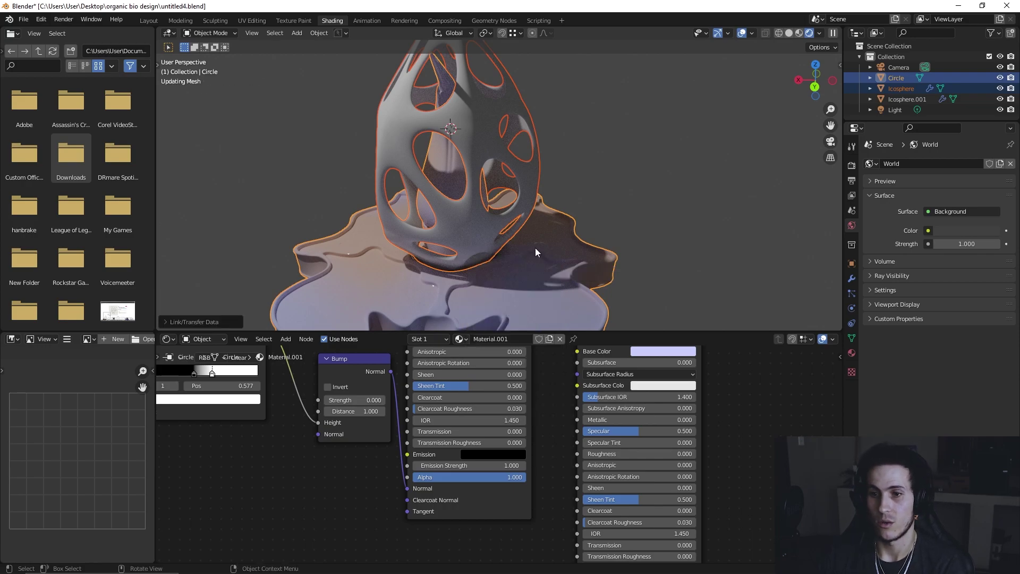
left_click(636, 127)
middle_click_drag(541, 212, 491, 179)
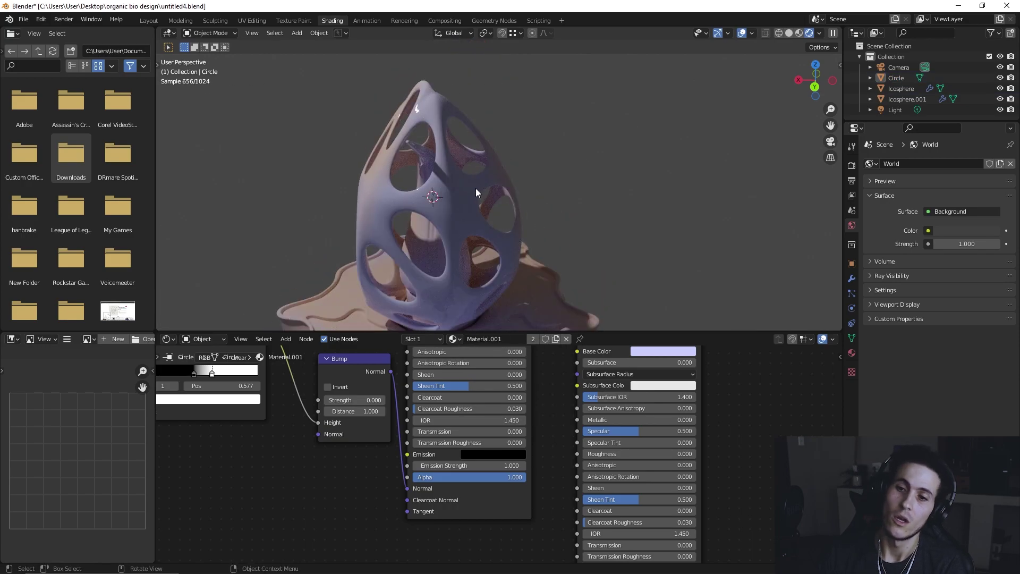
Step: Give the Icosphere shell its own independent copy of the shared material
left_click(476, 191)
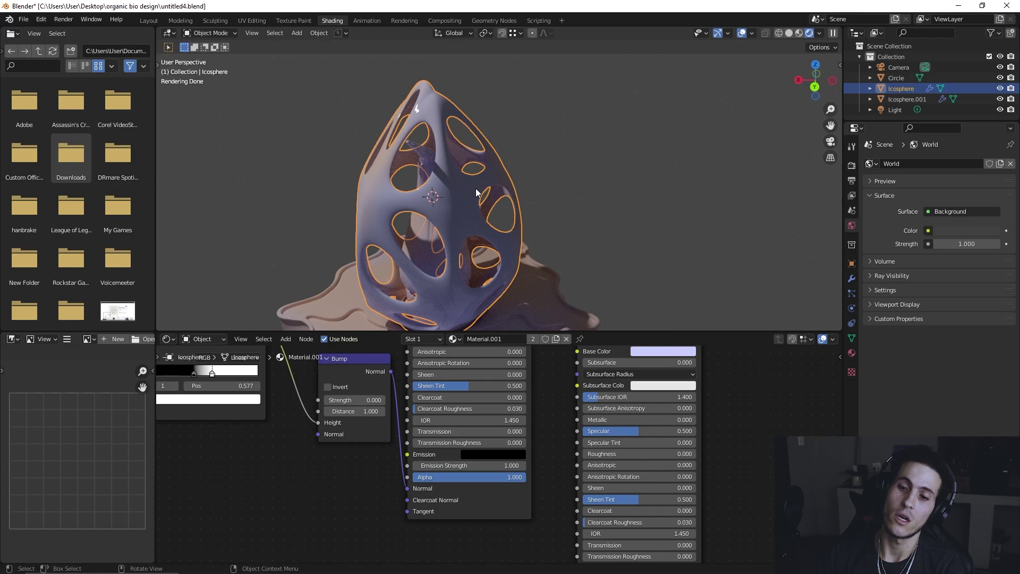
left_click(557, 338)
scroll(547, 385, "down", 2)
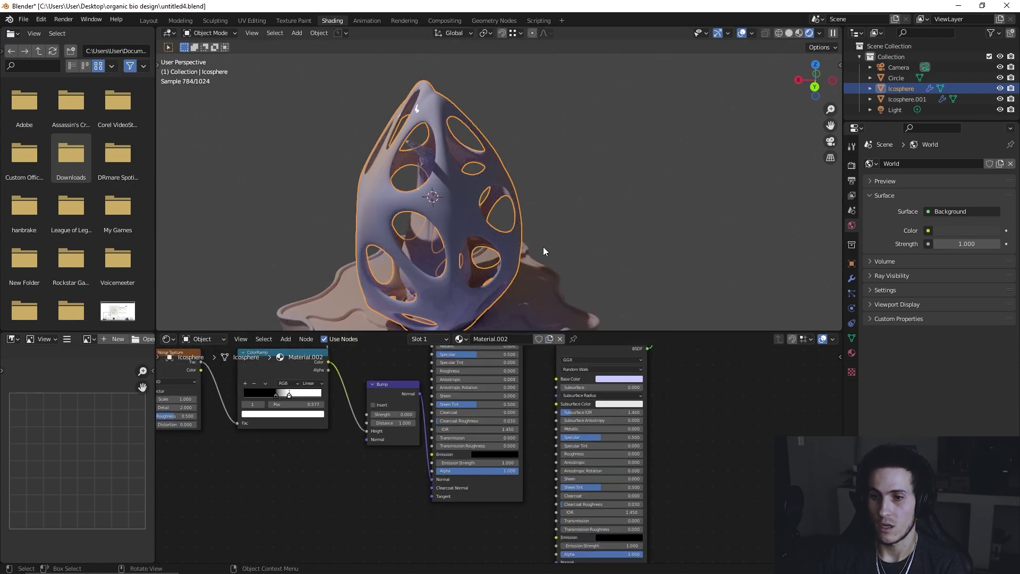
Step: Try a yellow-green Base Color on the second Principled BSDF of the Icosphere's material
scroll(539, 255, "down", 2)
middle_click_drag(557, 257, 562, 217, "shift")
middle_click_drag(556, 393, 536, 456)
left_click(589, 442)
left_click_drag(594, 346, 579, 356)
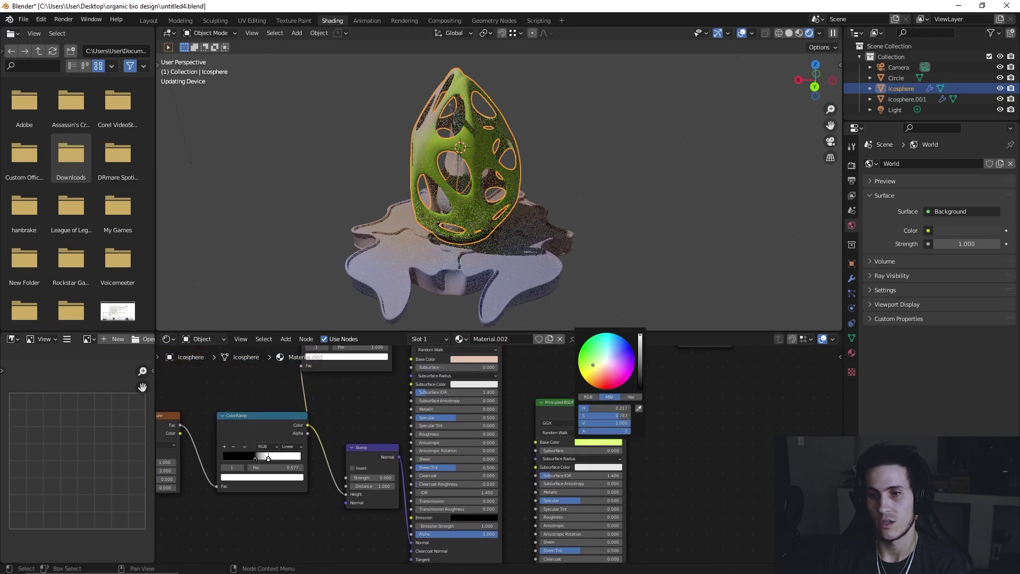
key("ctrl+z")
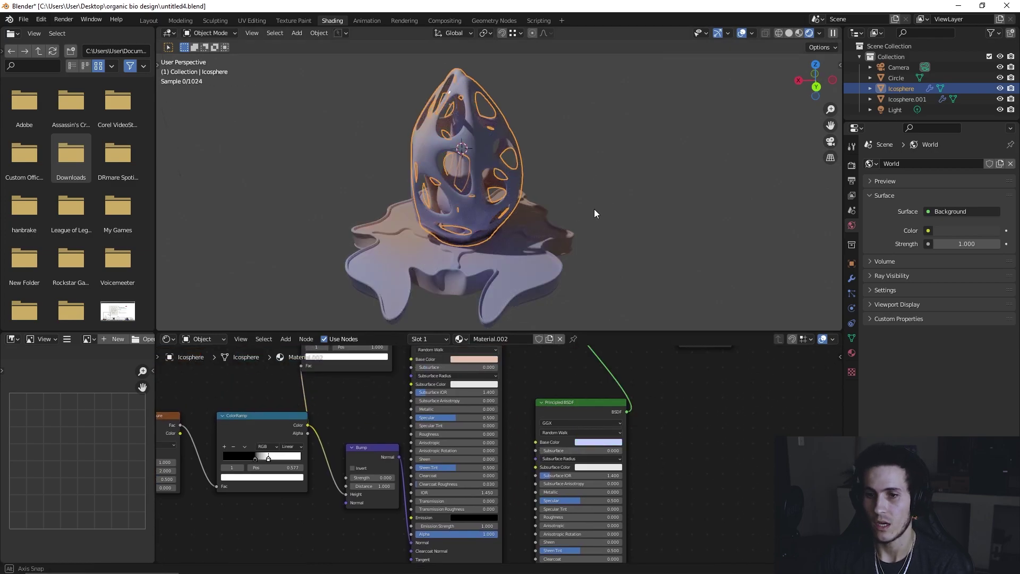
Step: Deselect the Icosphere and switch the viewport to Material Preview shading
middle_click_drag(594, 209, 595, 233)
scroll(619, 210, "down", 2)
left_click(617, 218)
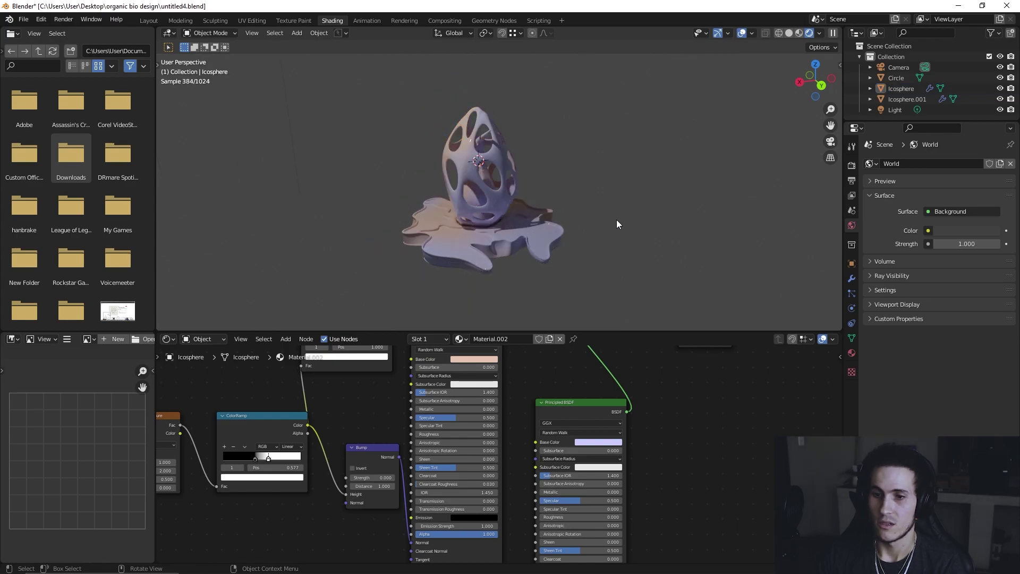
left_click(799, 33)
scroll(572, 221, "up", 2)
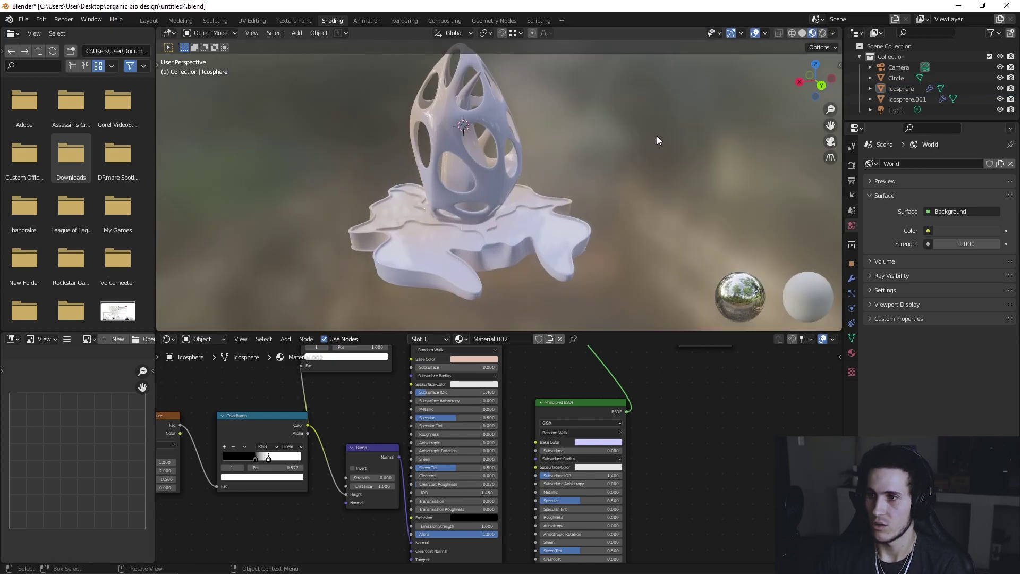
Step: Add a plane and move it down along the Z axis below the sculpture's base
key("shift+a")
mouse_move(617, 179)
left_click(691, 190)
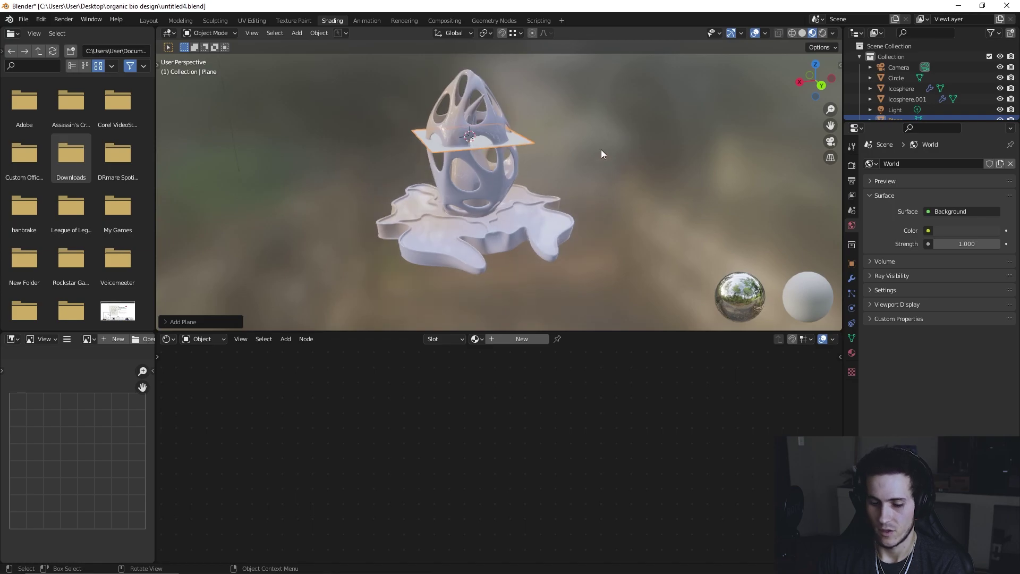
key("g")
key("z")
left_click(617, 225)
Step: In the right orthographic view, raise the plane about 0.28 m along Z to meet the base's underside
middle_click_drag(618, 225, 805, 78)
left_click(805, 77)
scroll(576, 200, "up", 5)
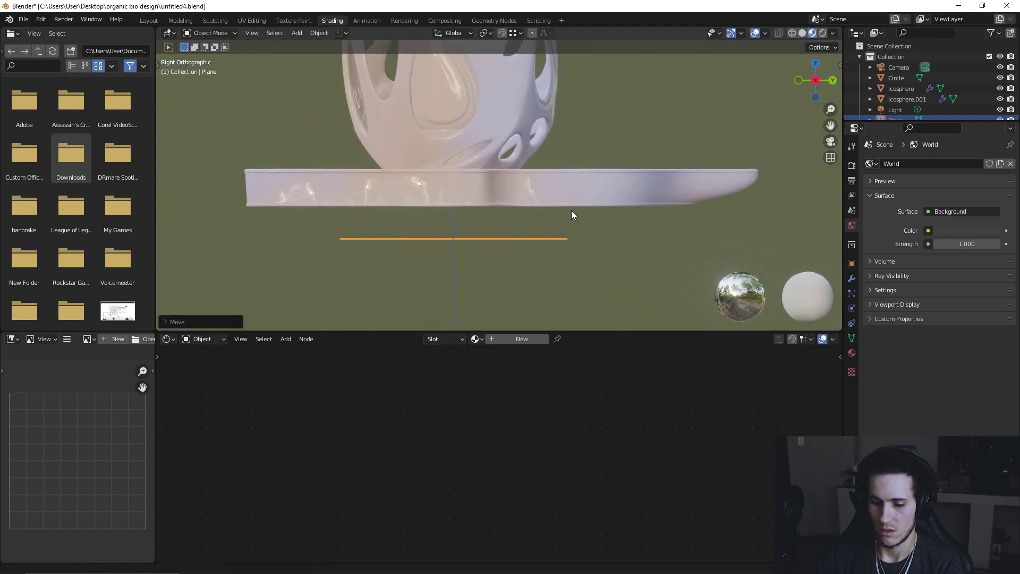
key("g")
key("z")
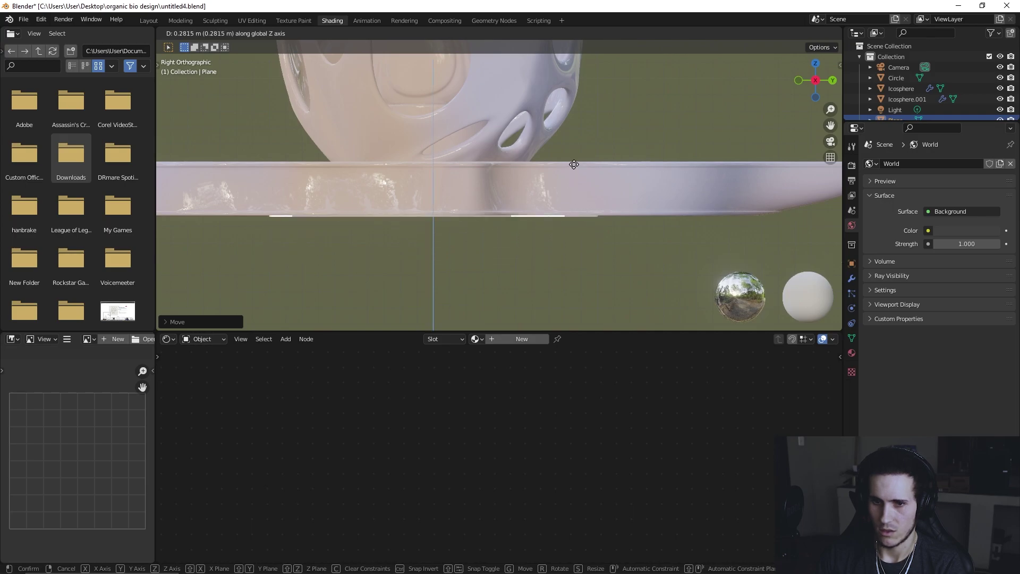
left_click(574, 166)
Step: Scale the plane up into a wide ground surface extending far beyond the sculpture on all sides
scroll(582, 187, "down", 5)
key("s")
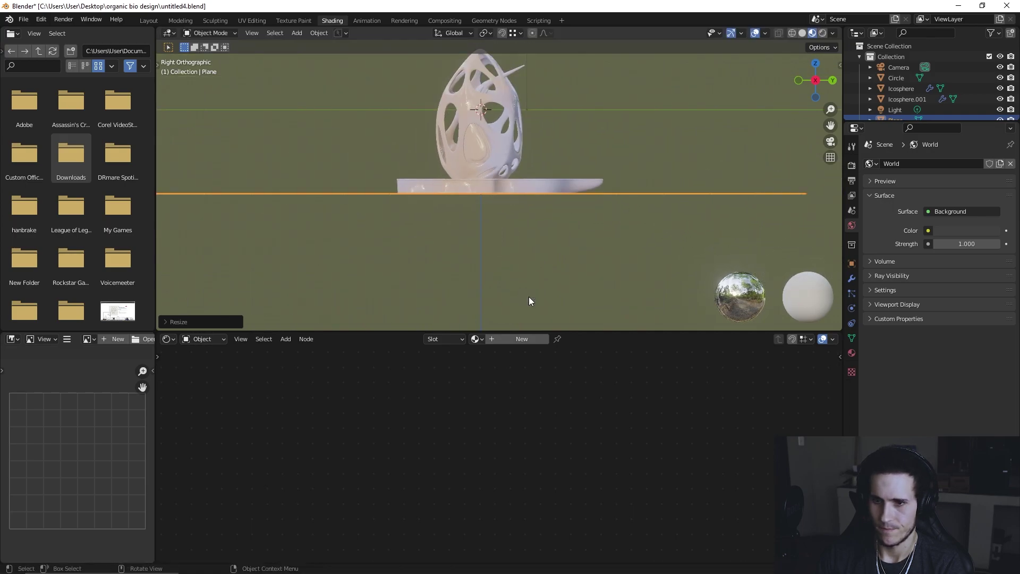
left_click(528, 297)
scroll(556, 249, "down", 4)
middle_click_drag(556, 248, 520, 274)
key("s")
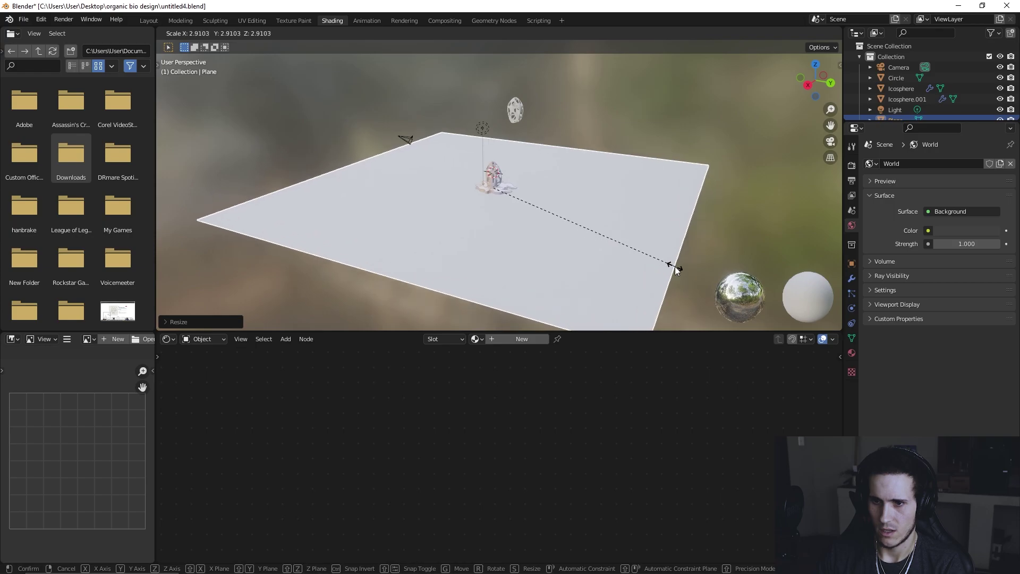
left_click(675, 266)
Step: Align the camera to a close view framing the sculpture, select the camera and switch the viewport to Rendered shading
scroll(555, 211, "up", 5)
mouse_move(586, 220)
middle_mouse_down()
mouse_move(541, 212)
mouse_move(565, 234)
mouse_move(557, 247)
mouse_move(583, 216)
middle_mouse_up()
scroll(565, 234, "up", 2)
scroll(566, 235, "down", 1)
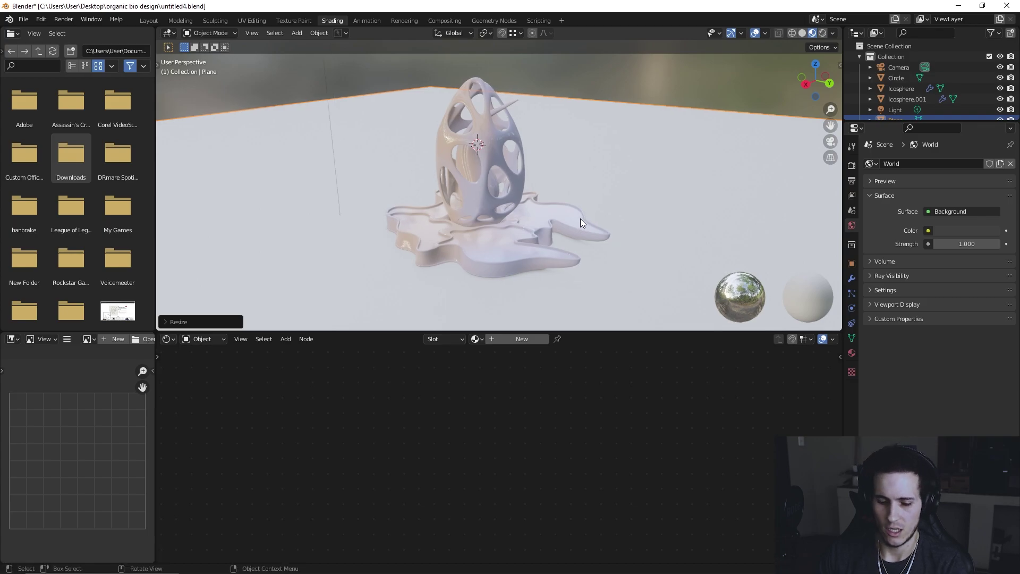
key("ctrl+alt+KP_0")
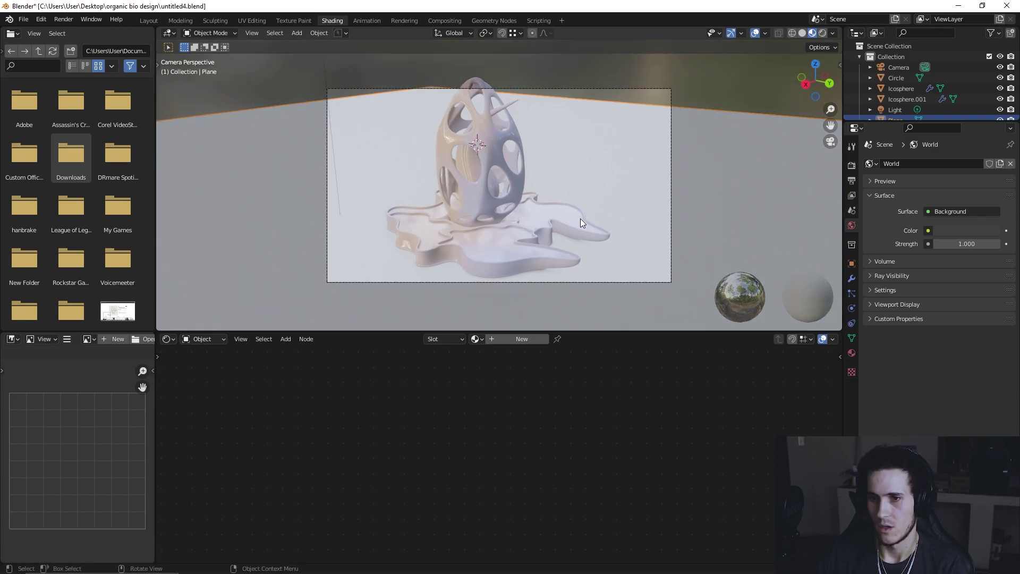
left_click(582, 86)
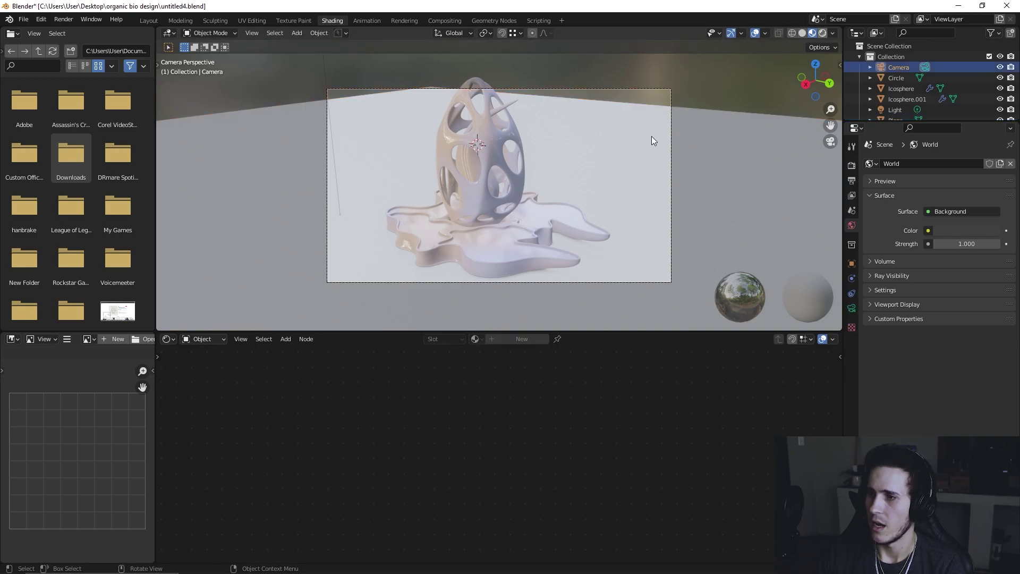
key("z")
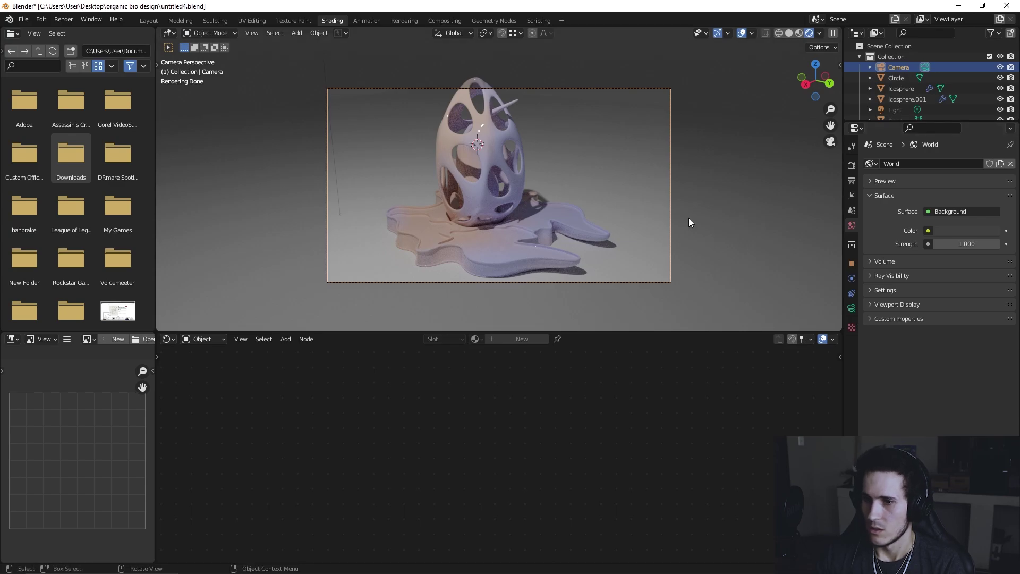
Step: Give the ground plane a new material with Roughness 0 and Metallic about 0.9
left_click(722, 211)
left_click(851, 353)
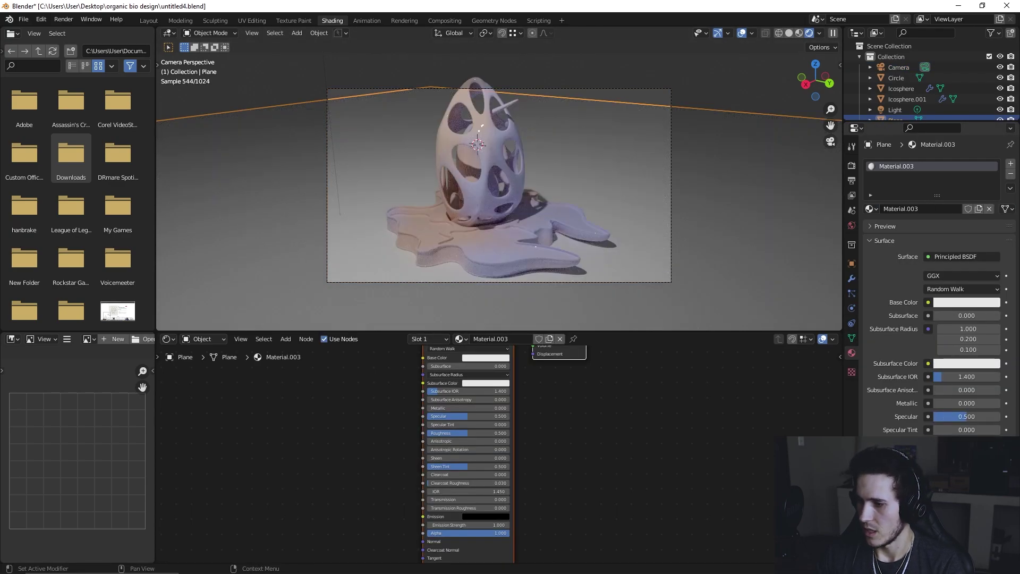
type("0")
key("Return")
left_click(966, 403)
type("1")
key("Return")
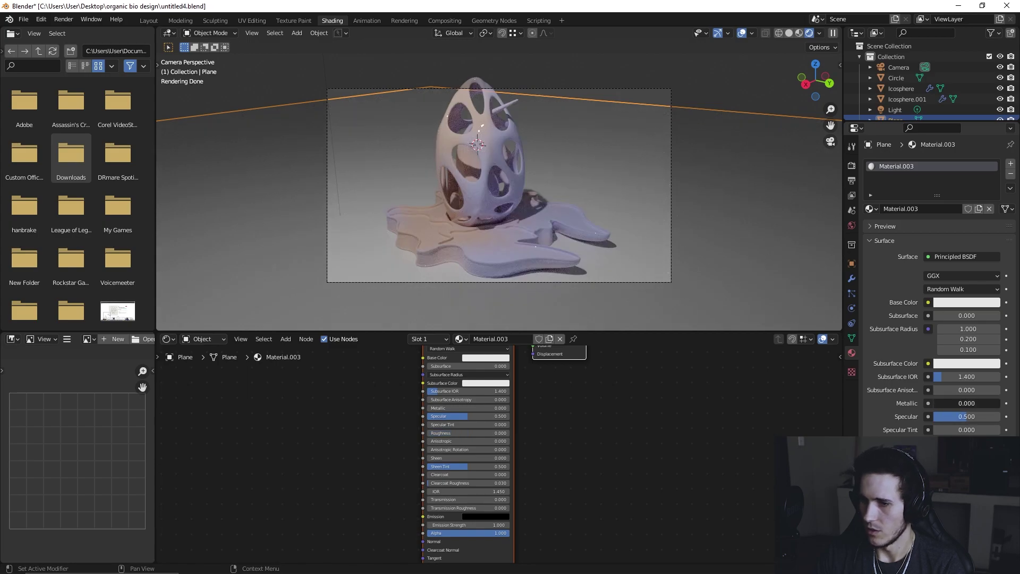
left_click_drag(1001, 405, 994, 404)
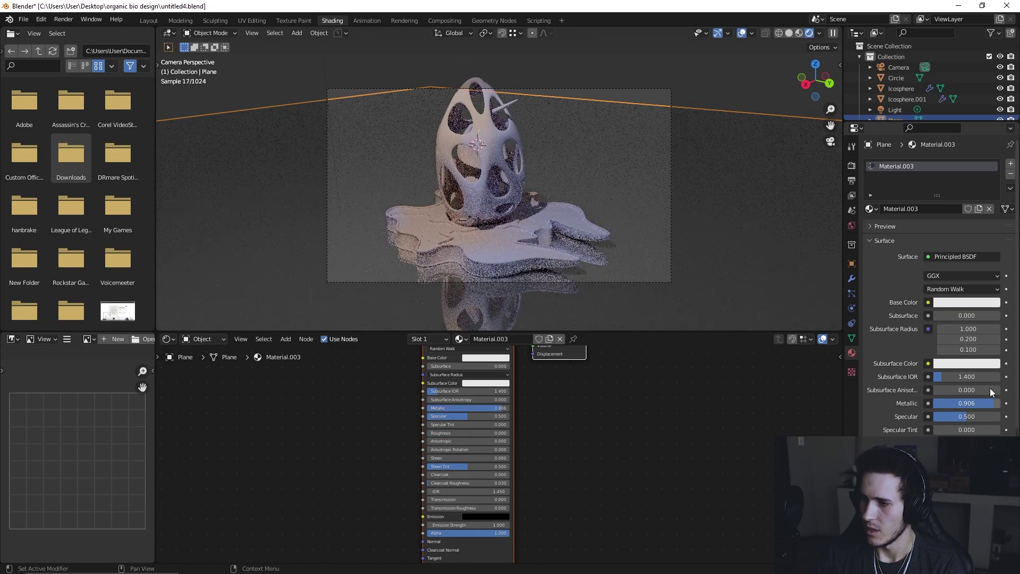
Step: Try a pure black Base Color with Metallic about 0.34 on the plane's material
left_click(965, 303)
left_click_drag(992, 163, 992, 209)
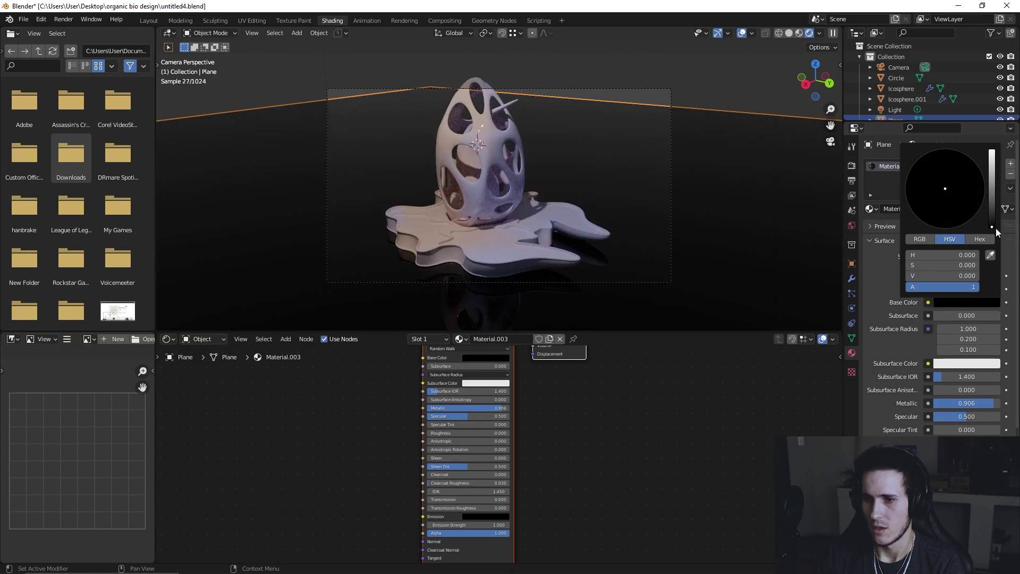
mouse_move(967, 404)
left_mouse_down()
mouse_move(1002, 404)
mouse_move(957, 403)
left_mouse_up()
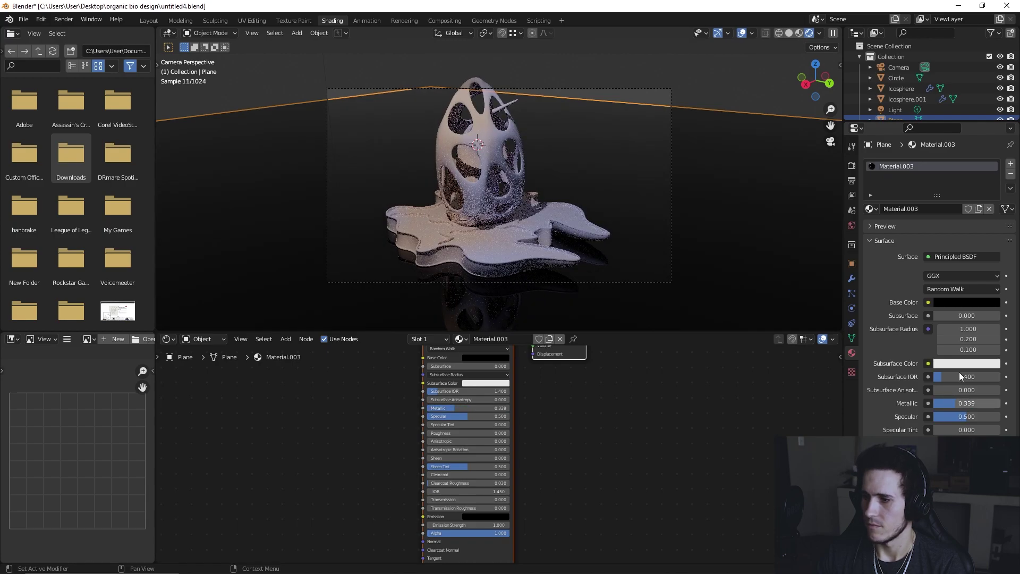
Step: Set the plane material's Base Color to a dark grey with value about 0.11 and Metallic to 1
left_click(973, 303)
mouse_move(994, 201)
left_mouse_down()
mouse_move(992, 165)
mouse_move(992, 212)
left_mouse_up()
left_click_drag(978, 404, 1000, 403)
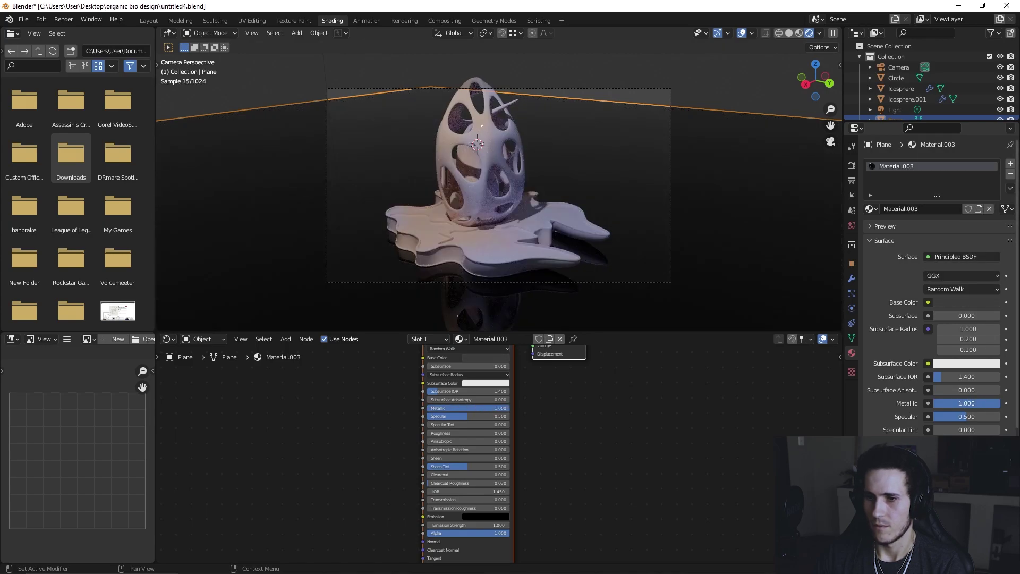
left_click(682, 184)
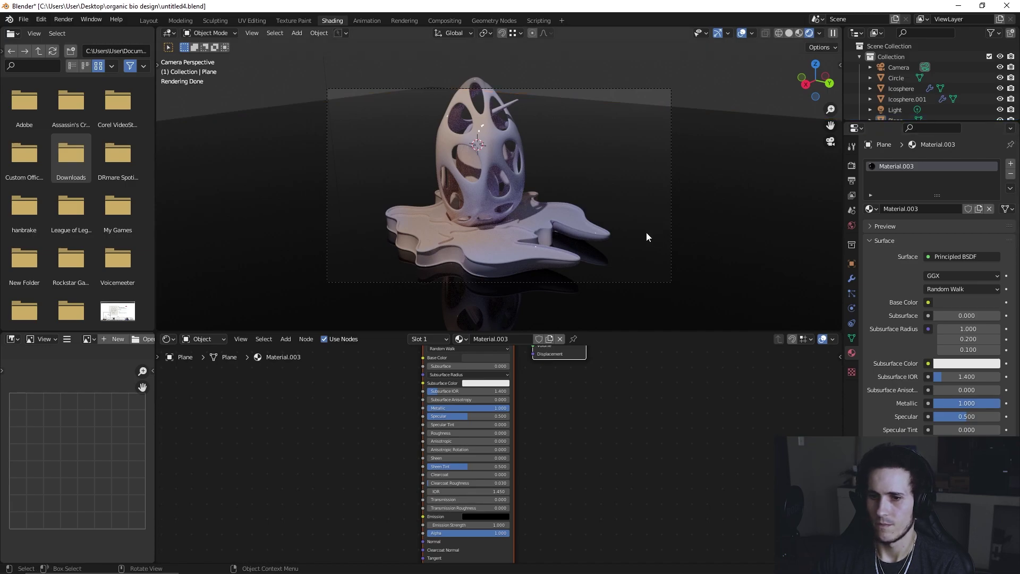
left_click(954, 303)
left_click_drag(993, 200, 992, 200)
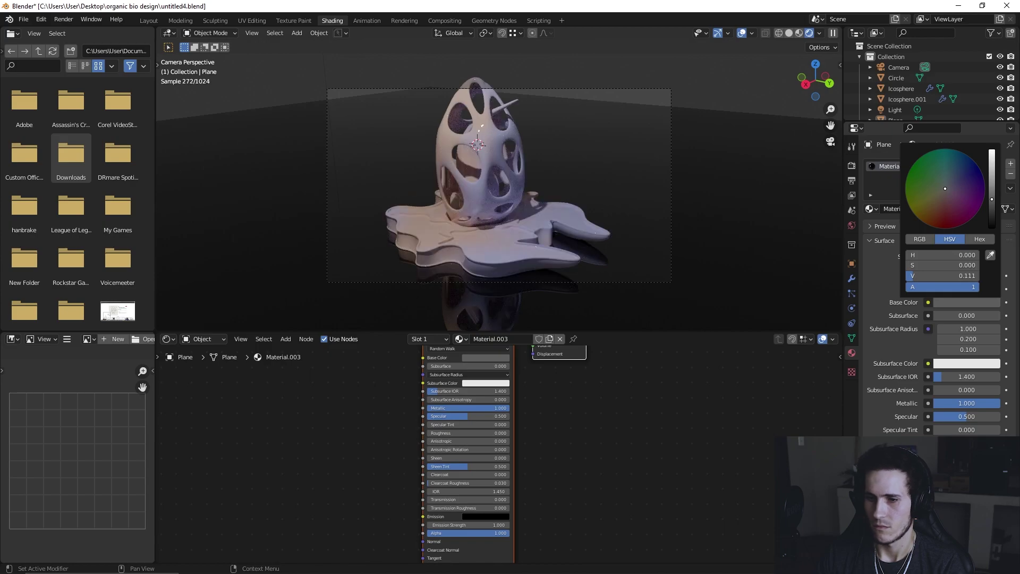
Step: Select the camera and realign it to a lower, closer view of the sculpture
left_click(628, 89)
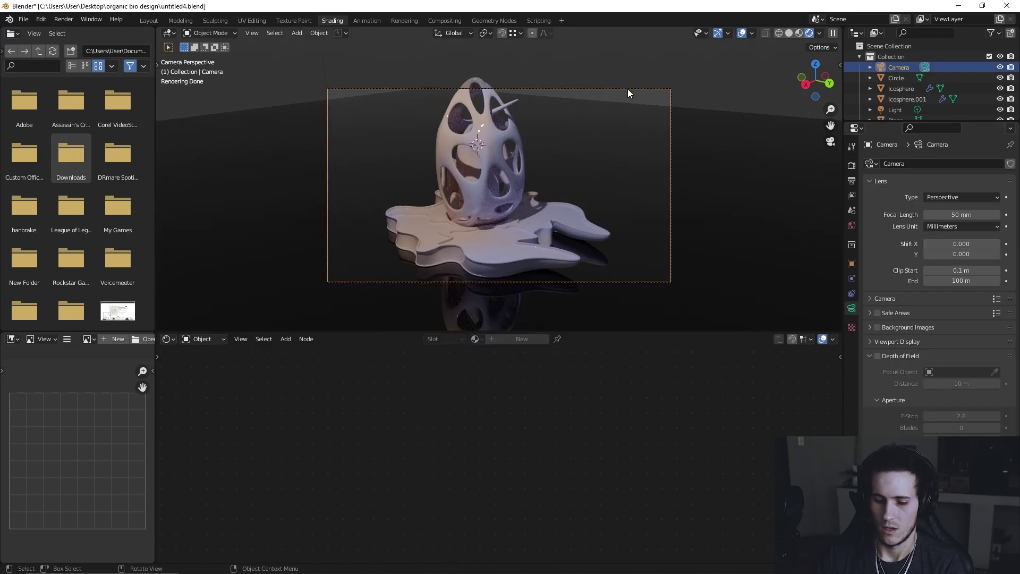
key("g")
left_click(624, 194)
middle_click_drag(633, 203, 655, 214)
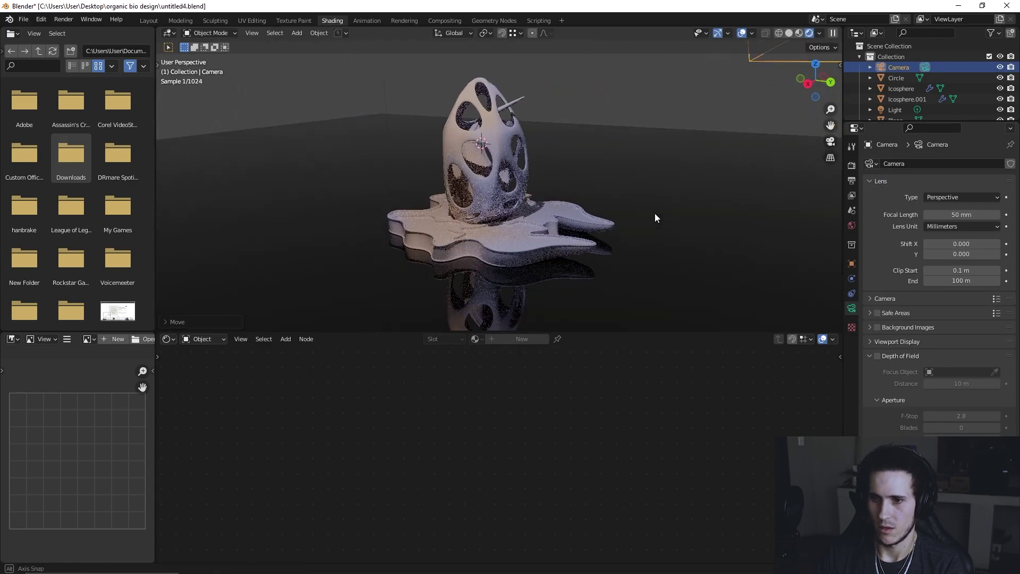
scroll(655, 218, "up", 2)
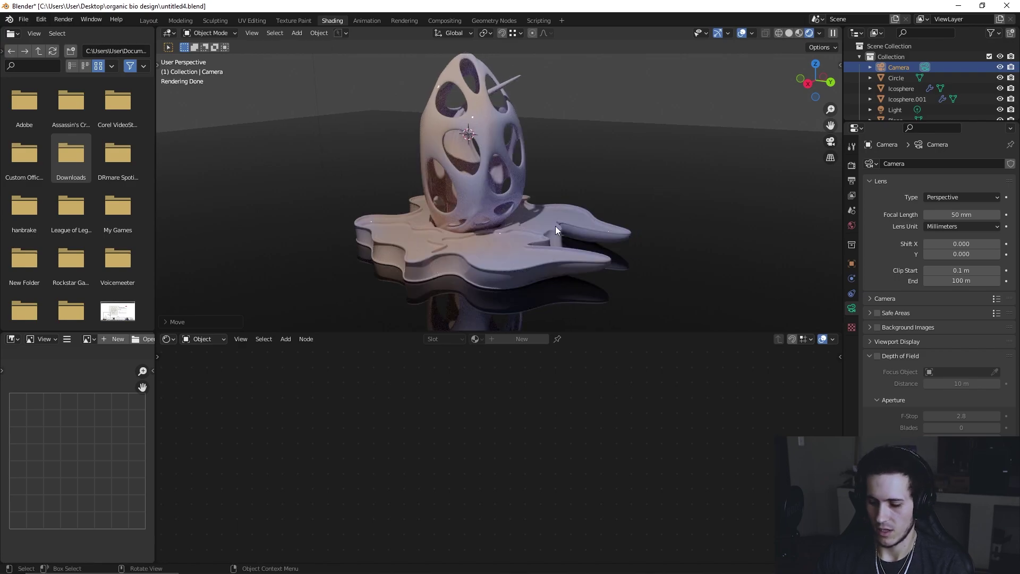
key("KP_0")
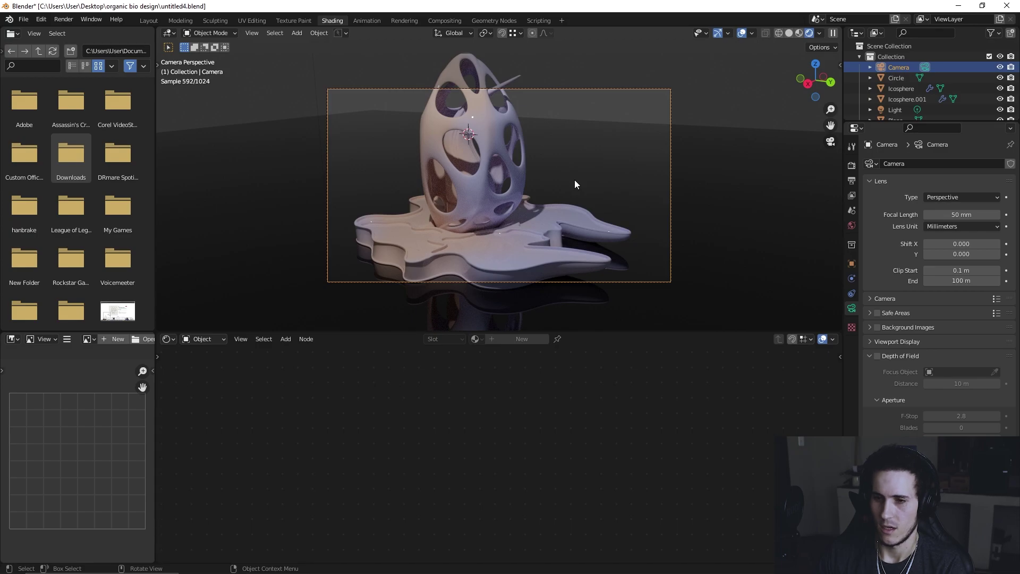
Step: Pull the camera back along its local Z axis until the whole sculpture fits the frame, and nudge its position slightly
key("g")
key("z")
key("z")
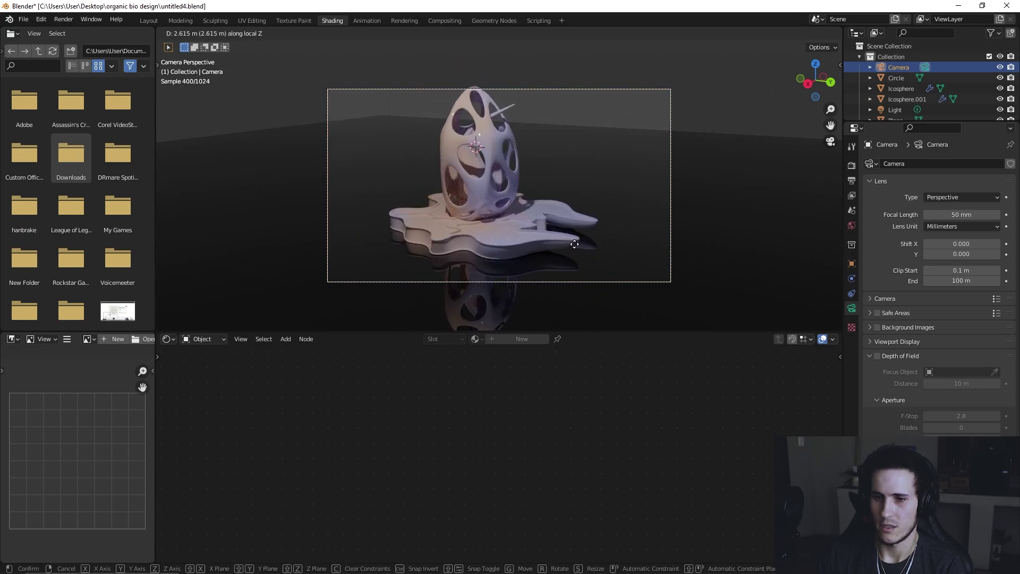
left_click(575, 238)
key("g")
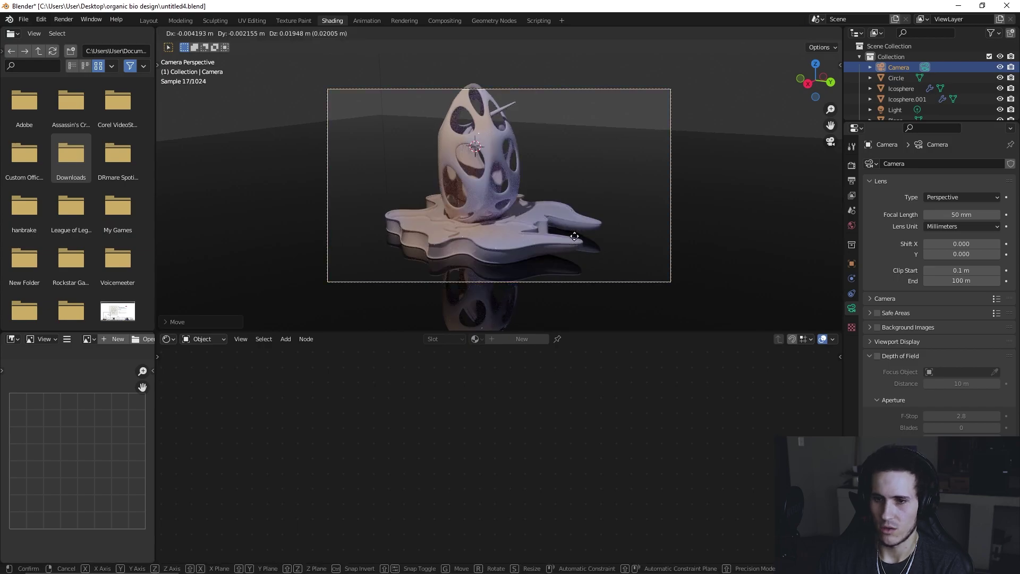
Step: Tilt the camera slightly around the global Y axis and move it a little farther back along its local Z axis
key("r")
key("y")
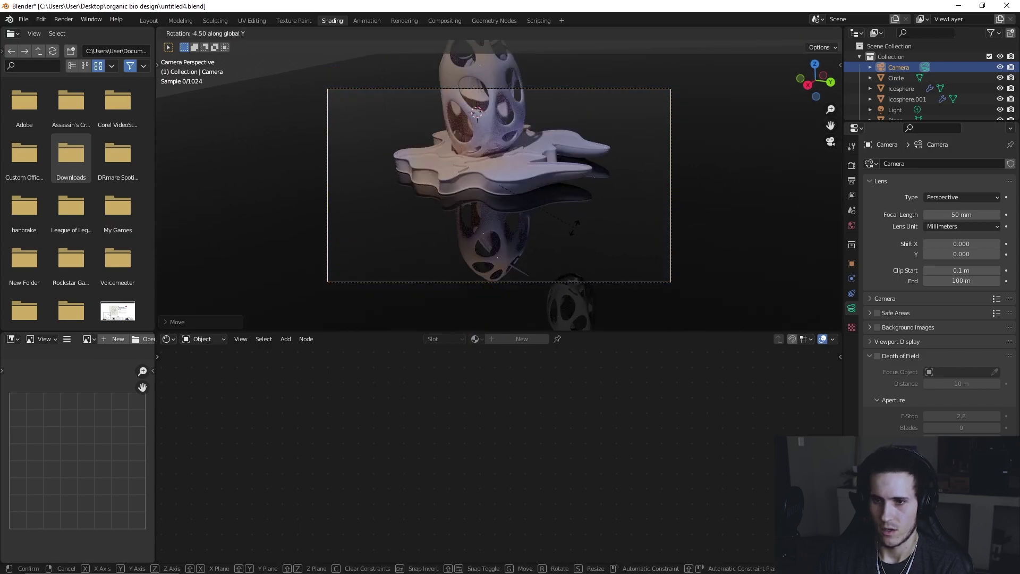
left_click(575, 237)
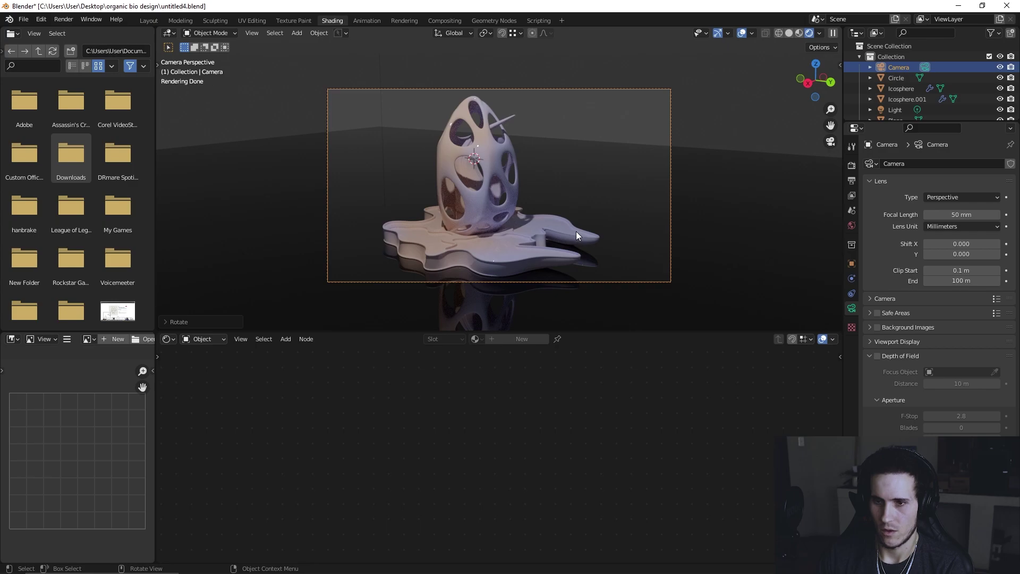
key("g")
key("z")
key("z")
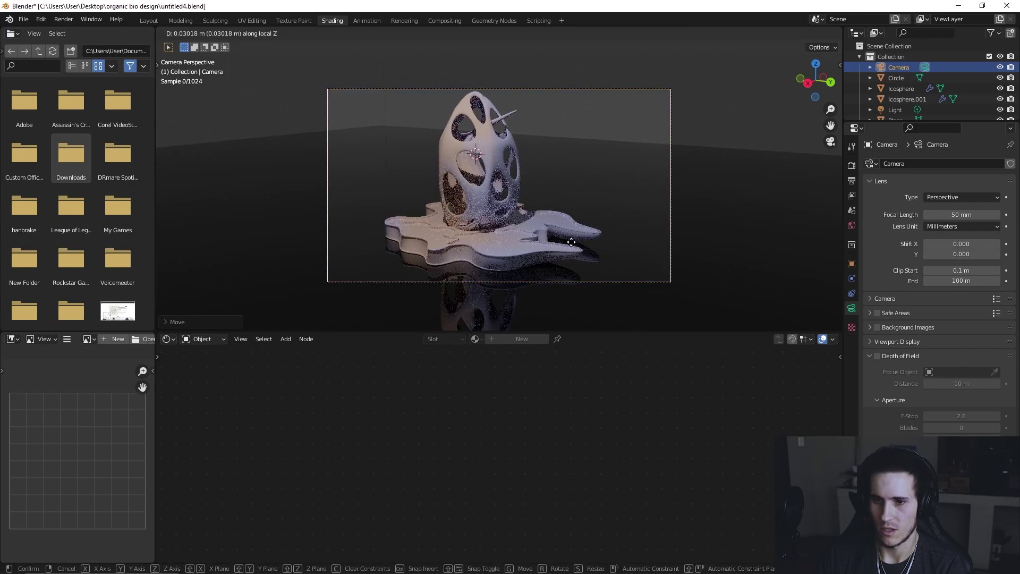
left_click(570, 254)
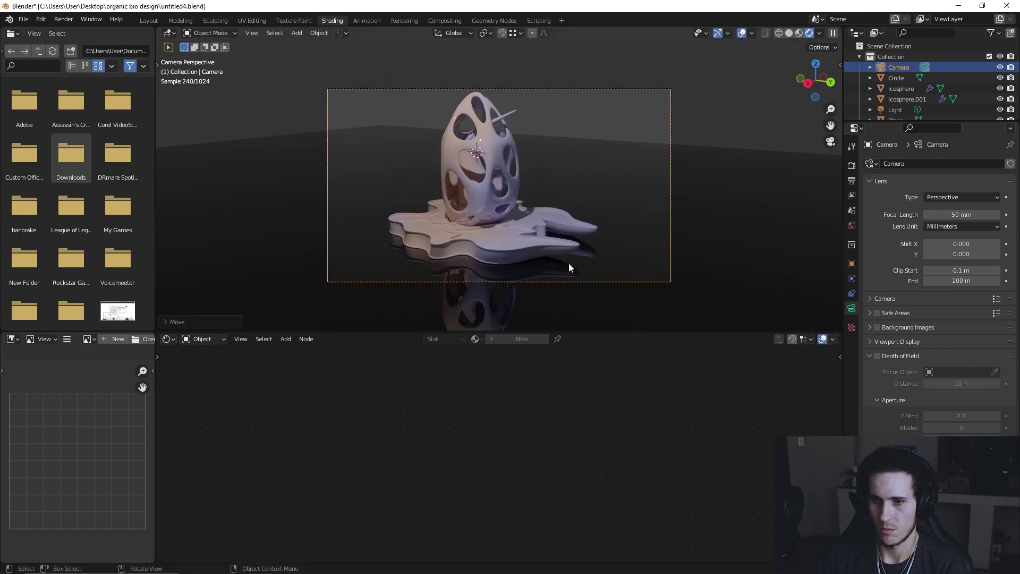
Step: Rotate the ground plane around the vertical axis so its far edge runs level across the camera view
scroll(574, 257, "up", 1)
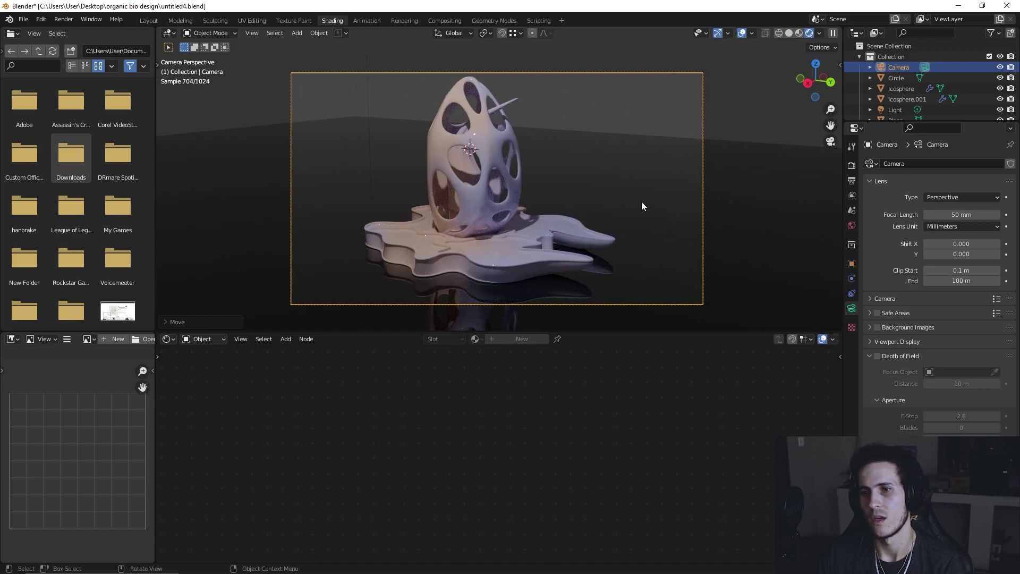
left_click(566, 174)
scroll(567, 174, "down", 2)
key("r")
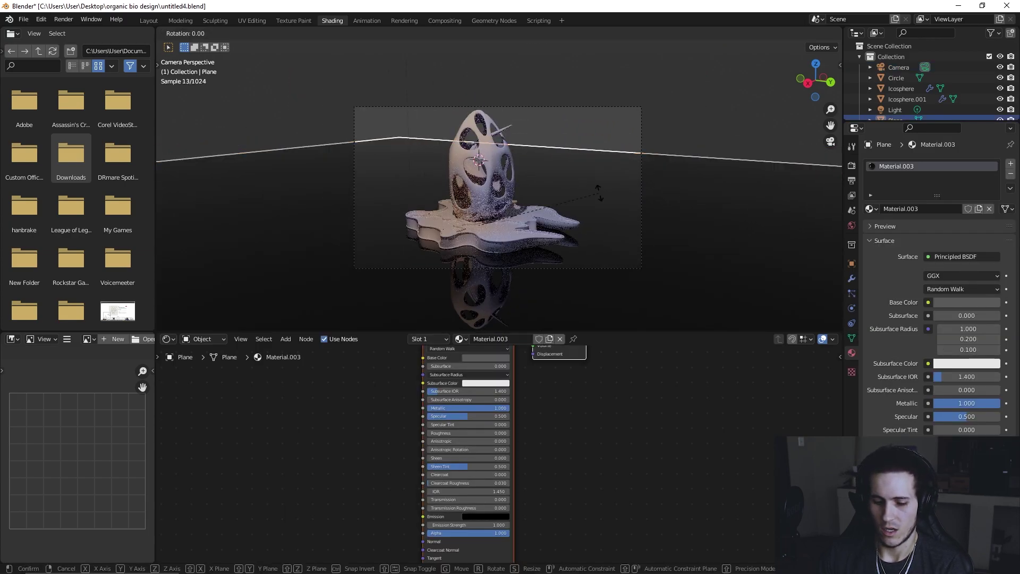
left_click(627, 174)
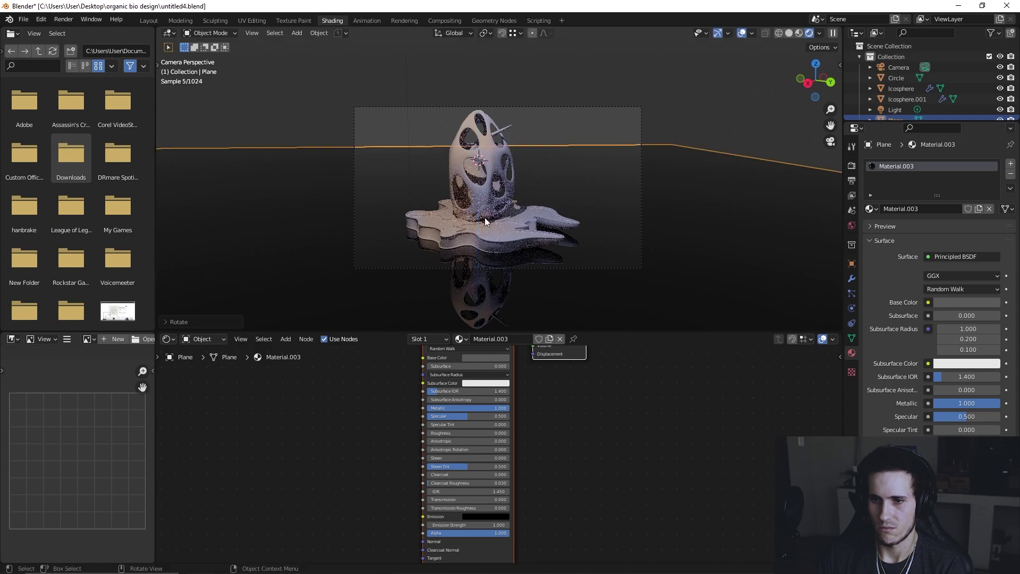
Step: In Edit Mode, extrude the plane's far edge upward about 13.3 m along Z to form a back wall
scroll(626, 175, "down", 1)
key("Tab")
left_click(453, 247)
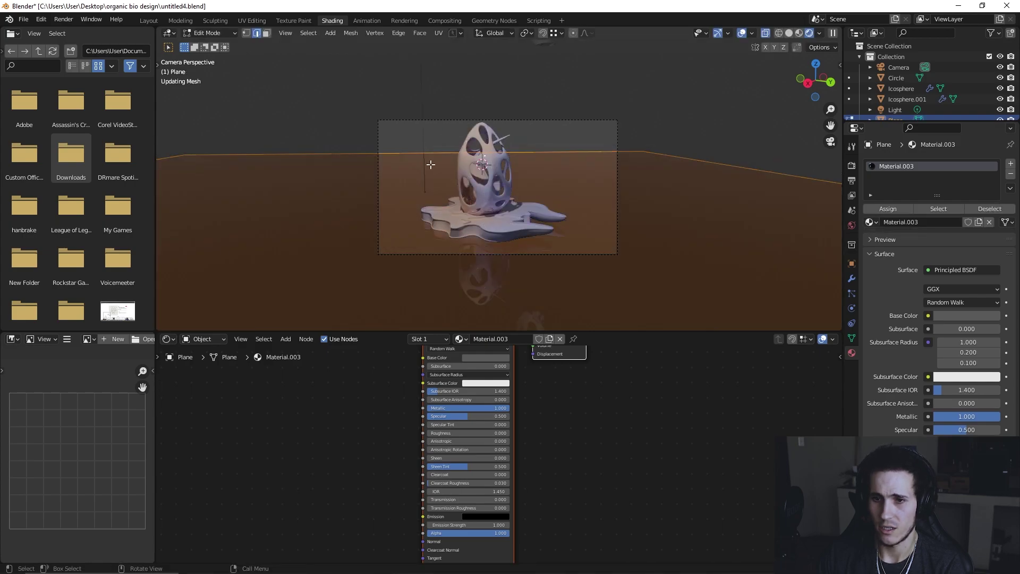
left_click(422, 155)
key("e")
key("z")
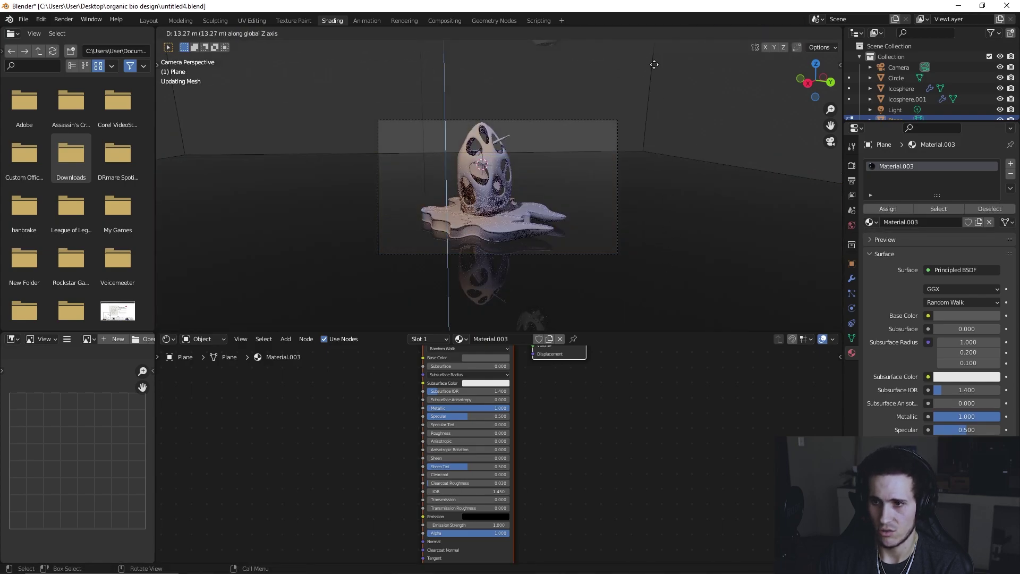
left_click(654, 64)
Step: Bevel the edge between floor and back wall with many segments into a wide curved backdrop transition
left_click(567, 147)
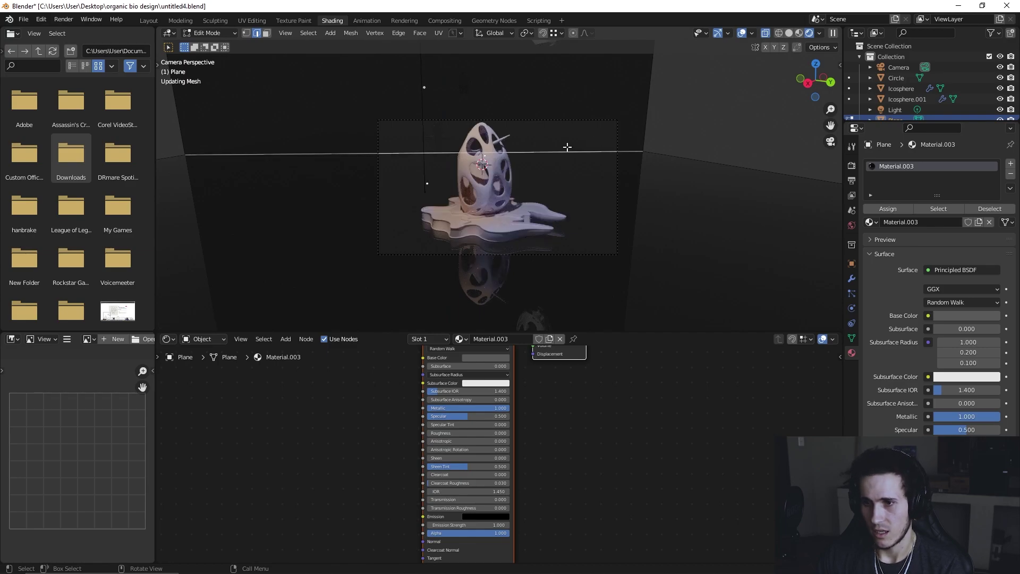
key("ctrl+b")
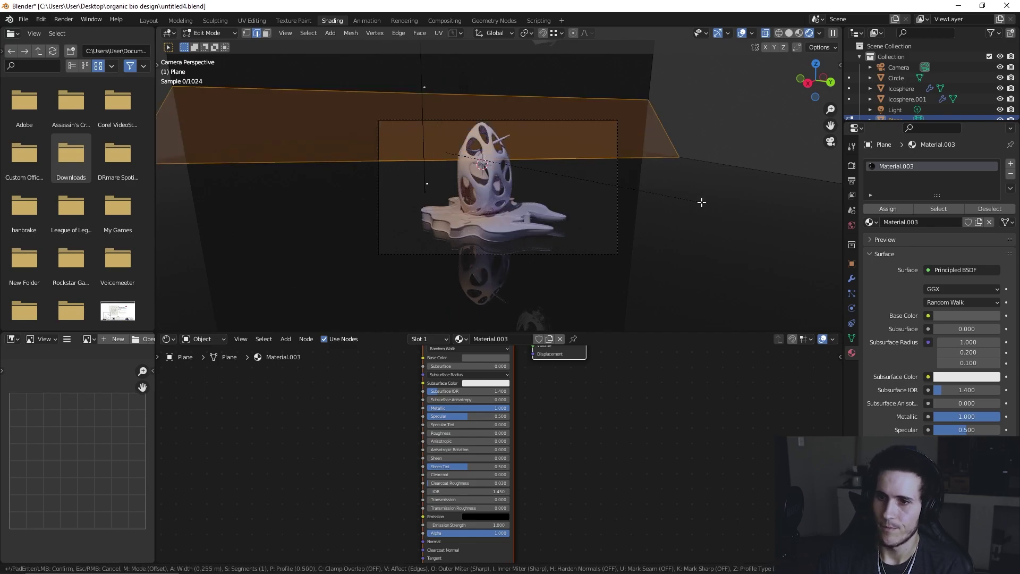
scroll(734, 221, "up", 9)
scroll(734, 221, "up", 7)
left_click(734, 221)
Step: Return to Object Mode and shade the backdrop plane smooth
key("Tab")
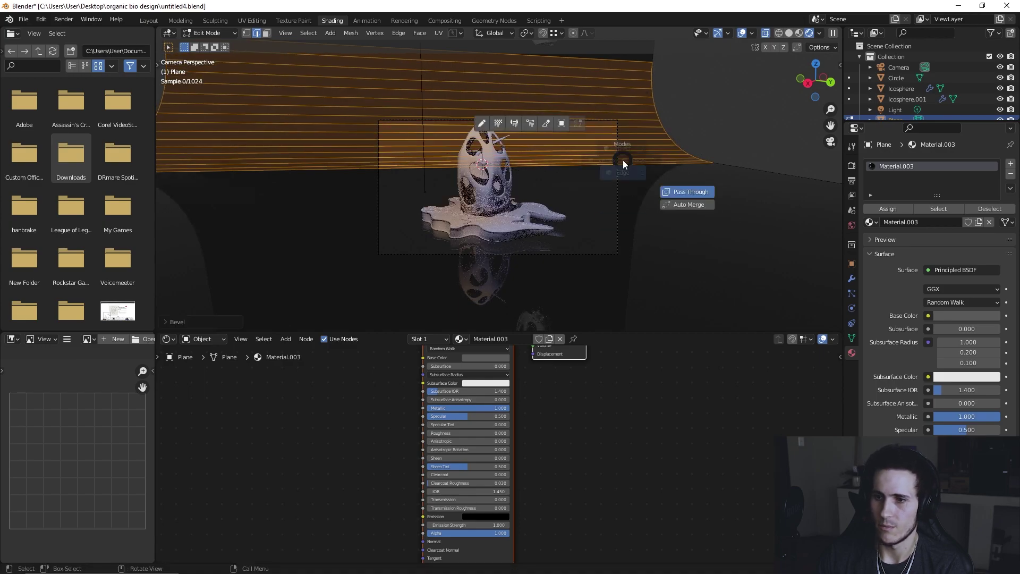
left_click(629, 110)
left_click(673, 161)
right_click(518, 142)
left_click(486, 116)
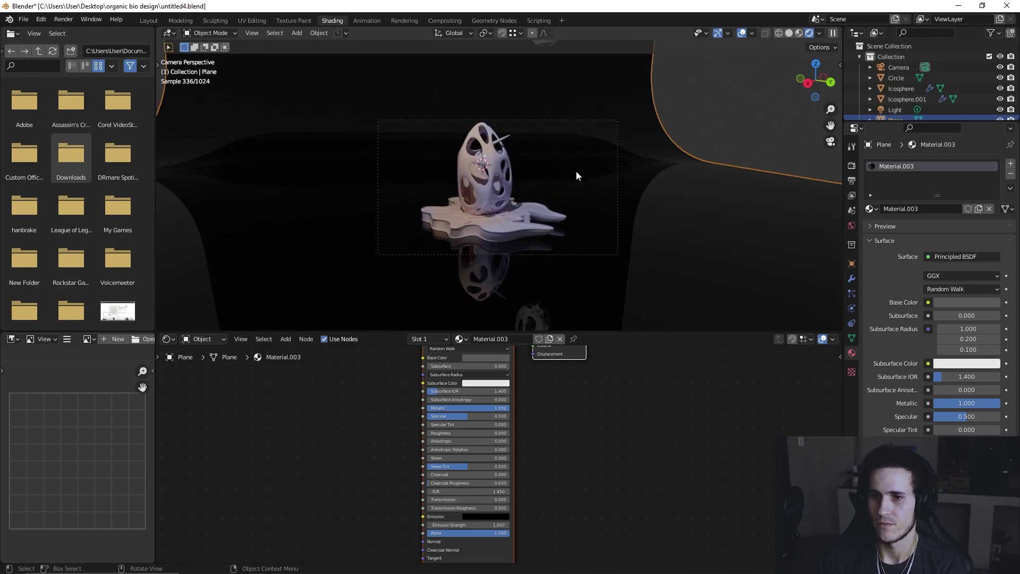
scroll(583, 172, "up", 1)
key("r")
key("z")
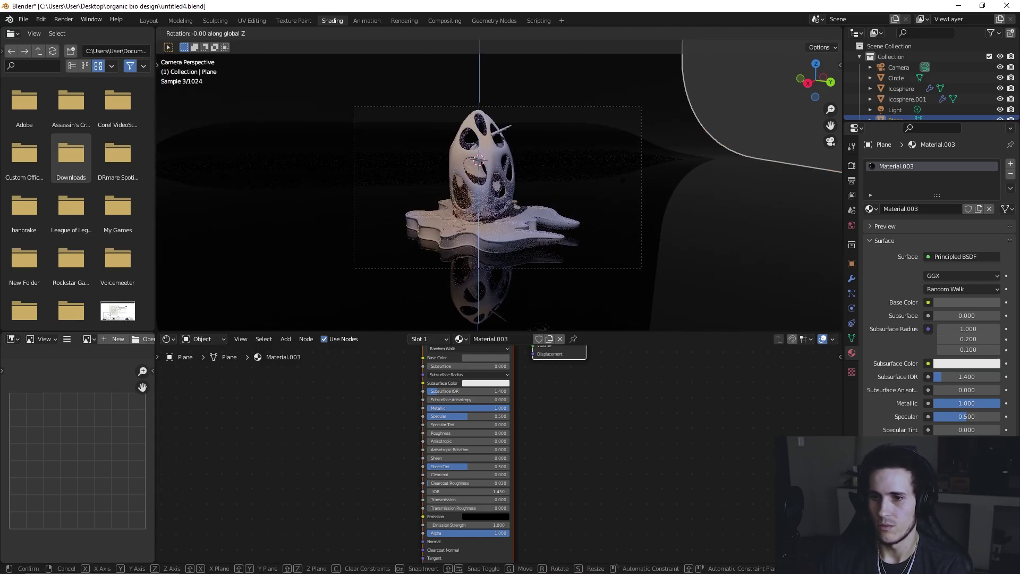
right_click(623, 180)
left_click(725, 127)
left_click(719, 227)
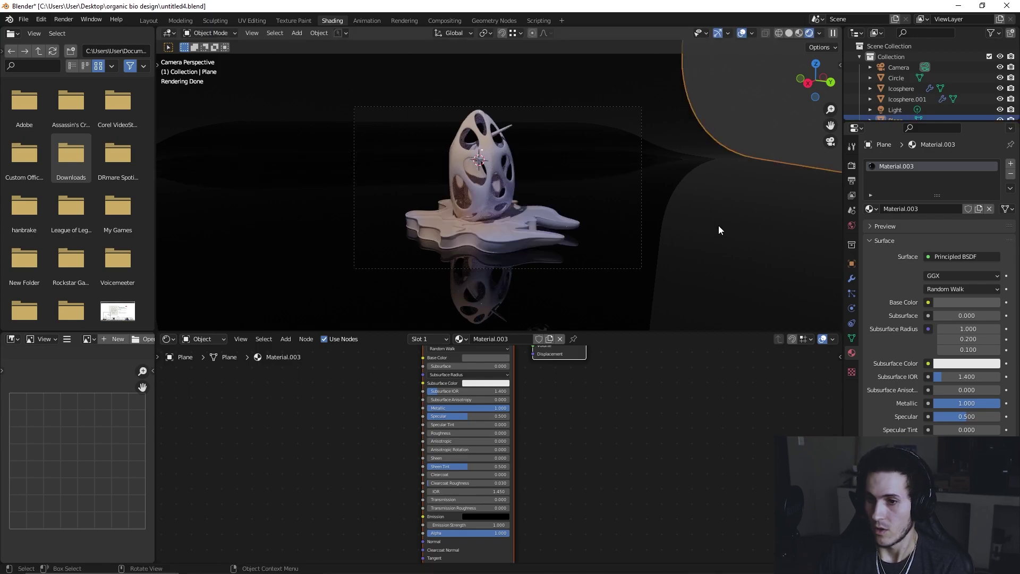
Step: Change the existing point light to a Sun light and set its strength to 3
left_click(895, 109)
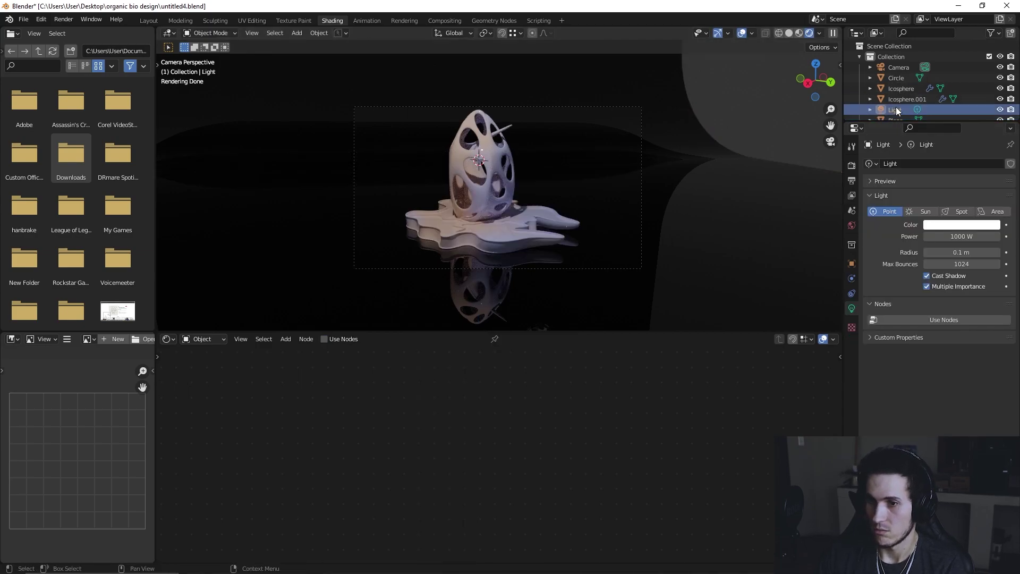
left_click(920, 212)
left_click(961, 239)
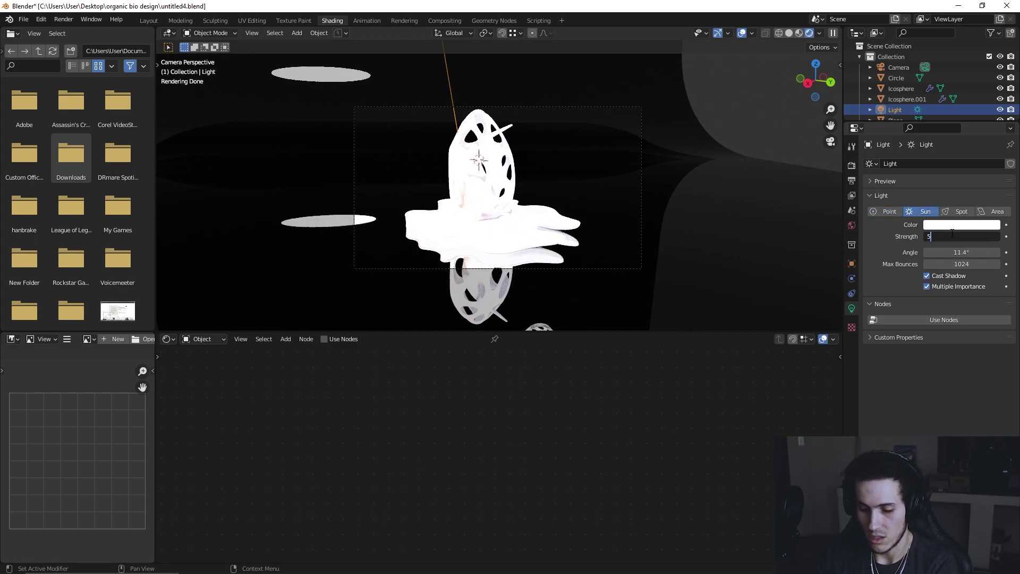
key("Return")
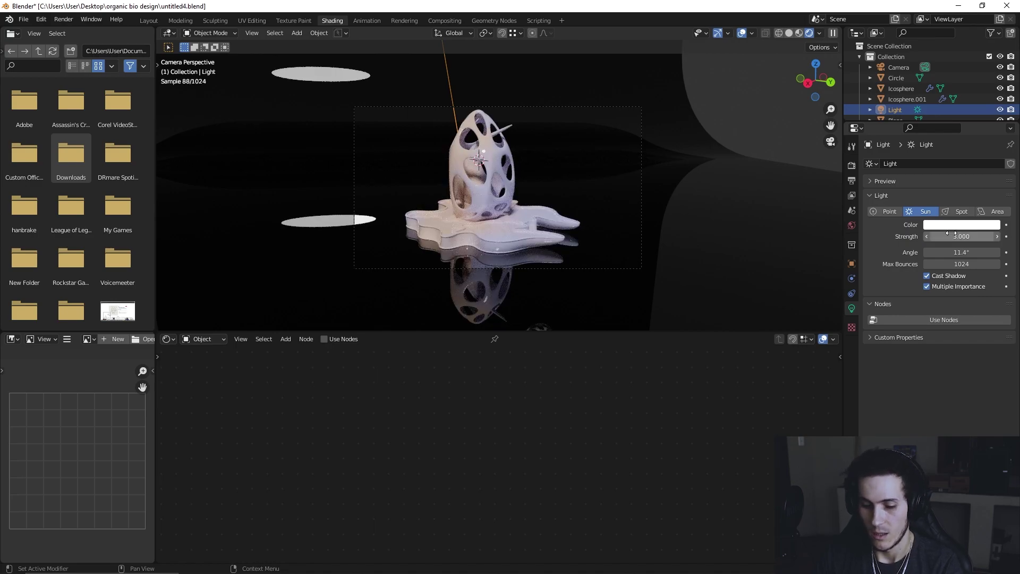
Step: Set the backdrop material's Metallic to 0 and raise its Roughness to about 0.685
scroll(685, 213, "up", 1)
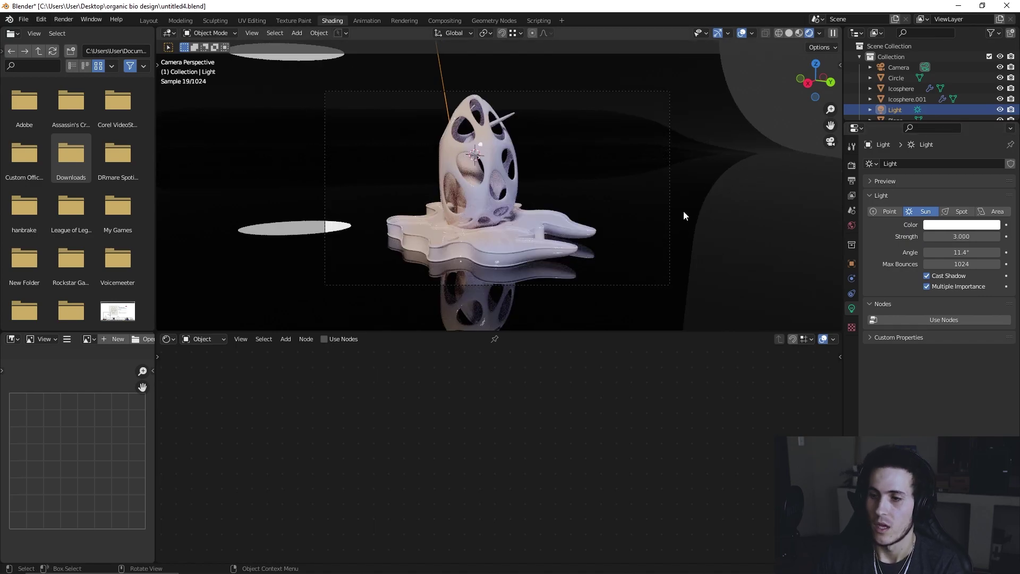
left_click(737, 282)
left_click_drag(965, 407, 915, 388)
left_click_drag(950, 447, 980, 445)
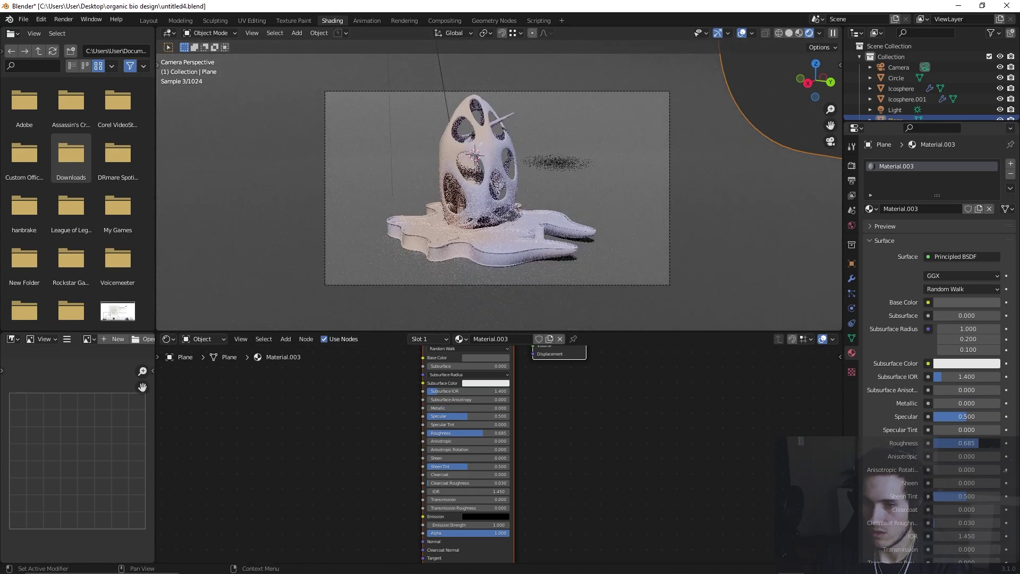
scroll(625, 206, "up", 2)
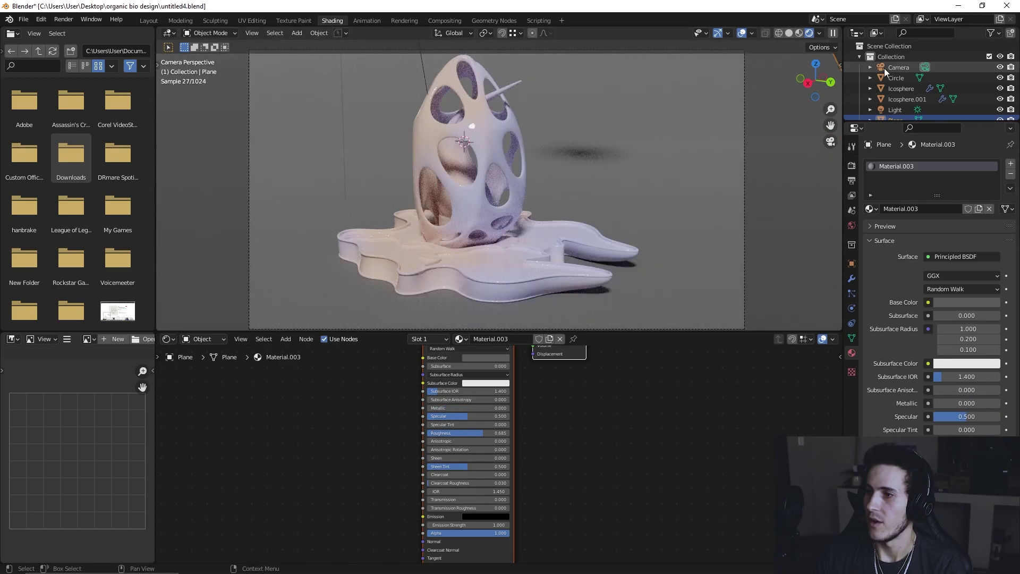
Step: Trackball-rotate the sun light in two passes so the sculpture's shadow falls behind it on the backdrop
scroll(900, 90, "down", 1)
left_click(898, 101)
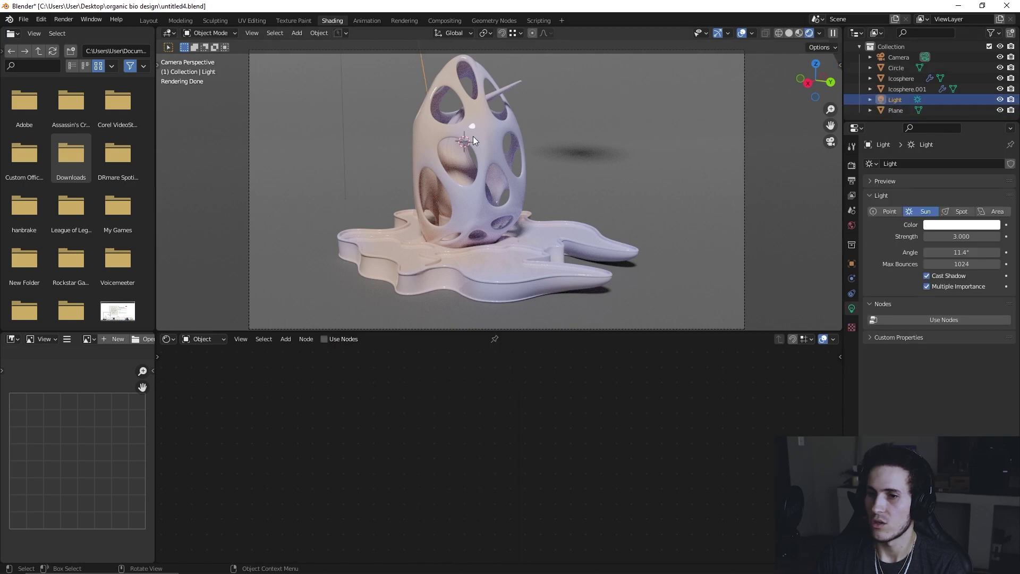
key("r")
key("r")
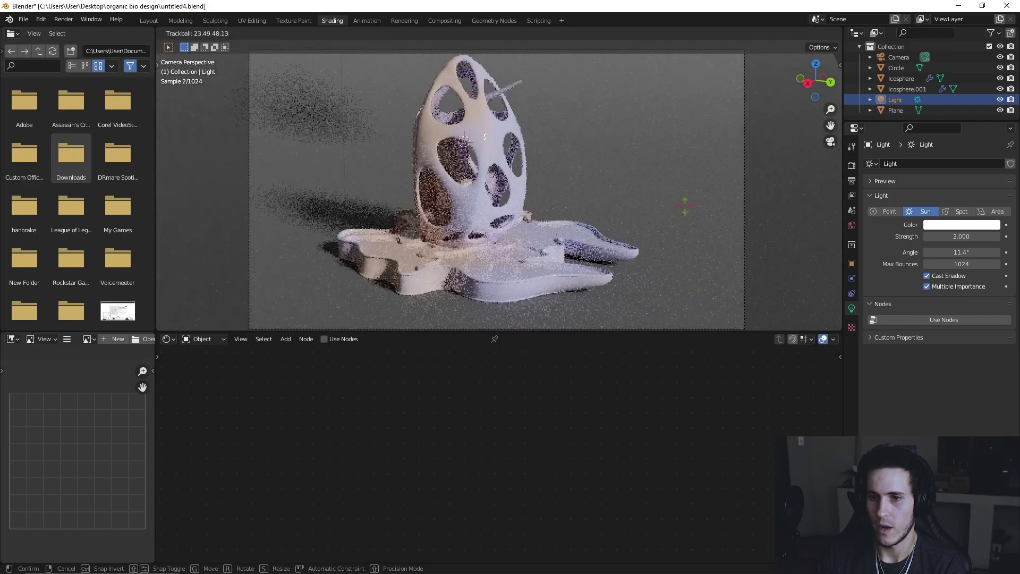
left_click(698, 204)
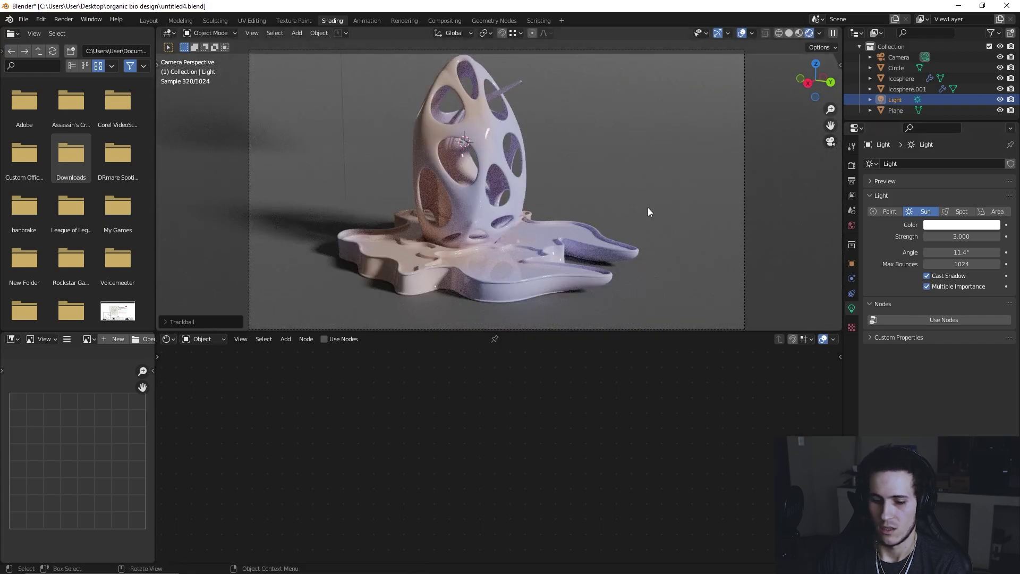
key("r")
key("r")
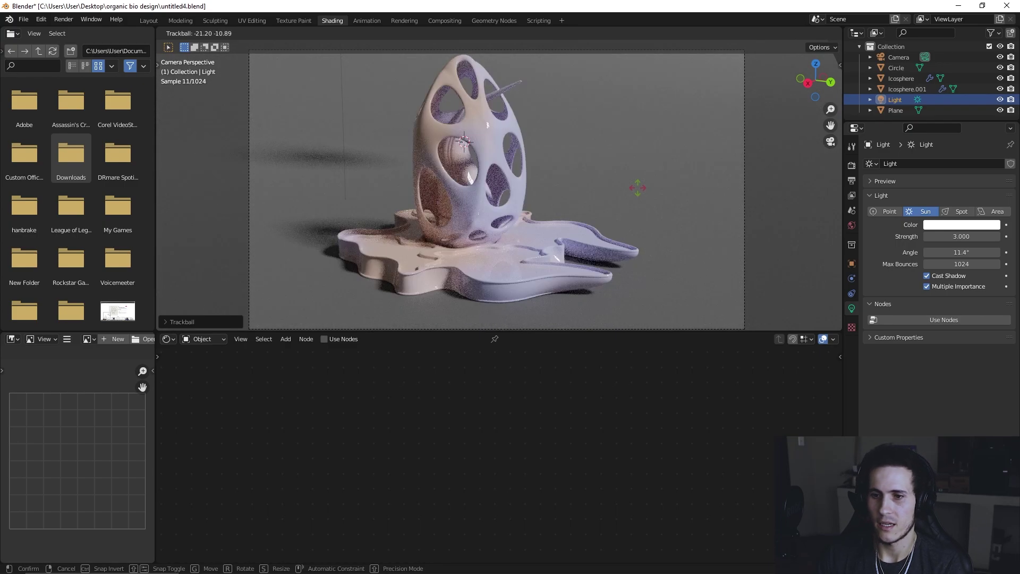
left_click(638, 203)
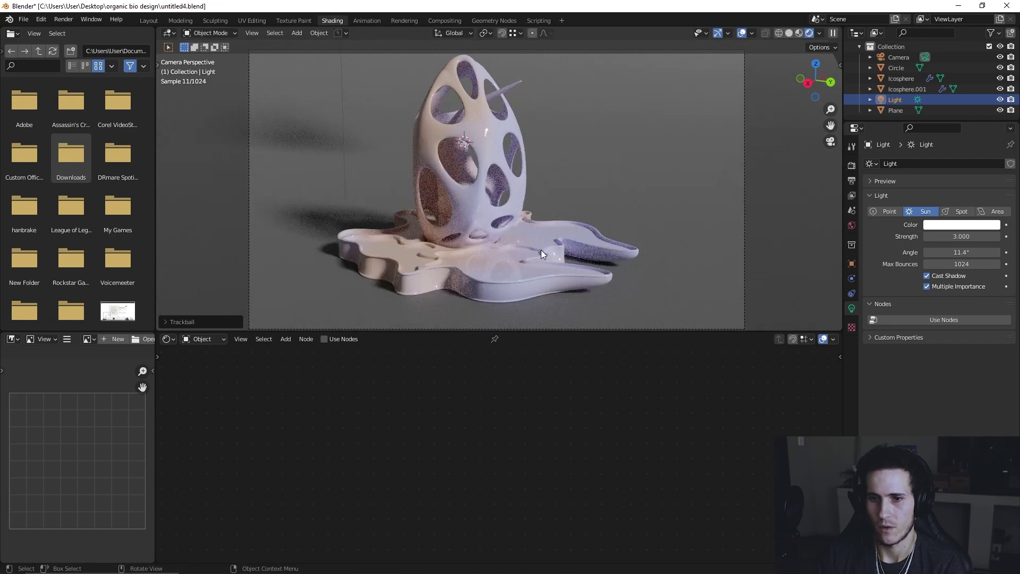
Step: Trackball-rotate the sun light by about -63.6 and 22.35 degrees to leave the sculpture's front in shade and darken the upper backdrop
scroll(539, 250, "down", 1)
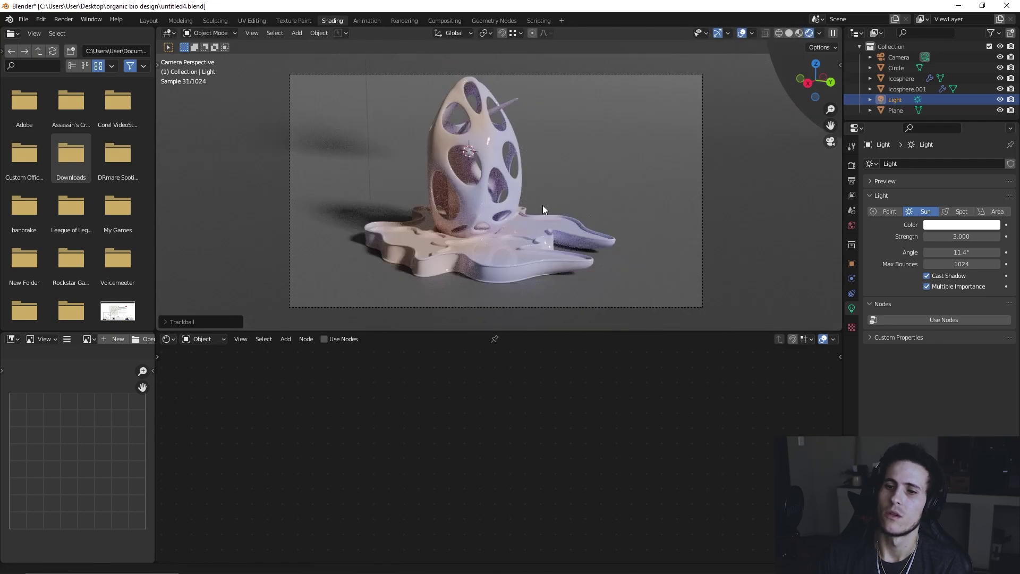
scroll(544, 205, "up", 1)
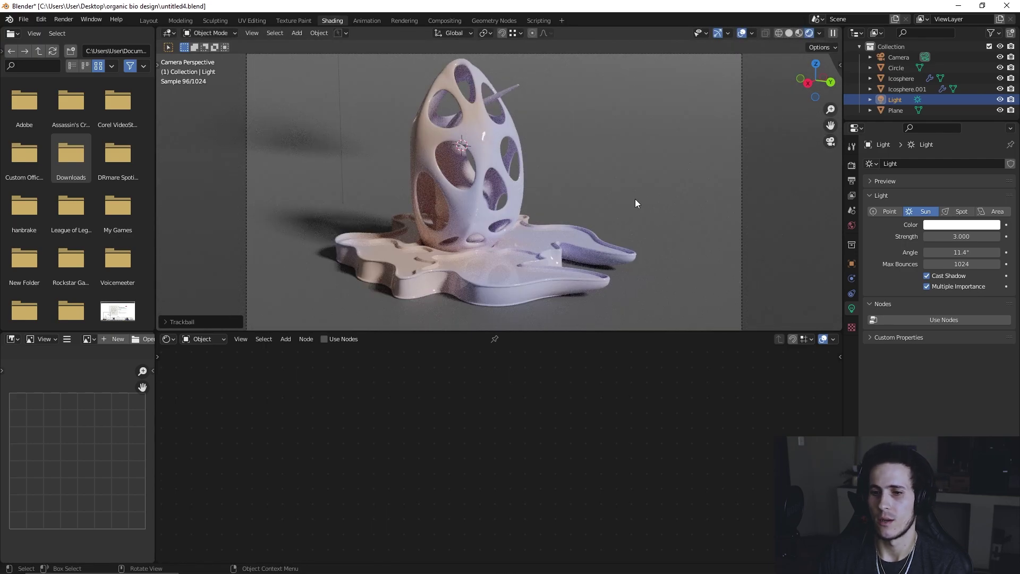
key("r")
key("r")
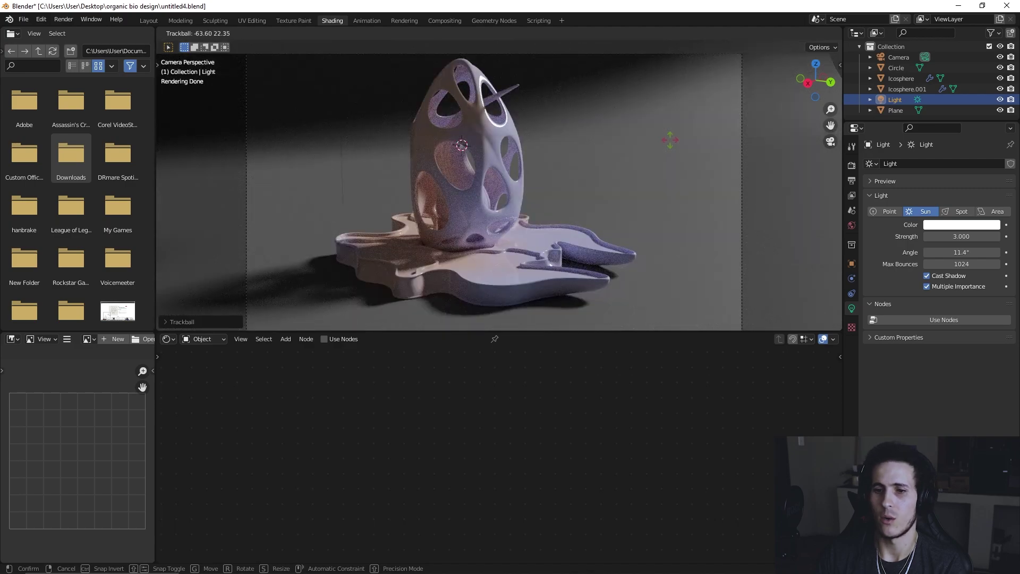
left_click(671, 140)
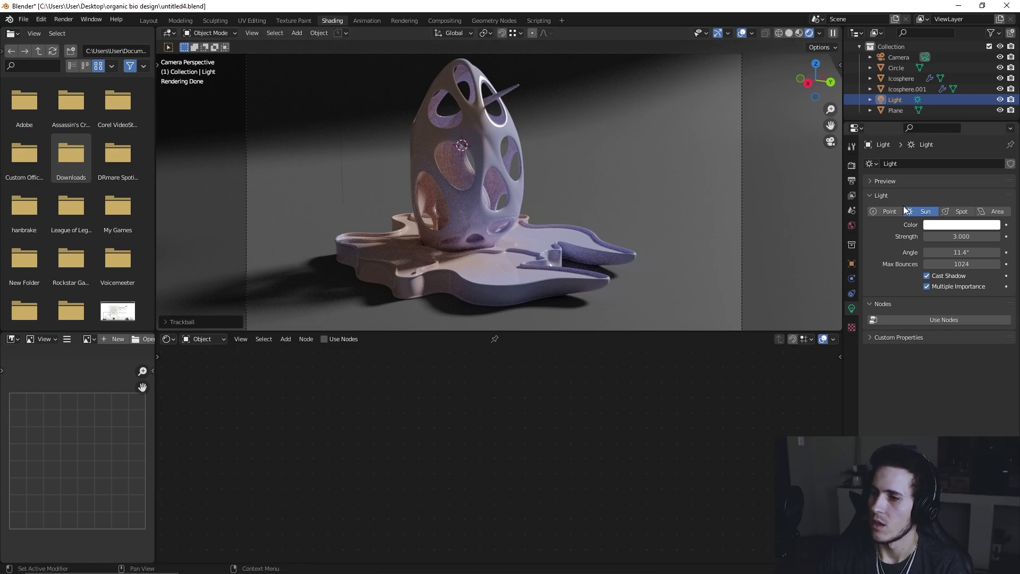
Step: Set the backdrop material's Roughness to 0 and darken its Base Color to a value of about 0.013
left_click(769, 231)
left_click(950, 303)
left_click_drag(961, 444, 915, 444)
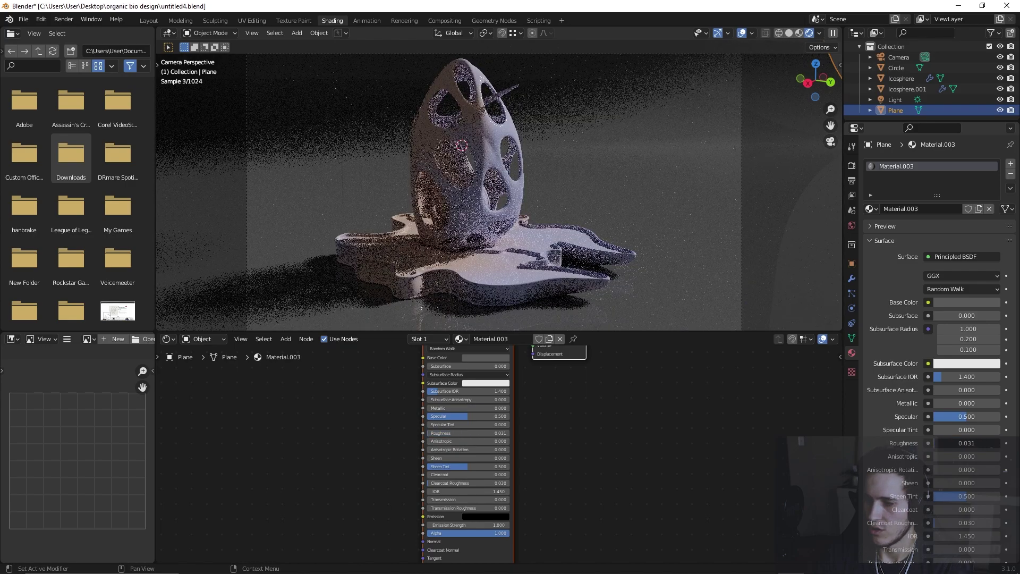
left_click(959, 302)
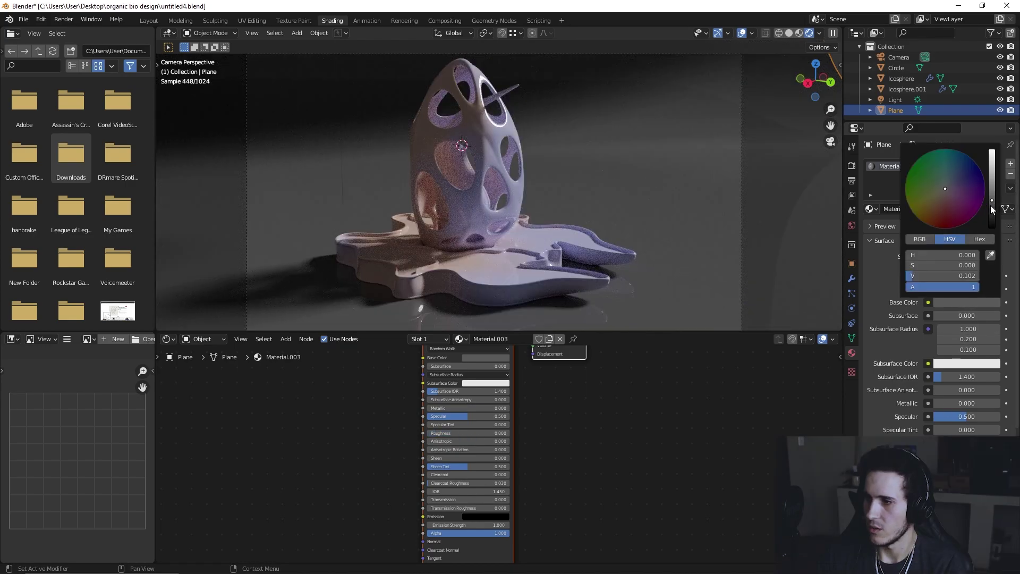
left_click_drag(990, 205, 992, 218)
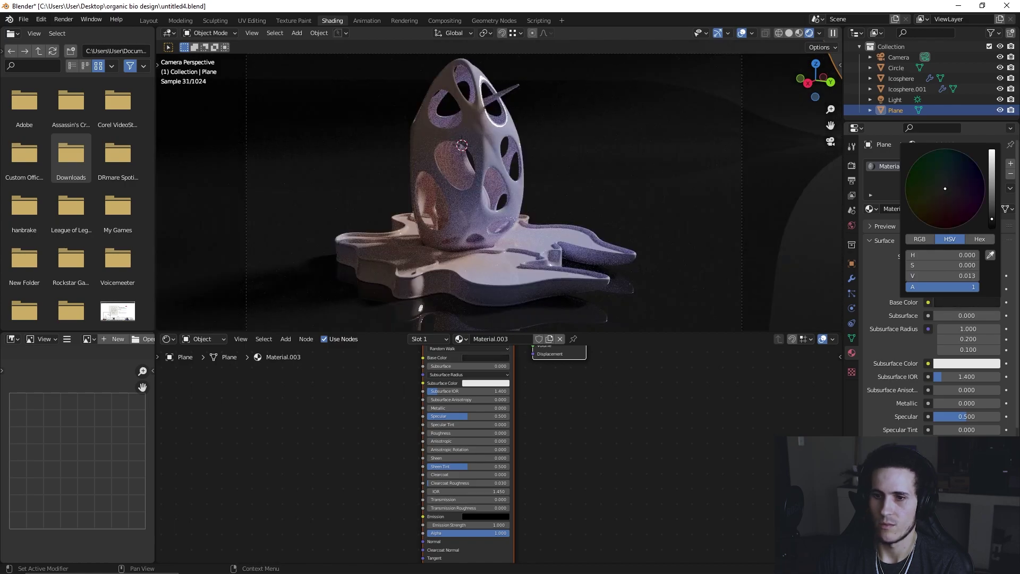
scroll(674, 220, "down", 3)
scroll(673, 221, "up", 2)
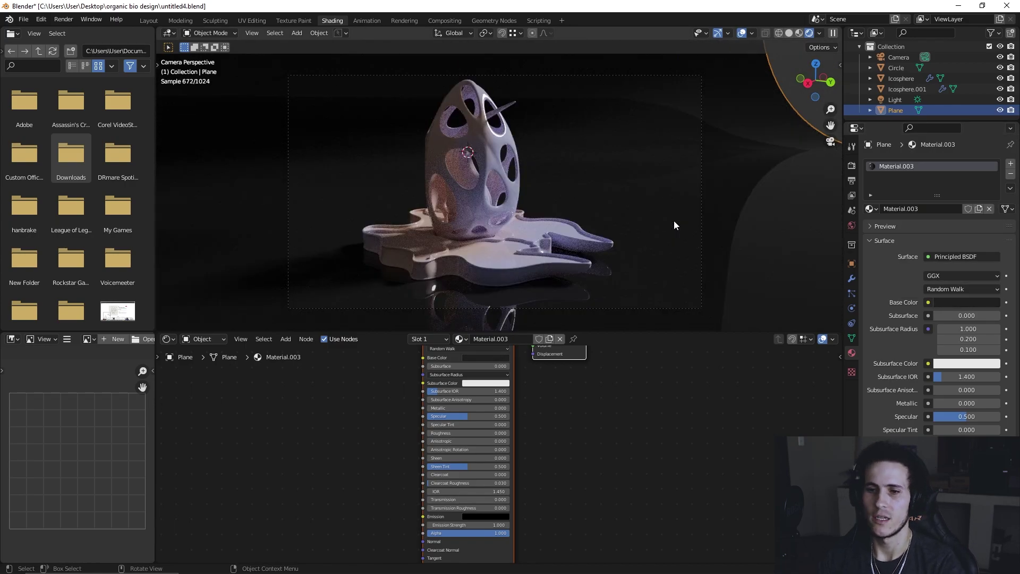
scroll(595, 203, "up", 1)
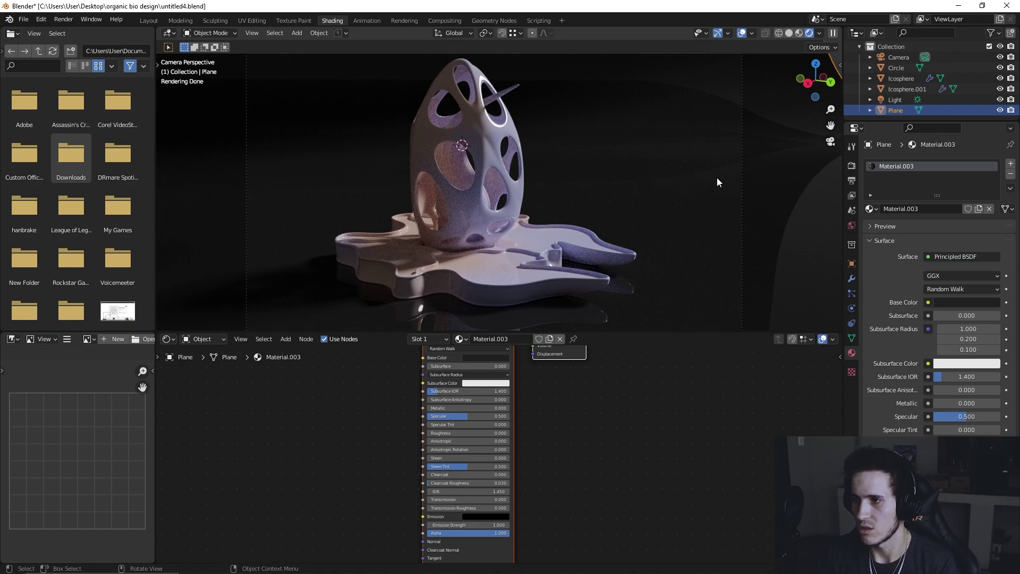
Step: Duplicate the sun light and trackball-rotate the copy so it lights the shaded front side of the sculpture
left_click(896, 102)
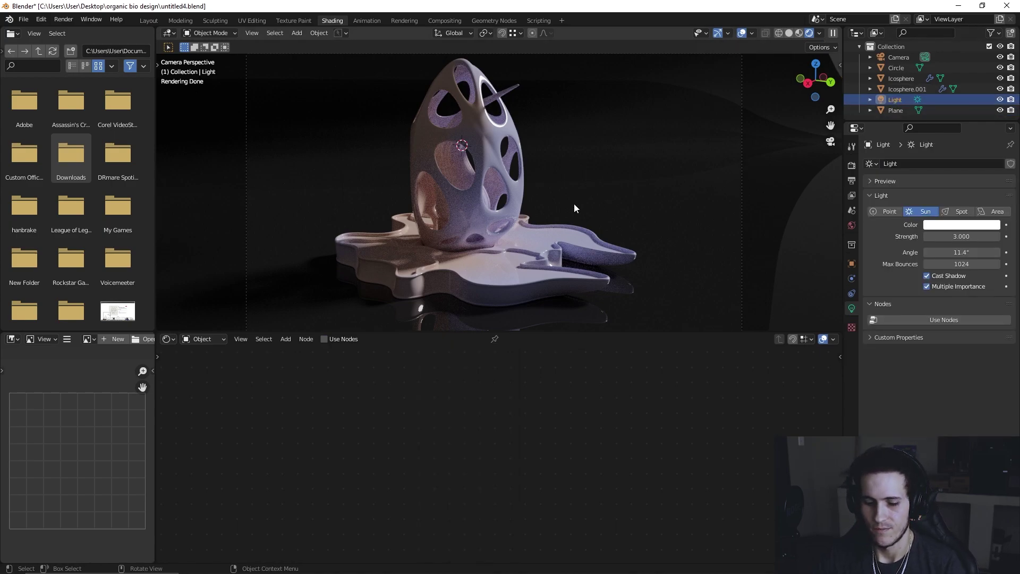
key("shift+d")
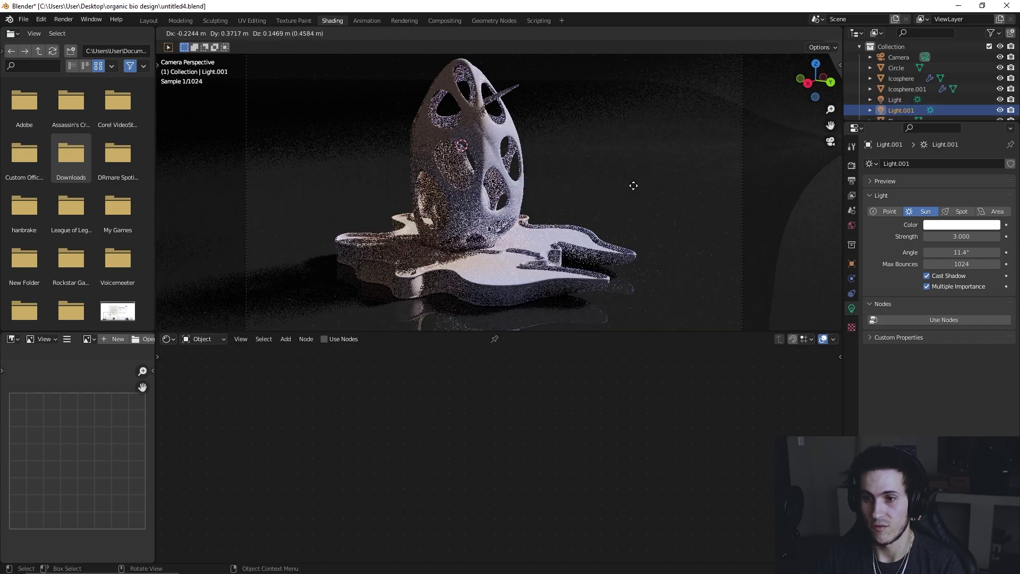
left_click(633, 187)
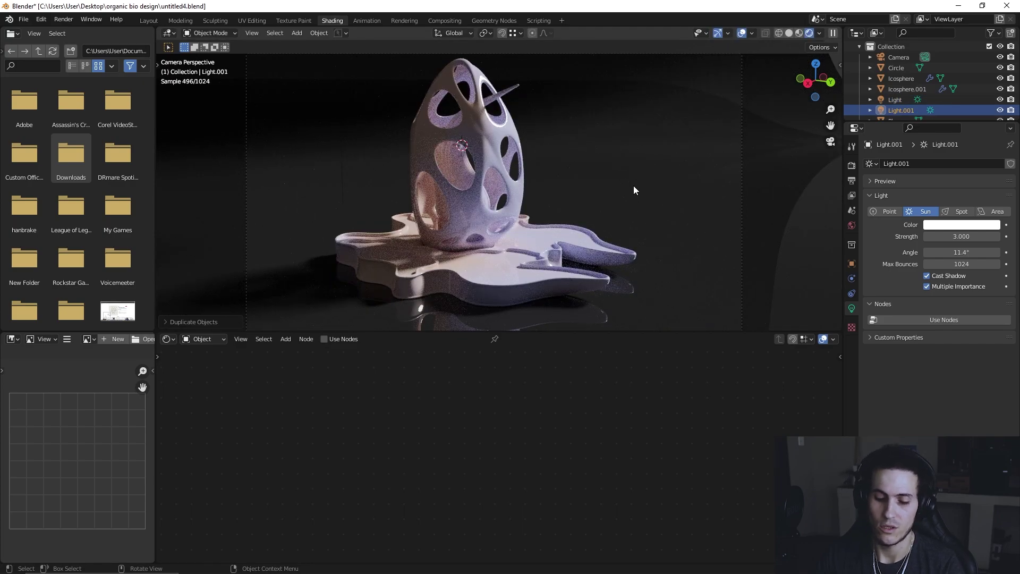
key("r")
key("r")
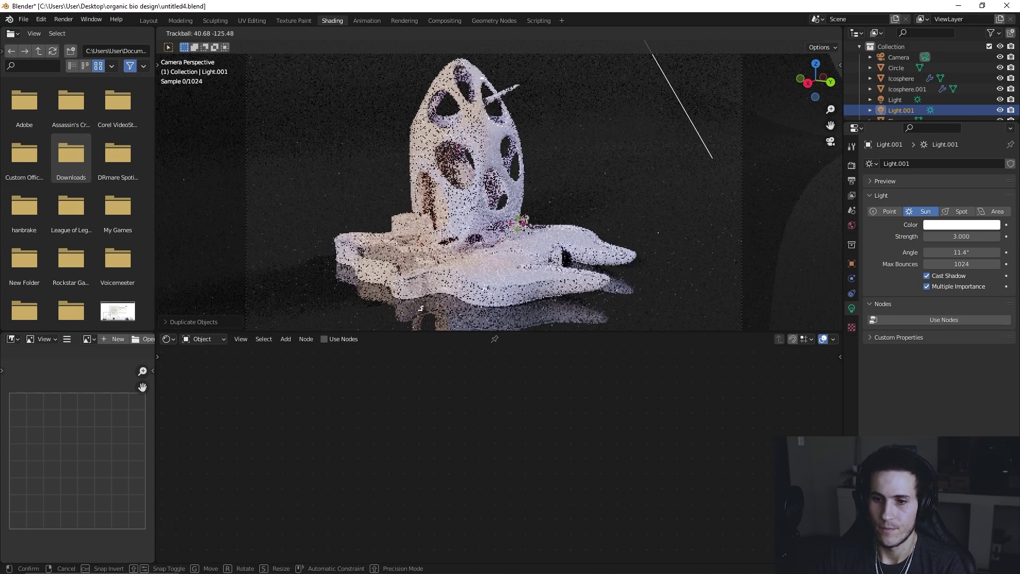
key("Return")
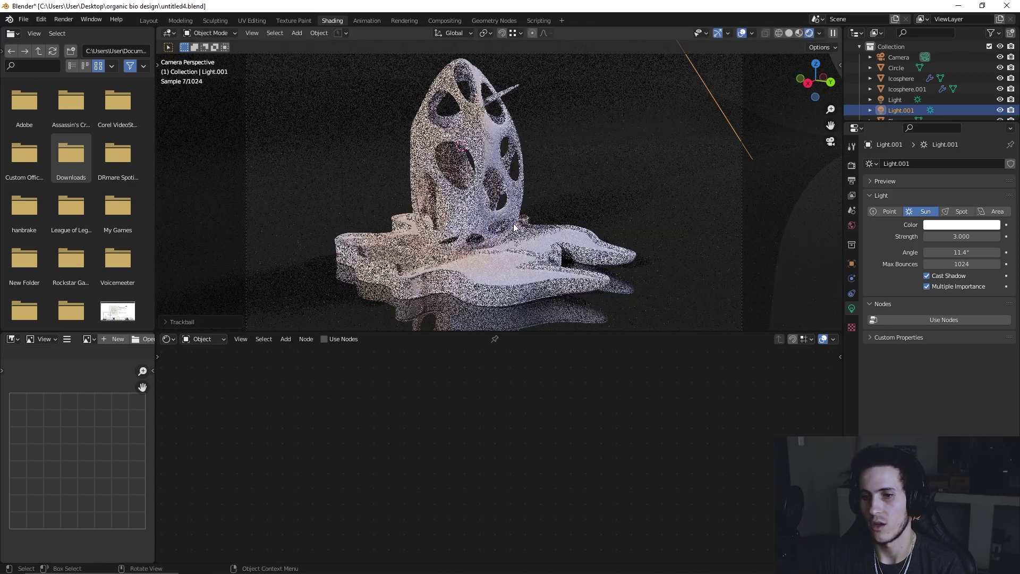
Step: Lower the duplicated sun light's strength to 0.3 and toggle its visibility to compare the lighting
left_click(951, 240)
type("0.5")
key("Return")
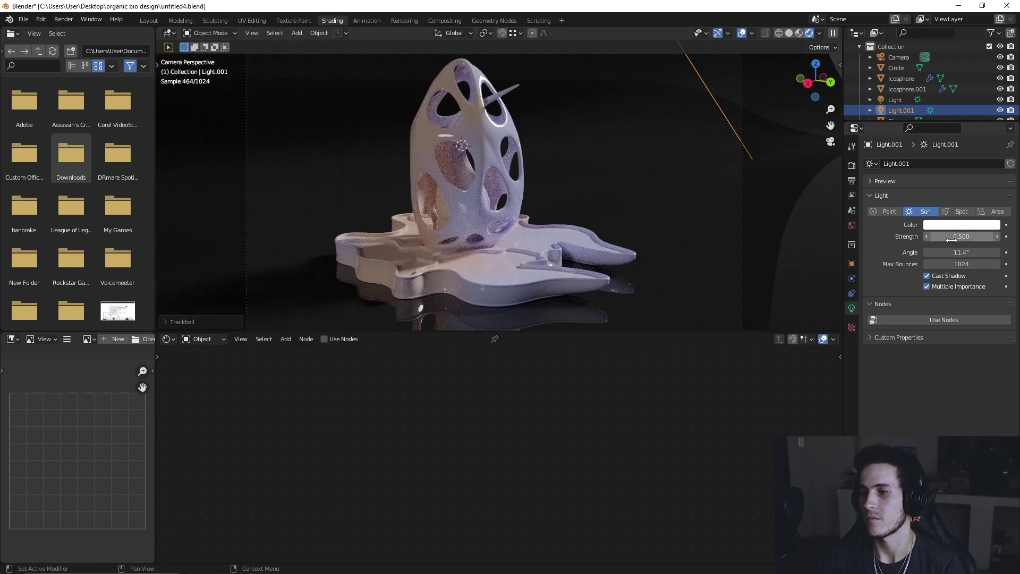
left_click(936, 240)
type("0.3")
key("Return")
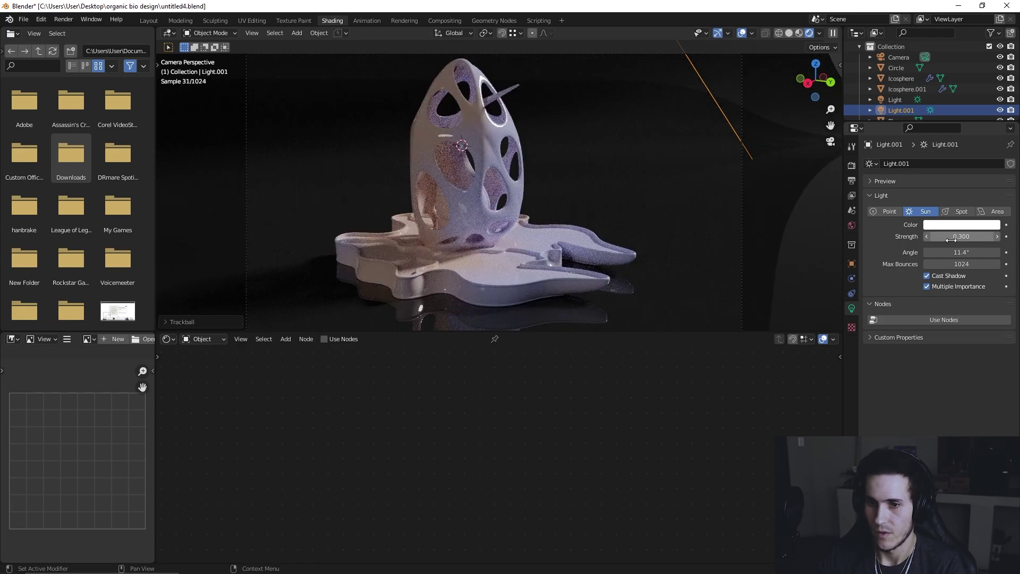
left_click(1000, 110)
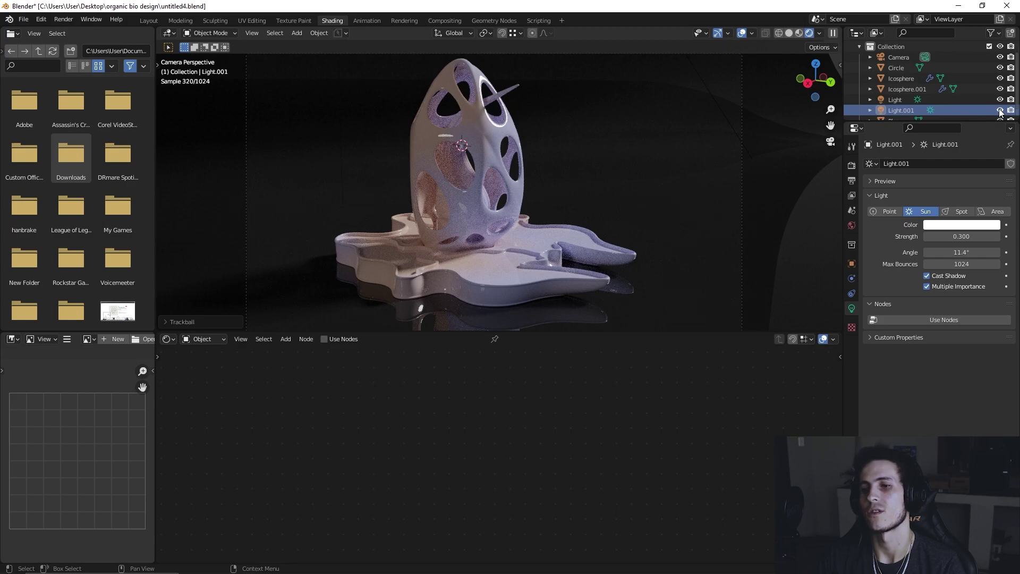
left_click(1000, 110)
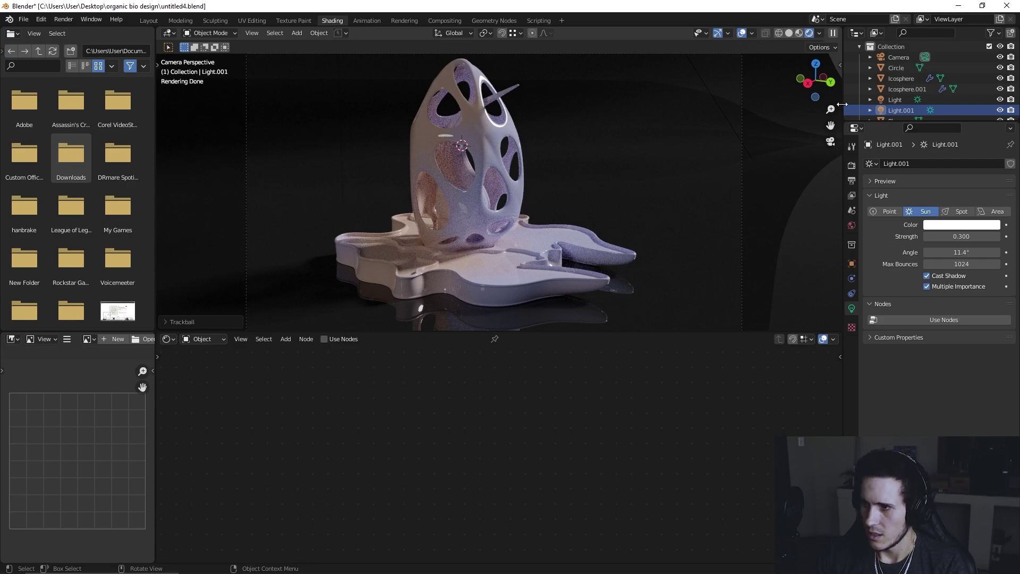
Step: Trackball-rotate the duplicated sun light by about 4 and -35.5 degrees to reposition its highlights on the sculpture and base
left_click(900, 109)
key("r")
key("r")
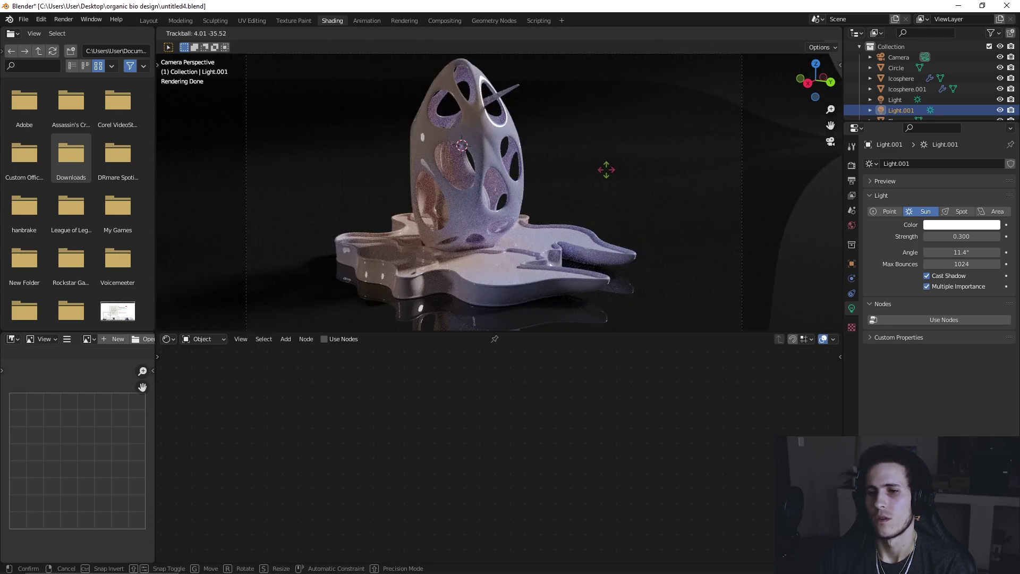
left_click(606, 170)
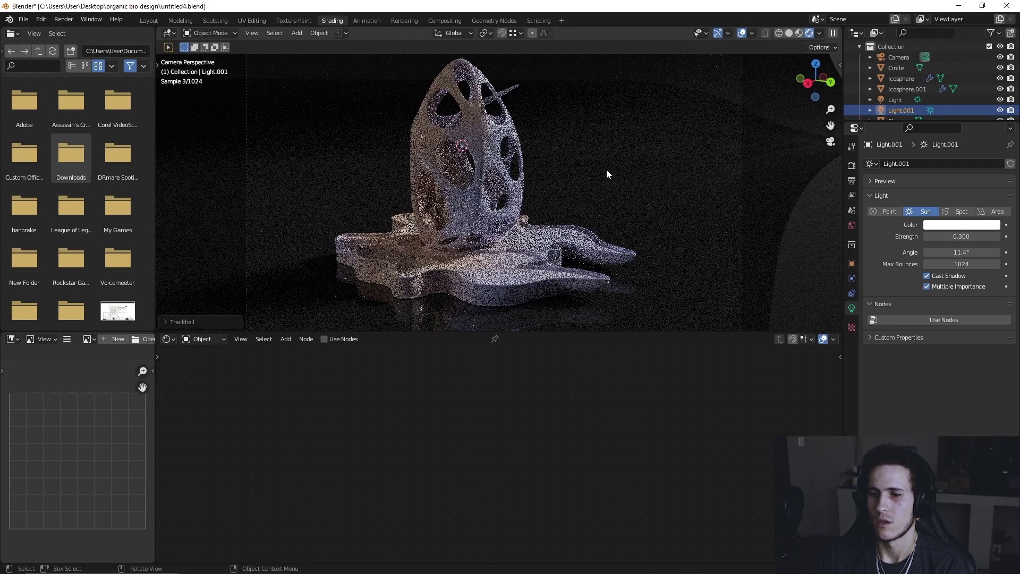
left_click(999, 111)
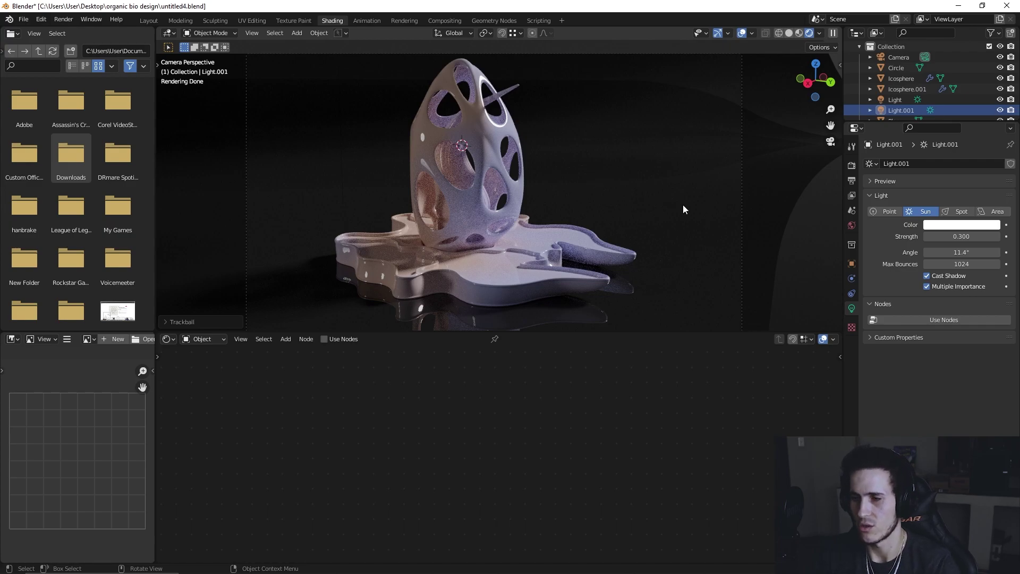
Step: Try trackball-rotating the main sun light to shift the highlights on the sculpture and its base
scroll(897, 93, "down", 1)
left_click(896, 88)
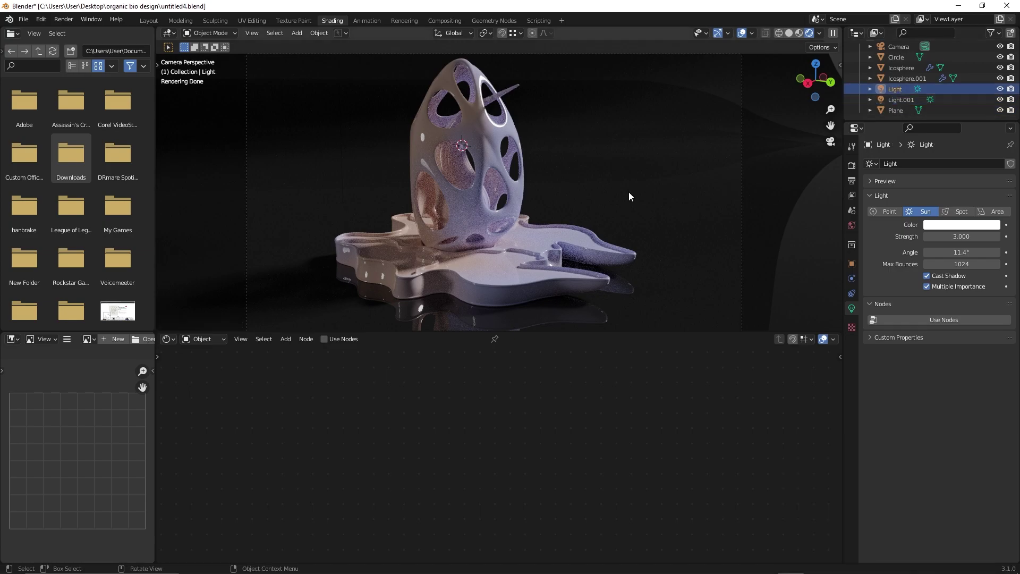
key("r")
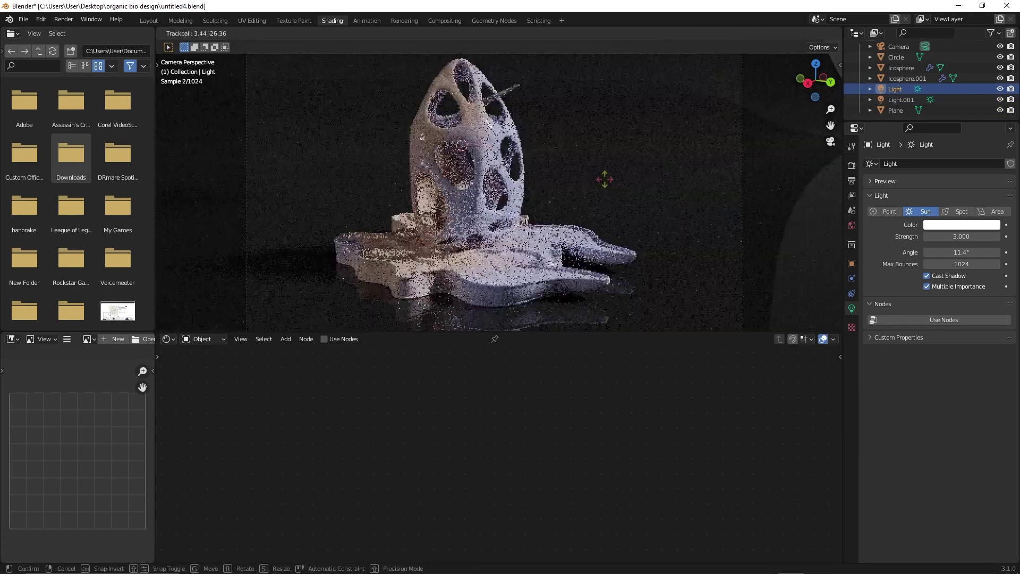
left_click(589, 177)
key("r")
key("r")
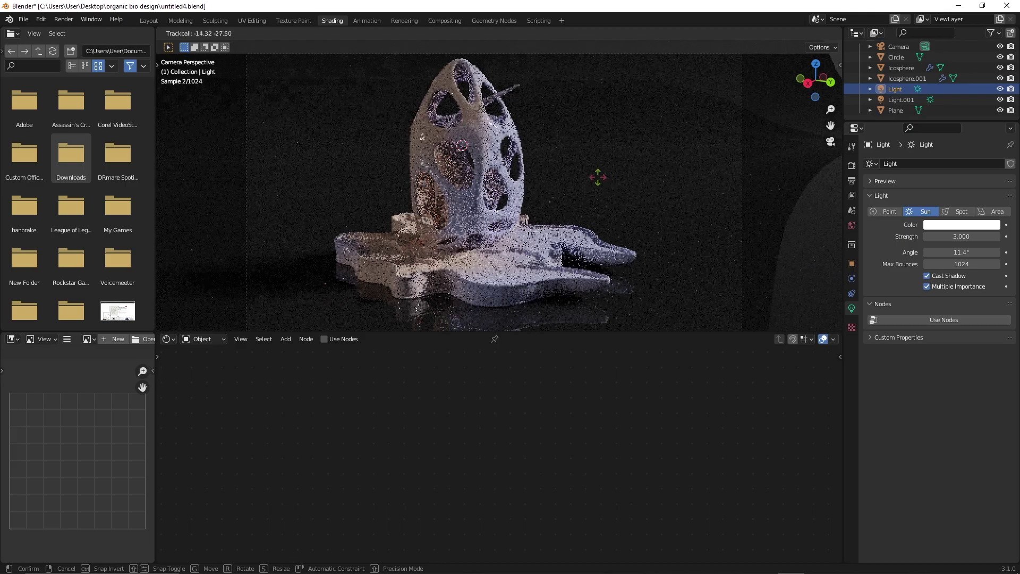
left_click(601, 149)
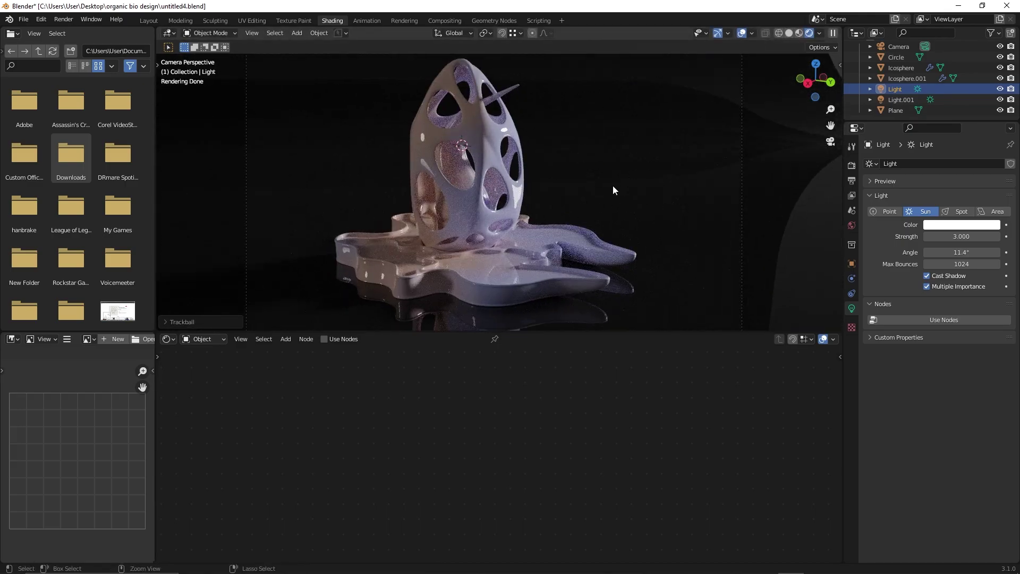
Step: Try a strength of 5 on the main sun light, then set it back to 3
left_click(953, 236)
type("5")
key("Return")
left_click(953, 235)
type("3")
key("Return")
Step: Select the perforated shell and hide the viewport overlays
left_click(486, 144)
key("shift+alt+z")
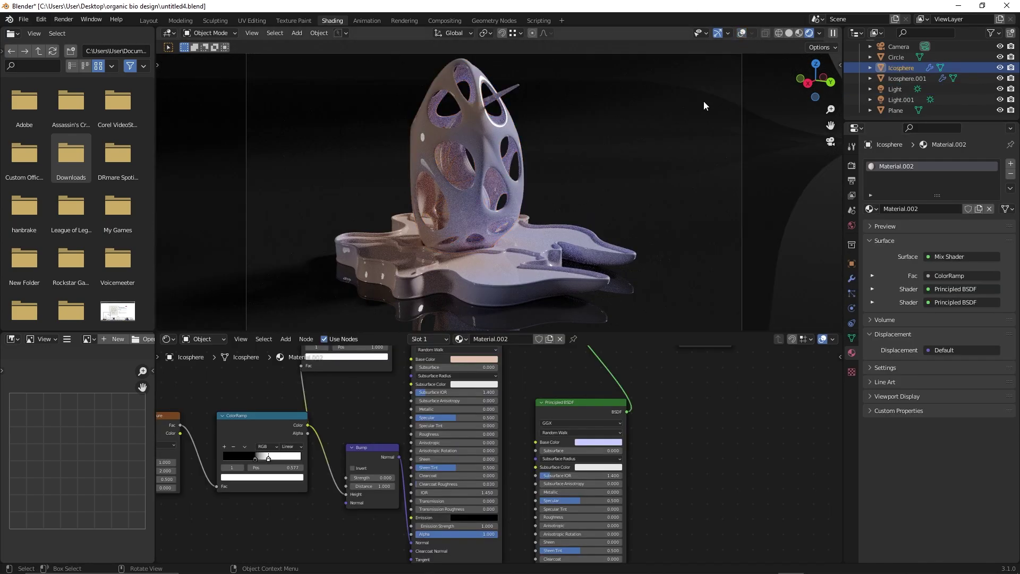
Step: Try a pale teal Base Color on the shell material's peach Principled BSDF, then undo the colour change
scroll(529, 416, "up", 4)
middle_click_drag(518, 402, 546, 471)
left_click(489, 408)
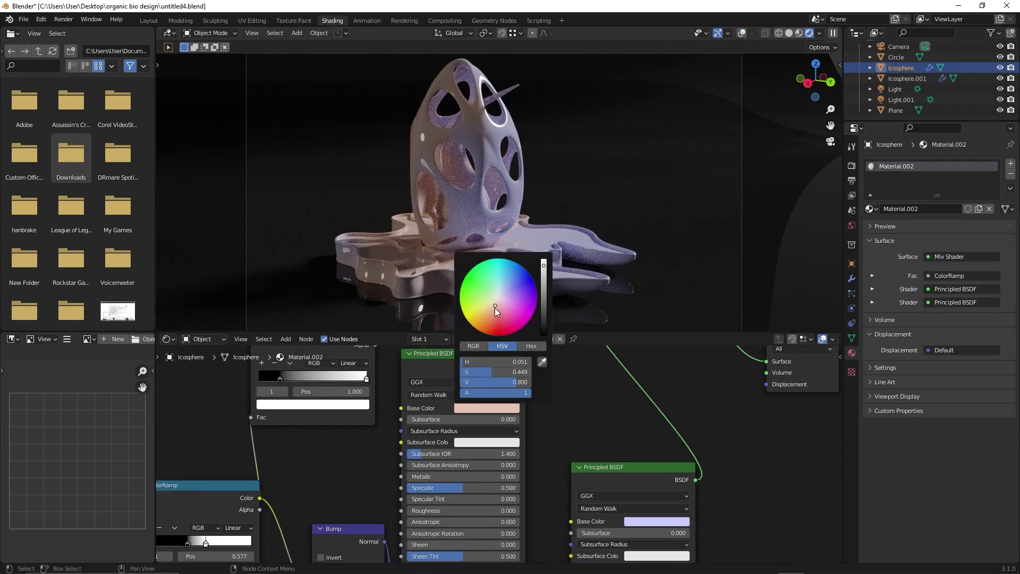
mouse_move(495, 307)
left_mouse_down()
mouse_move(472, 287)
mouse_move(488, 313)
mouse_move(501, 308)
mouse_move(494, 289)
left_mouse_up()
left_click(487, 408)
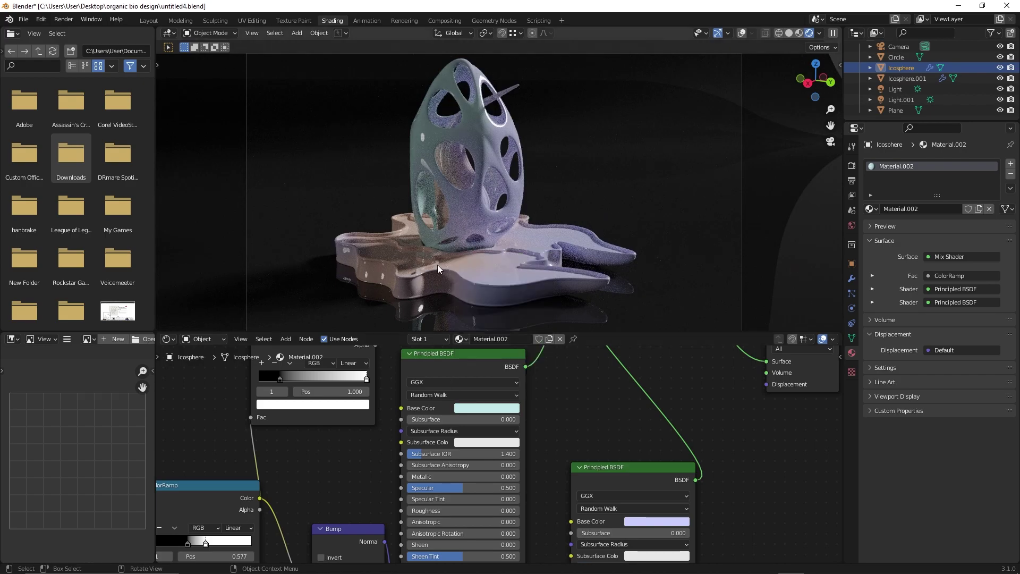
scroll(452, 395, "down", 3)
scroll(470, 399, "up", 3)
key("ctrl+z")
key("ctrl+z")
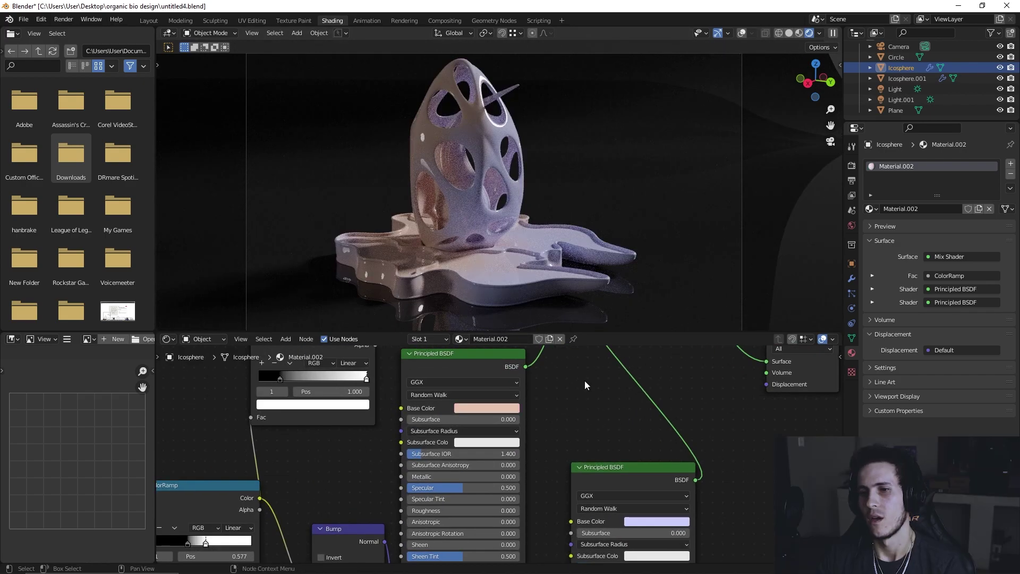
Step: Try a different X rotation in the shell material's Mapping node, then undo it
scroll(585, 381, "down", 1)
middle_click_drag(584, 381, 829, 325)
scroll(478, 472, "up", 3)
middle_click_drag(346, 473, 468, 499)
left_click_drag(457, 480, 470, 480)
key("ctrl+z")
Step: Look at the sculpture in material preview from another angle, then return to the rendered camera view
left_click(801, 32)
mouse_move(564, 210)
middle_mouse_down()
mouse_move(550, 219)
mouse_move(591, 234)
mouse_move(531, 225)
middle_mouse_up()
key("KP_0")
left_click(823, 33)
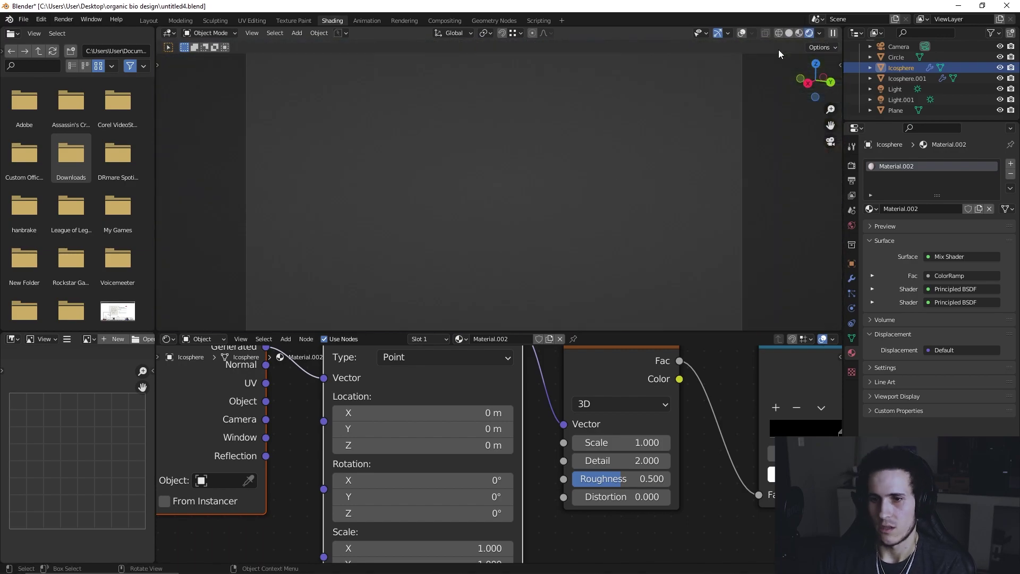
Step: Try another rotation value in the noise texture's Mapping node and undo the change
scroll(499, 449, "down", 2)
scroll(391, 415, "up", 2)
middle_click_drag(470, 488, 482, 426)
left_click_drag(481, 427, 531, 440)
key("ctrl+z")
Step: Change the shell material's lavender Principled BSDF Base Color to a pale cyan with hue about 0.513, value 1 and softened saturation
scroll(585, 441, "down", 2)
middle_click_drag(786, 355, 380, 432)
middle_click_drag(633, 444, 559, 379)
scroll(598, 458, "up", 1)
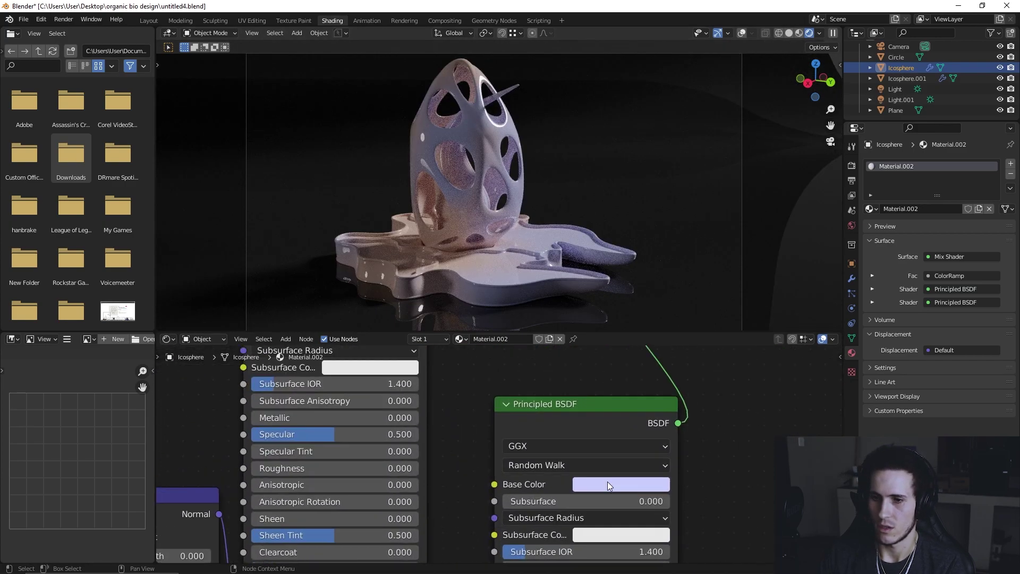
left_click(608, 482)
left_click_drag(647, 313, 639, 304)
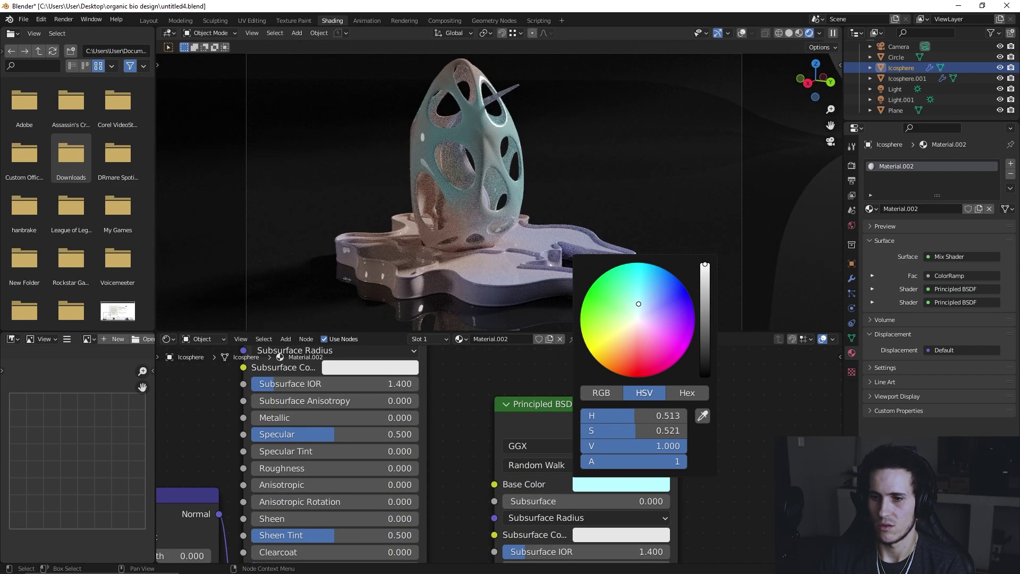
left_click_drag(630, 430, 611, 430)
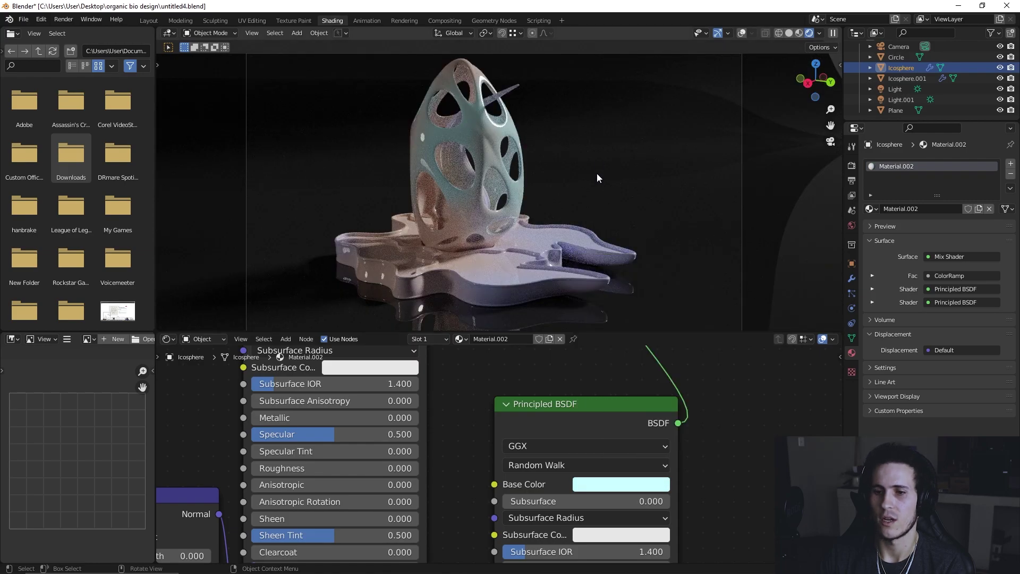
key("KP_0")
scroll(590, 182, "up", 2)
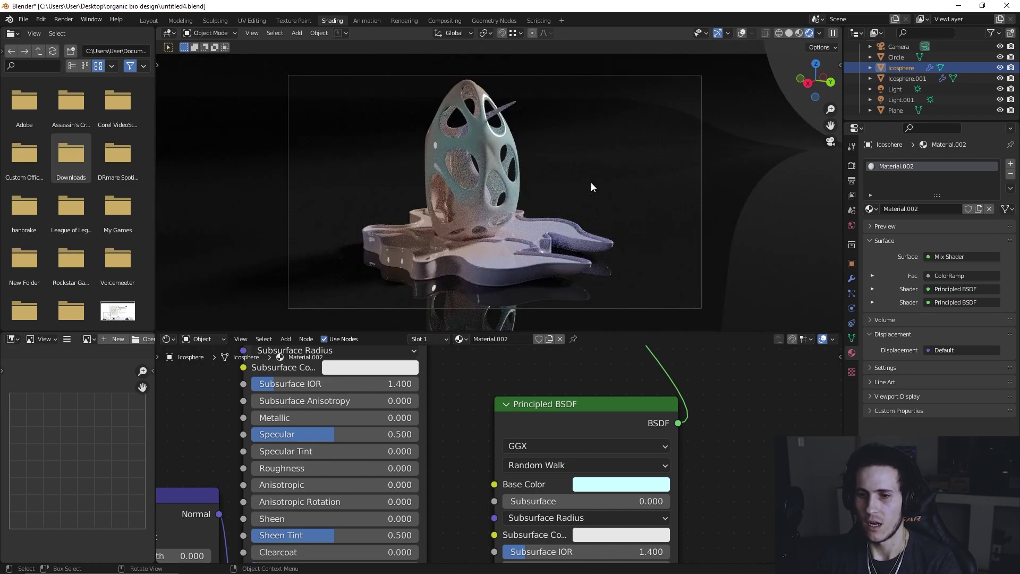
scroll(592, 186, "up", 2)
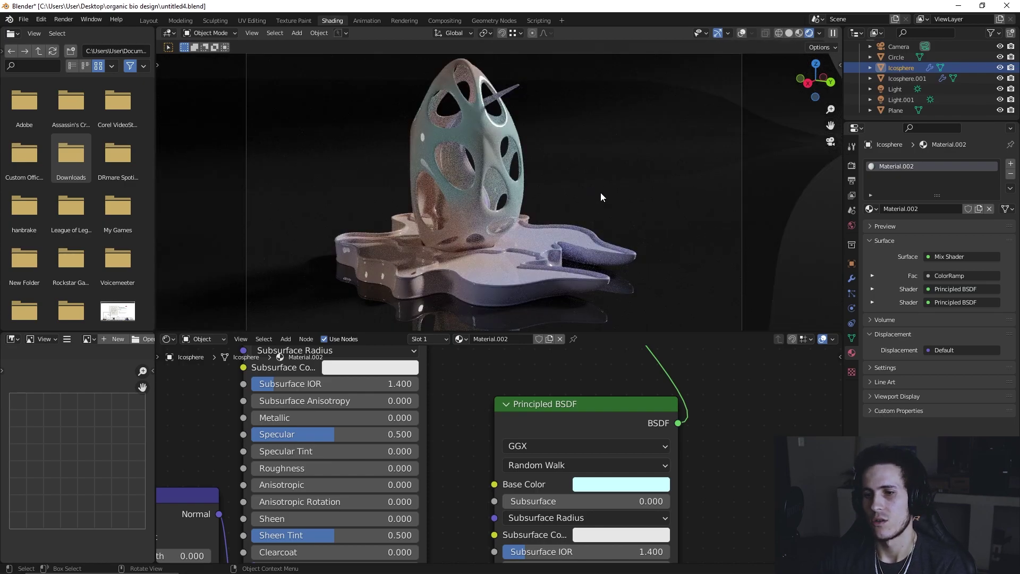
scroll(601, 192, "down", 2)
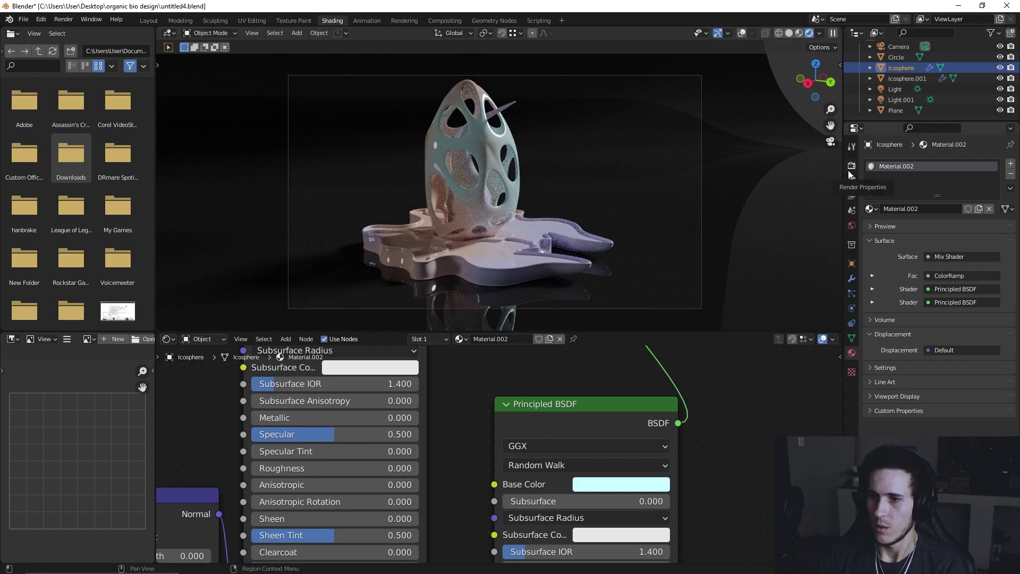
Step: Try rotating the curved backdrop plane about the global Z axis
left_click(740, 206)
key("r")
key("z")
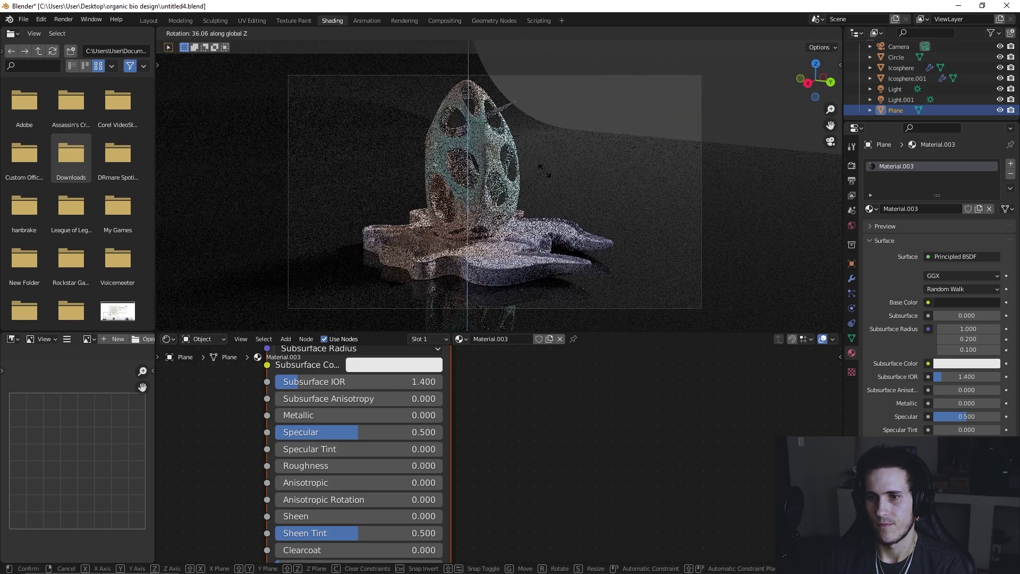
left_click(607, 197)
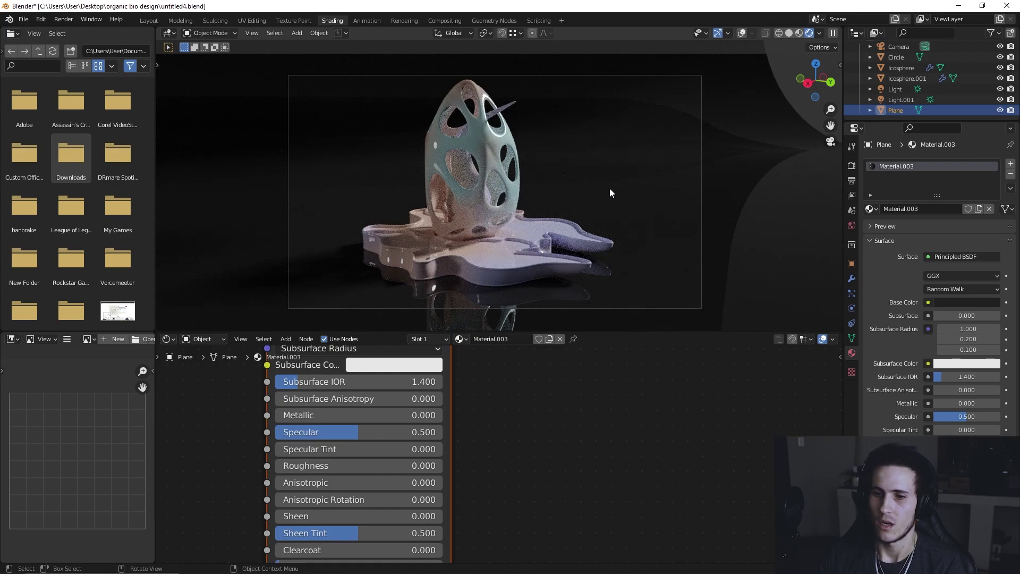
Step: Set the Cycles render tile size to 1024 in the performance memory settings
left_click(852, 165)
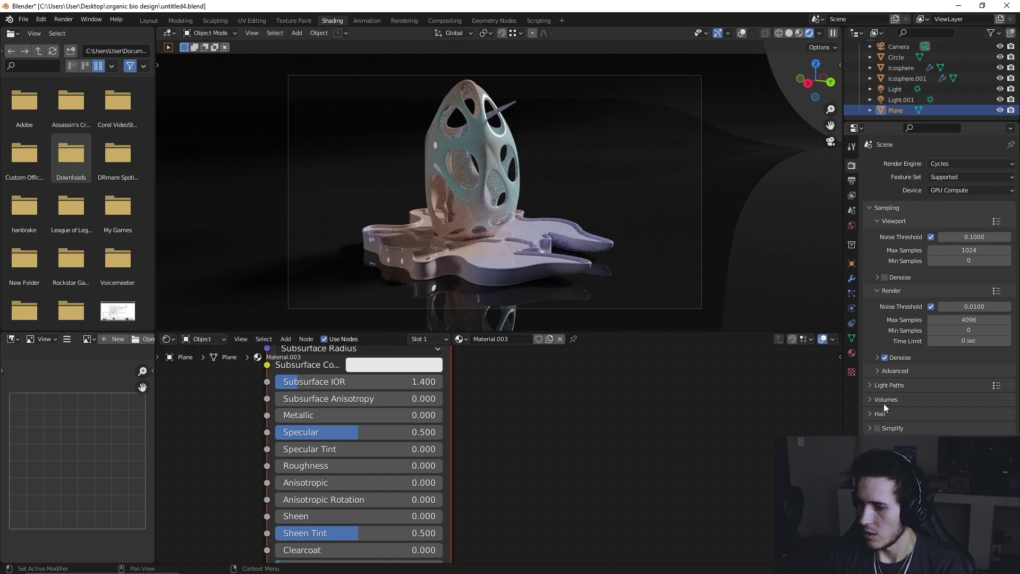
left_click(876, 470)
scroll(924, 469, "down", 4)
left_click(951, 472)
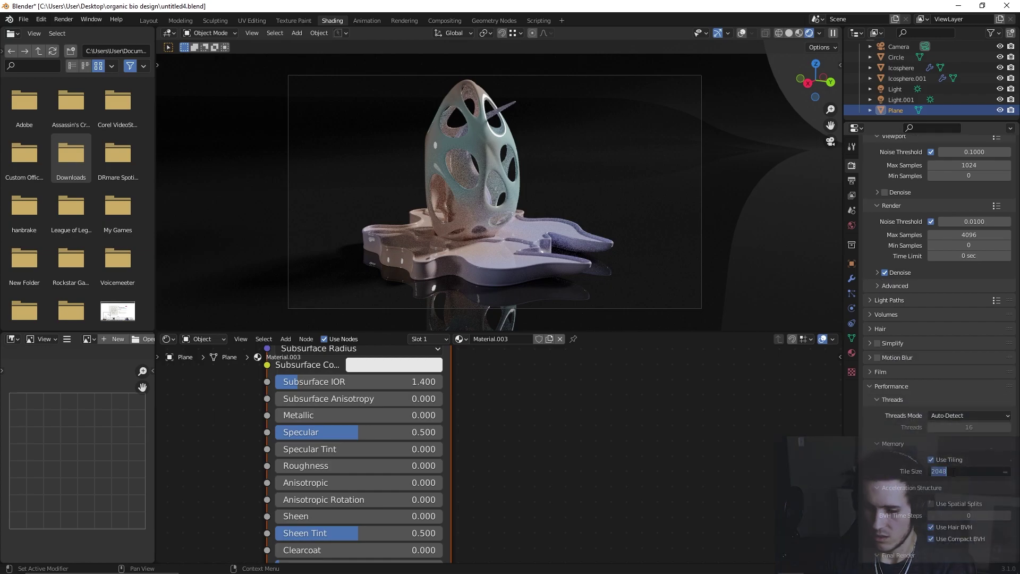
type("1024")
key("Return")
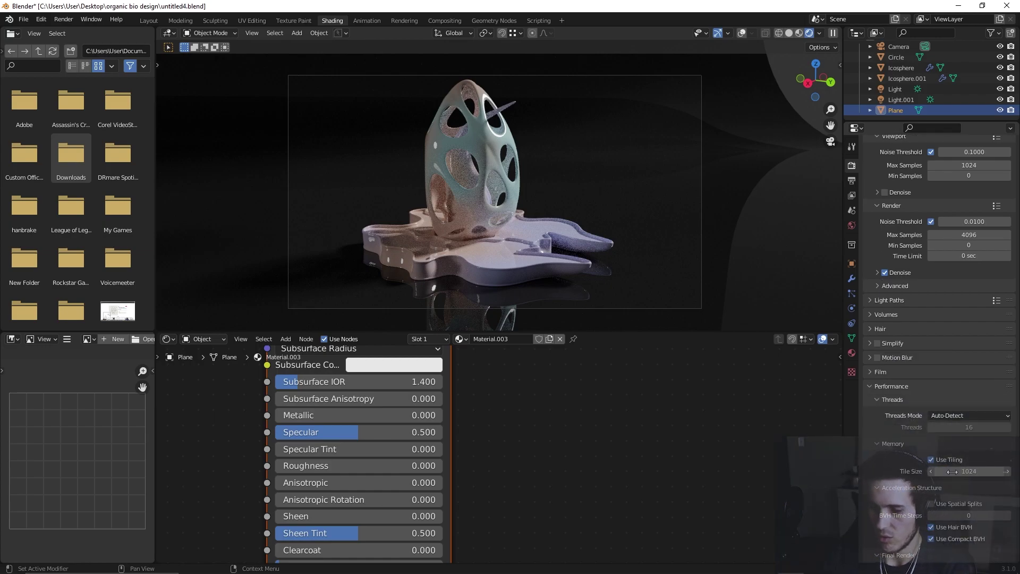
Step: Set the final render's Max Samples to 2000
scroll(956, 288, "up", 2)
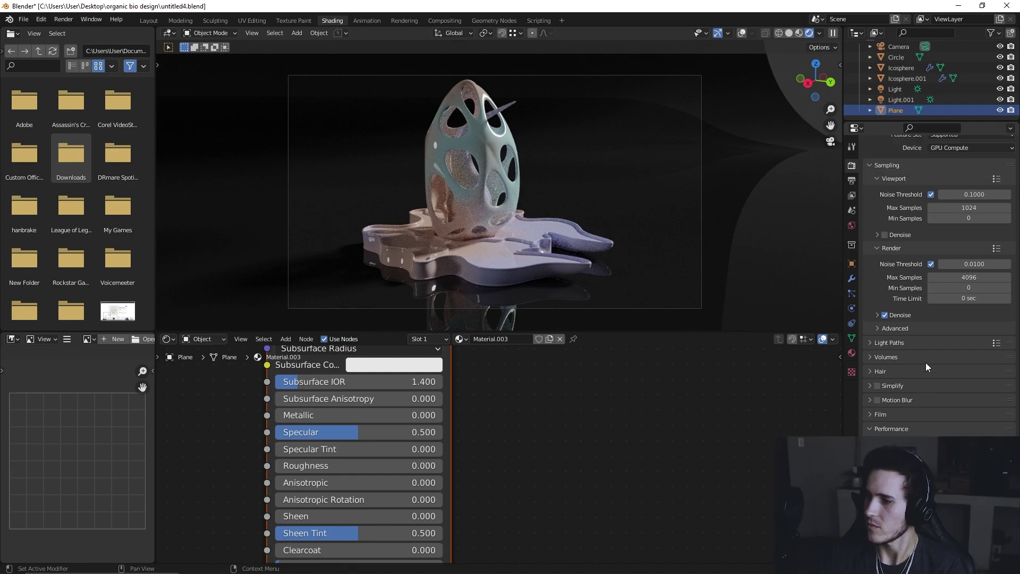
left_click(960, 277)
type("2")
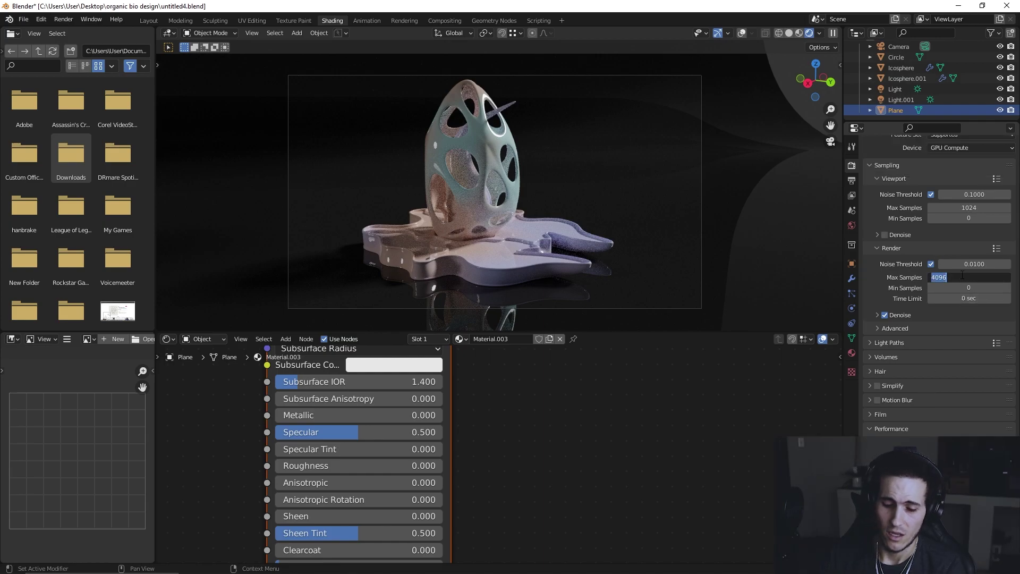
type("000")
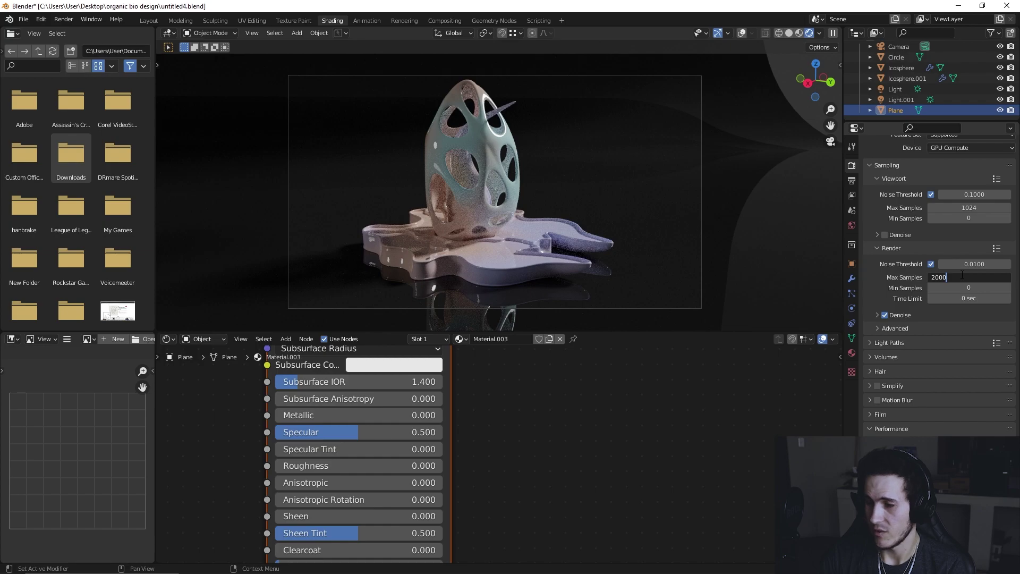
key("Return")
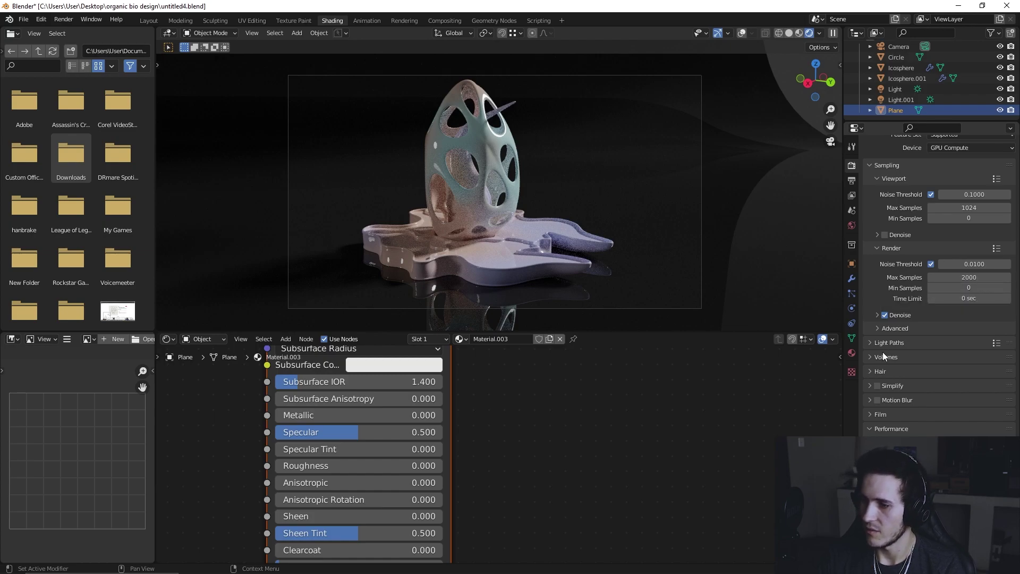
Step: Set the final render's denoiser to OptiX
left_click(876, 316)
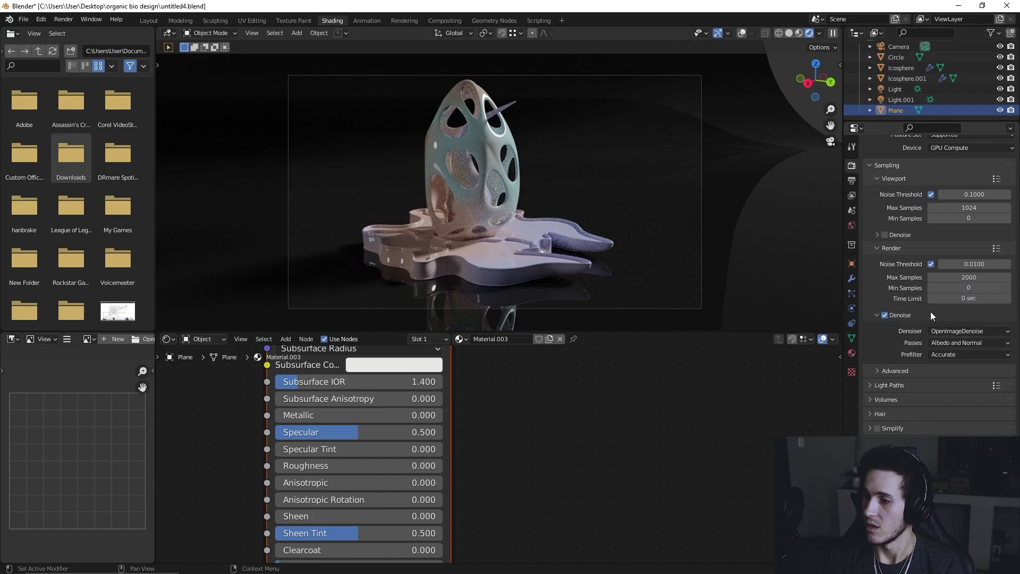
left_click(955, 329)
left_click(946, 342)
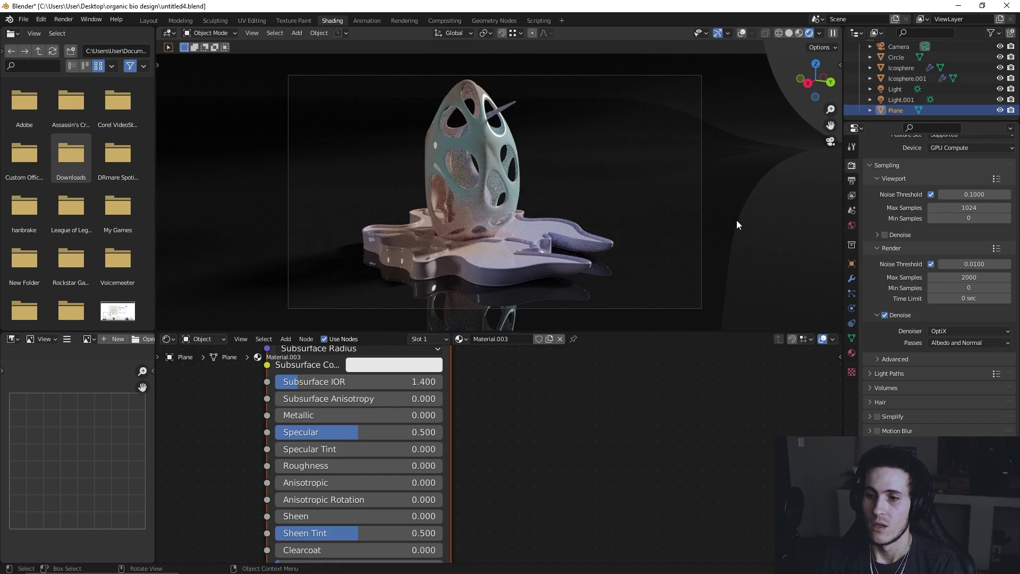
Step: Check the output format settings, render the camera view as a still image and inspect the result
left_click(851, 181)
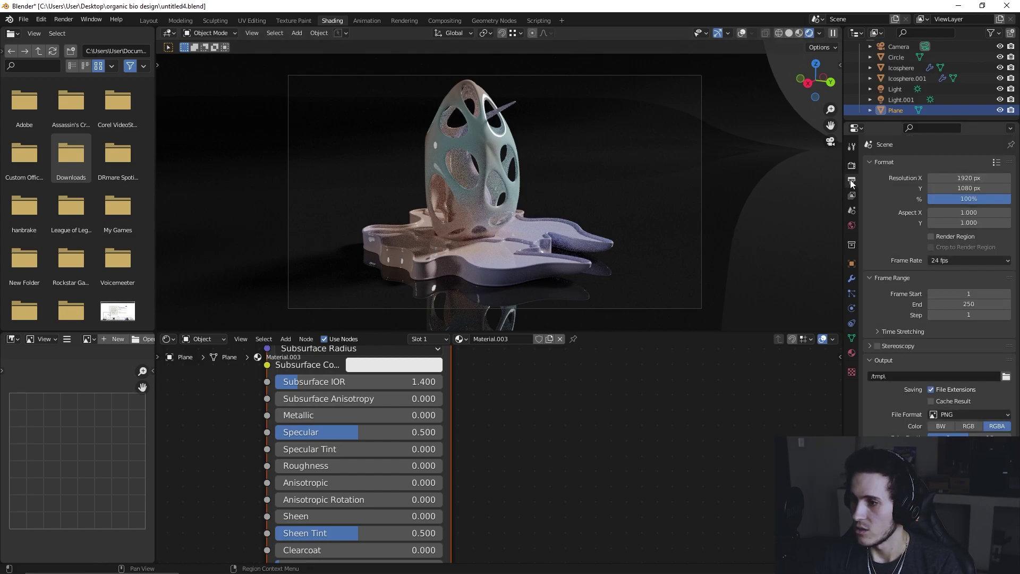
left_click(851, 165)
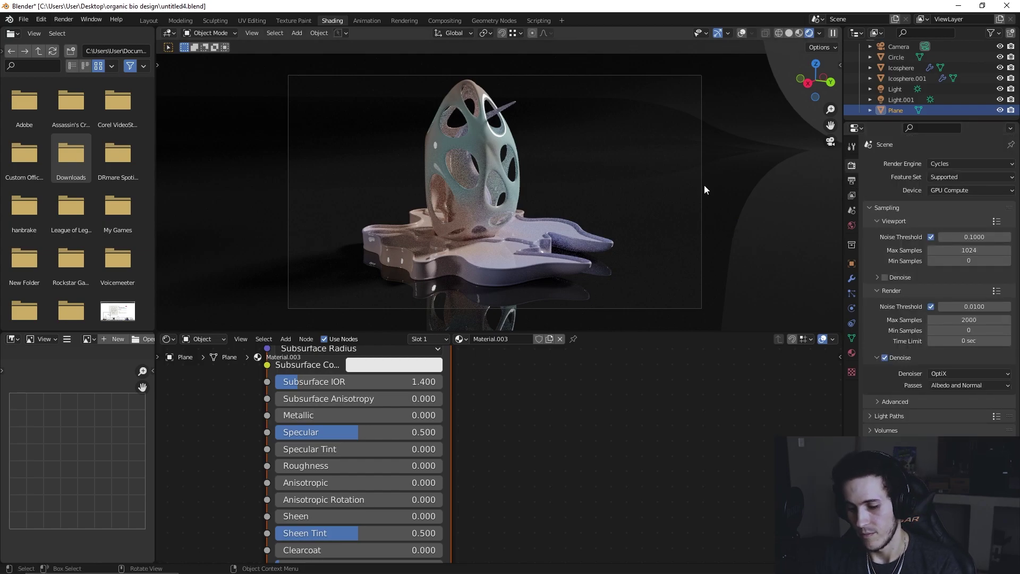
key("F12")
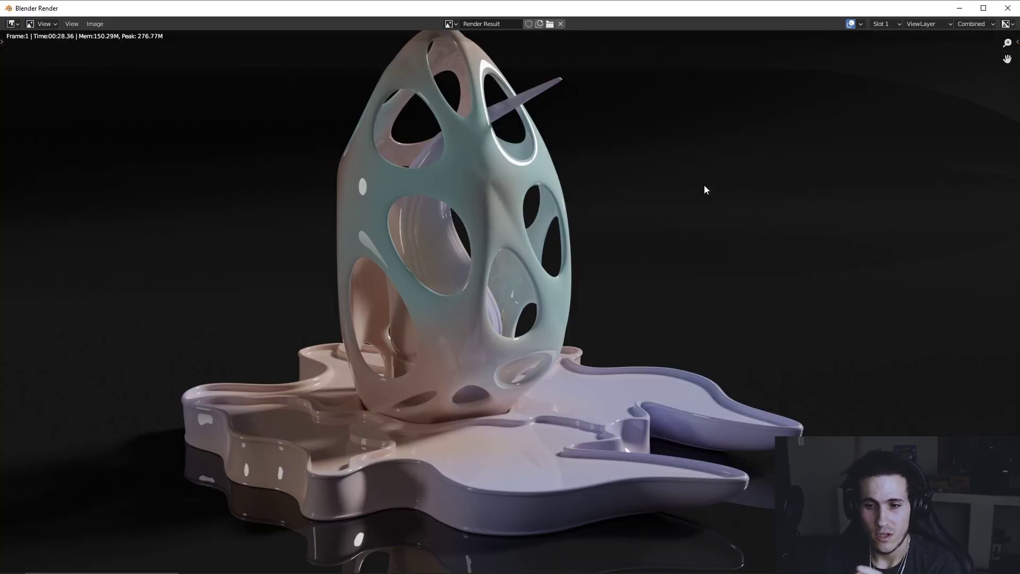
scroll(701, 186, "down", 1)
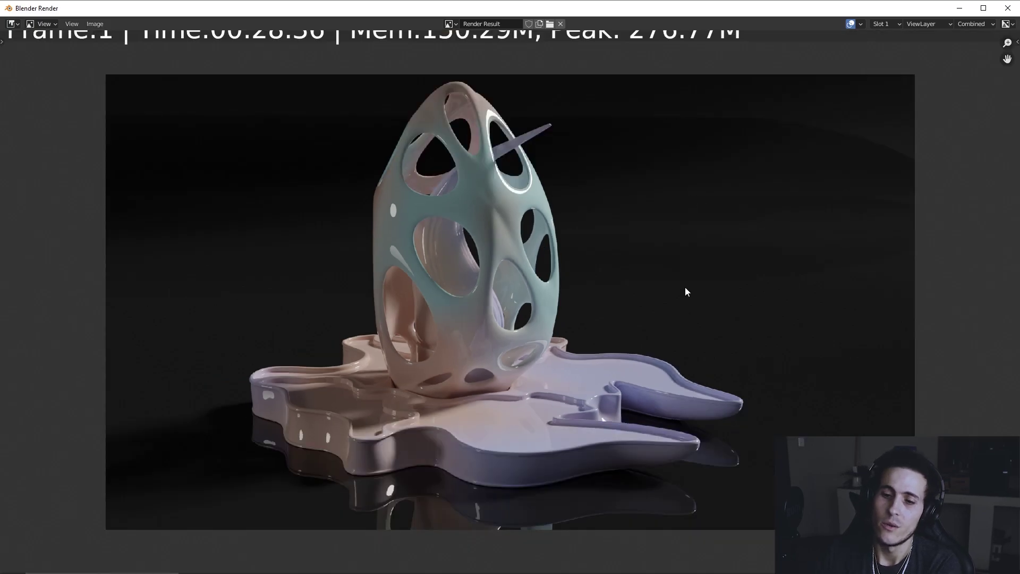
scroll(672, 296, "up", 2)
scroll(672, 296, "down", 2)
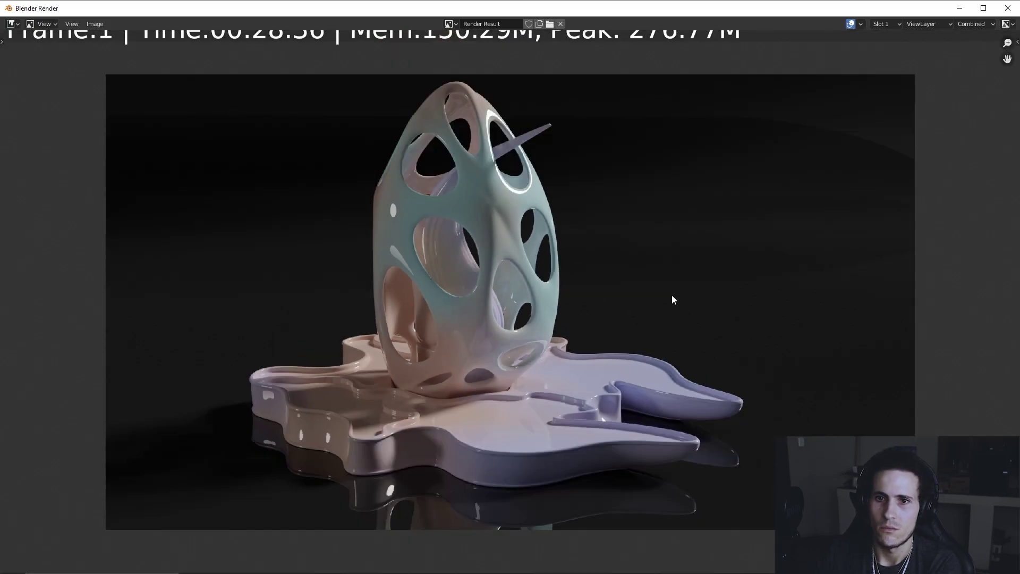
scroll(672, 296, "up", 1)
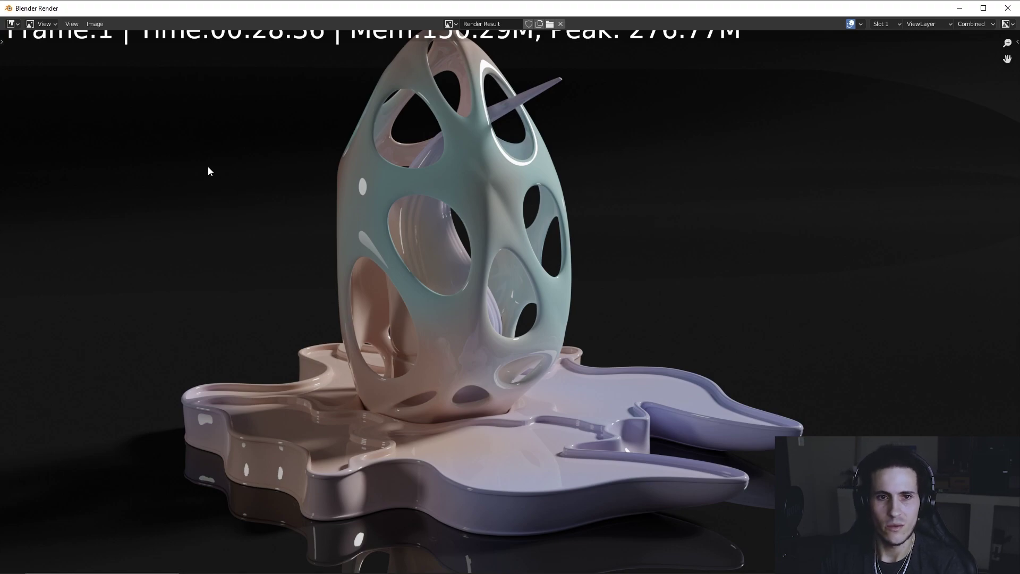
Step: Save the rendered image as untitled.tif in the organic bio design folder, using TIFF format, 16-bit colour depth and no compression
left_click(97, 24)
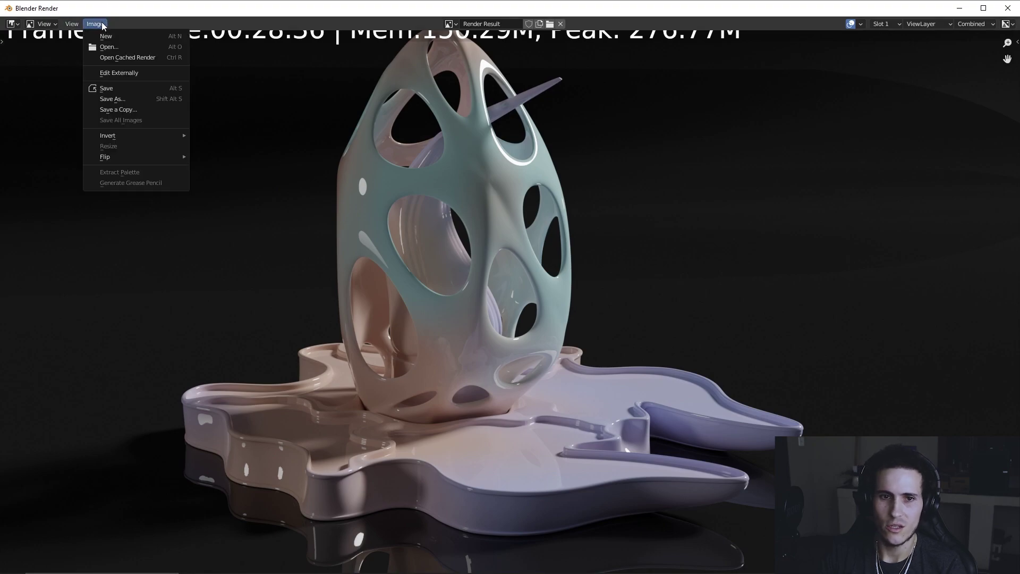
left_click(111, 98)
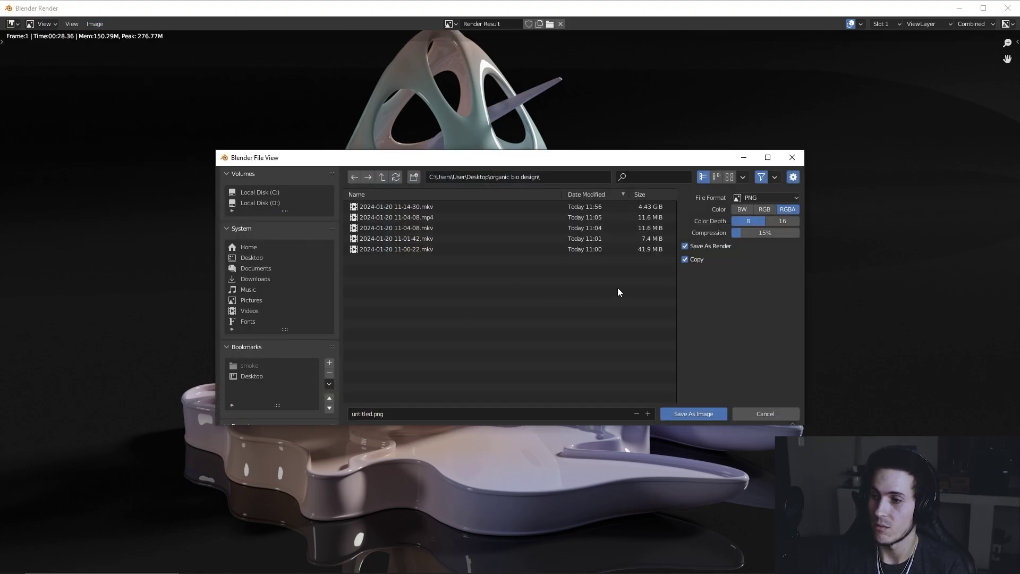
left_click(770, 199)
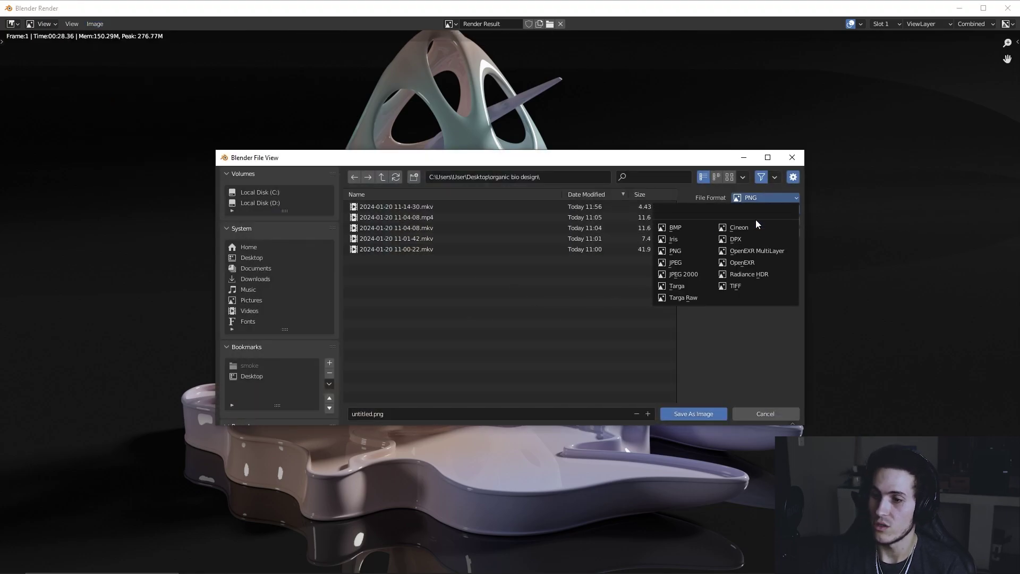
left_click(746, 287)
left_click(781, 221)
left_click(776, 232)
left_click(763, 242)
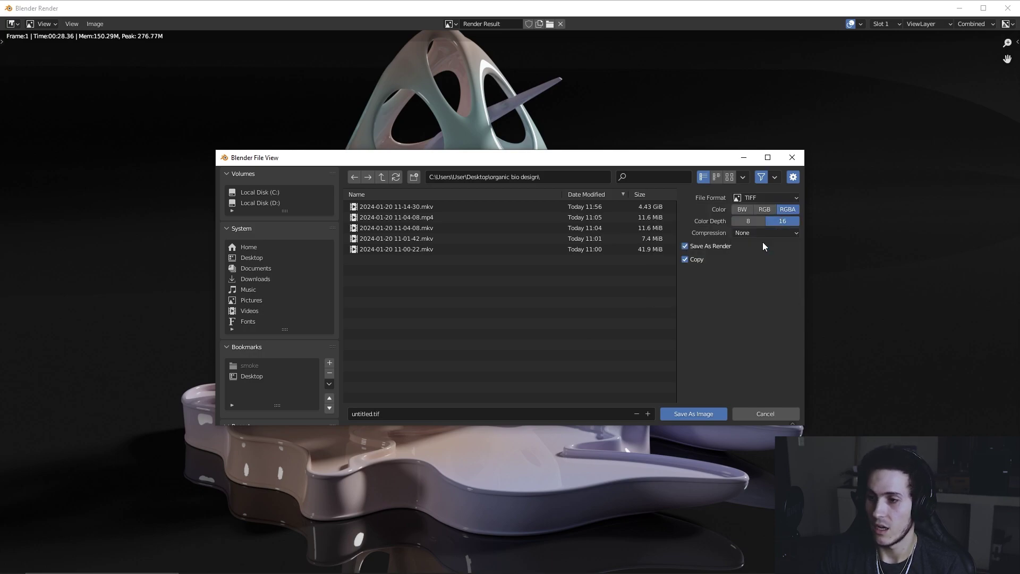
left_click(685, 412)
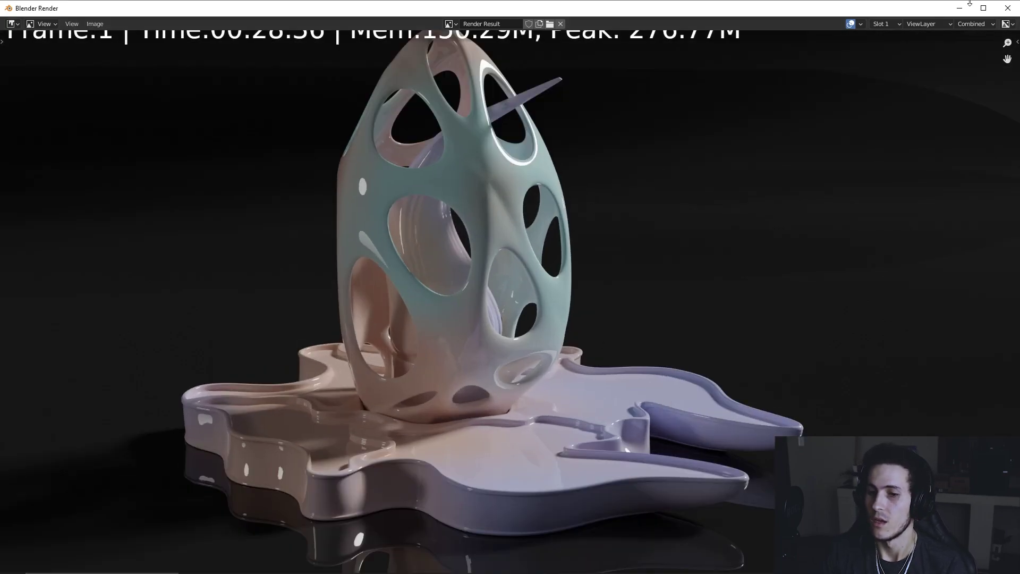
Step: Minimise the render window, save the Blender project and close Blender
left_click(959, 8)
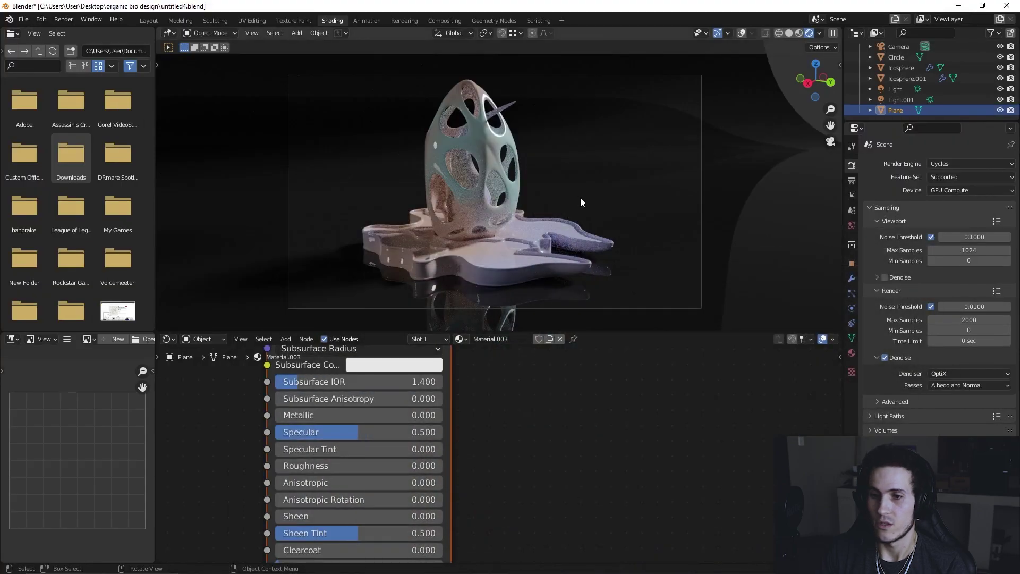
left_click(23, 19)
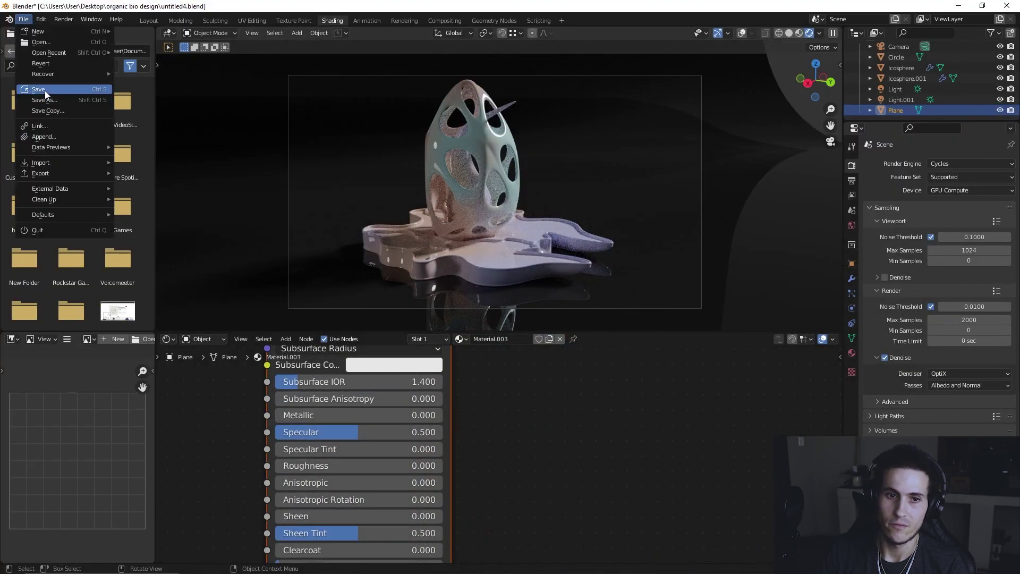
left_click(84, 96)
left_click(1007, 6)
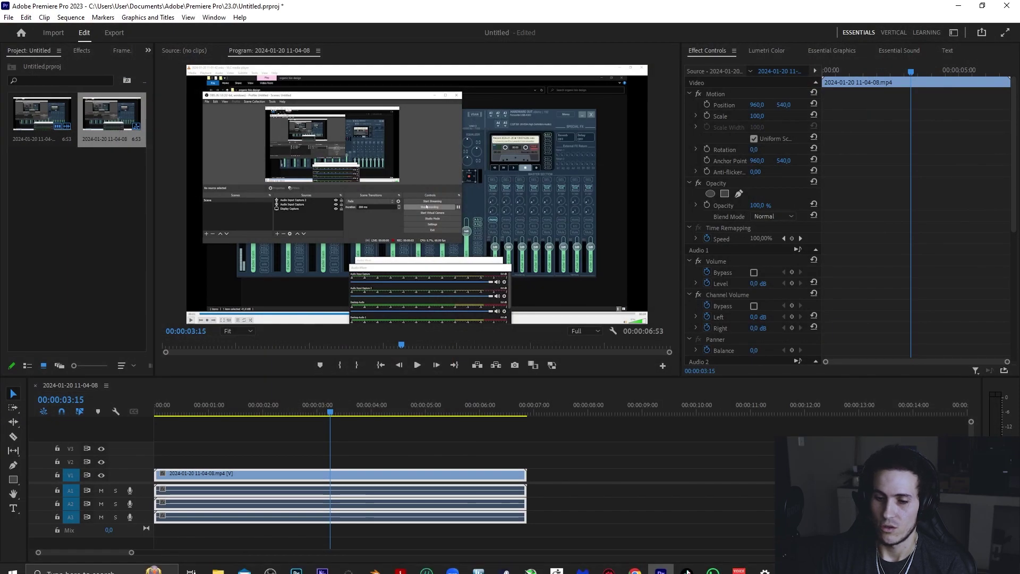
Step: Start Photoshop, dismiss the Creative Cloud repair dialog and bring up the organic bio design folder
left_click(297, 565)
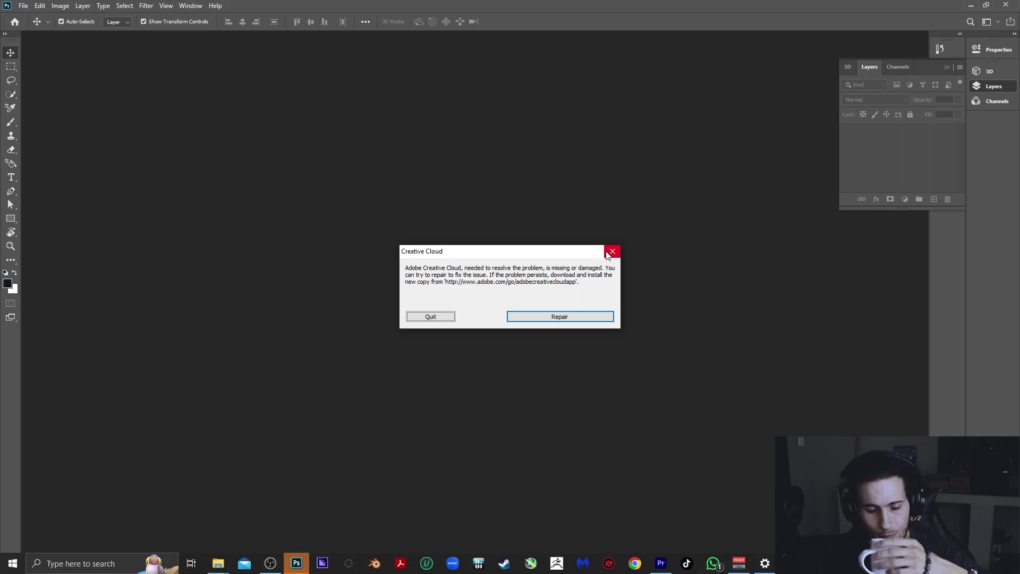
left_click(608, 254)
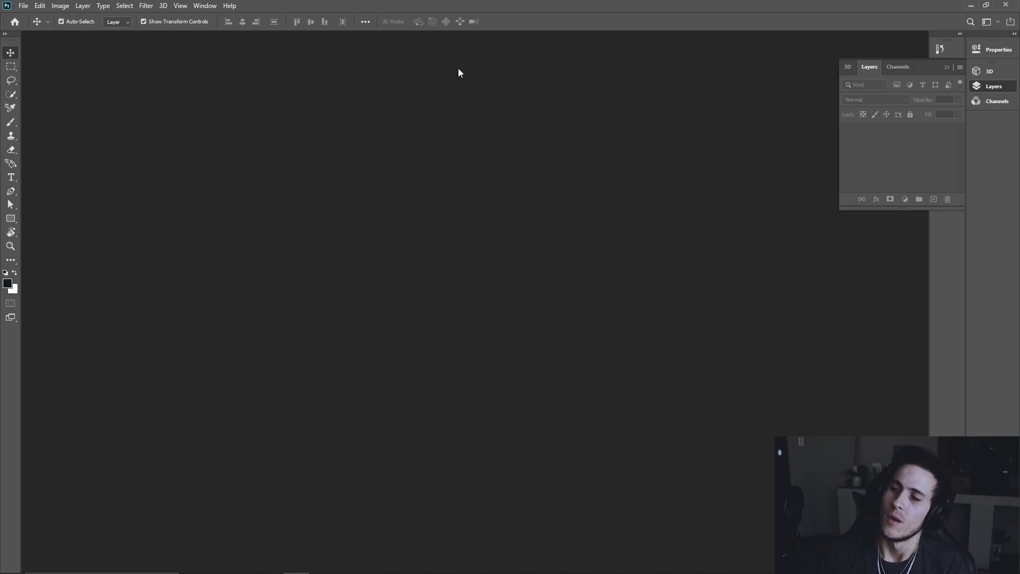
mouse_move(218, 563)
mouse_move(178, 521)
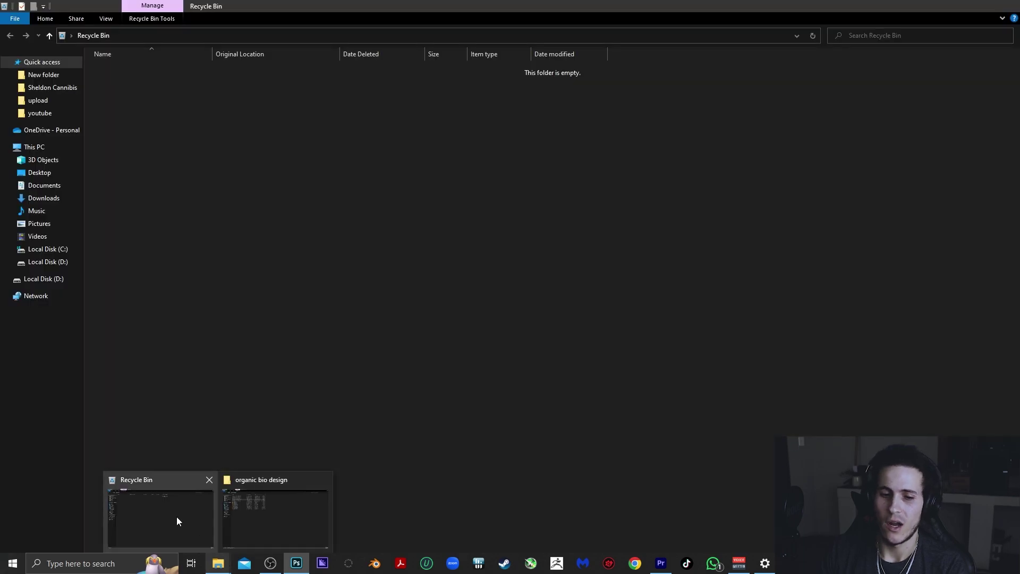
left_click(244, 514)
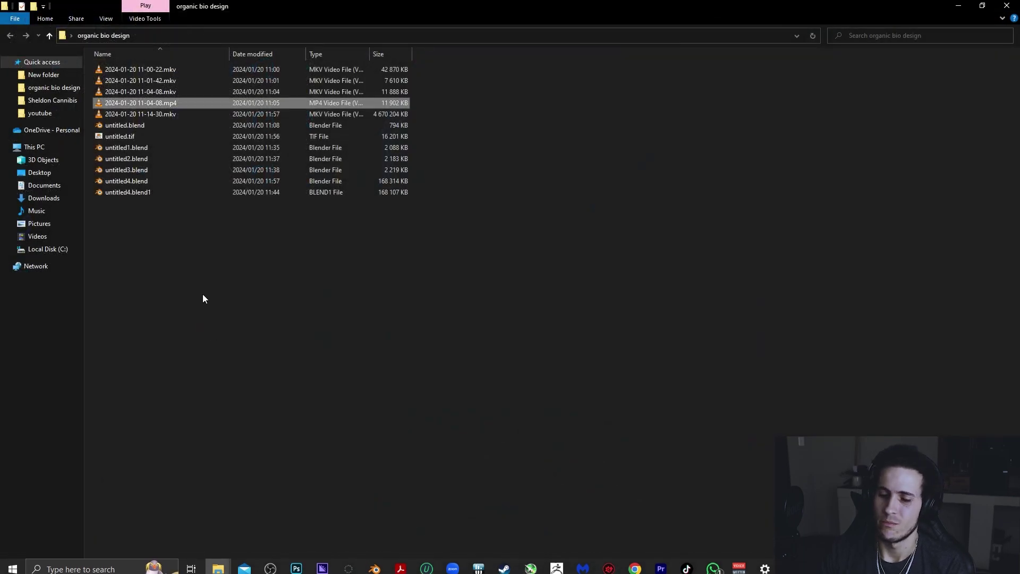
Step: Place a reduced Photoshop window over the folder, open untitled.tif in it from there, and maximise the window with the image fitted
mouse_move(297, 564)
left_click(305, 516)
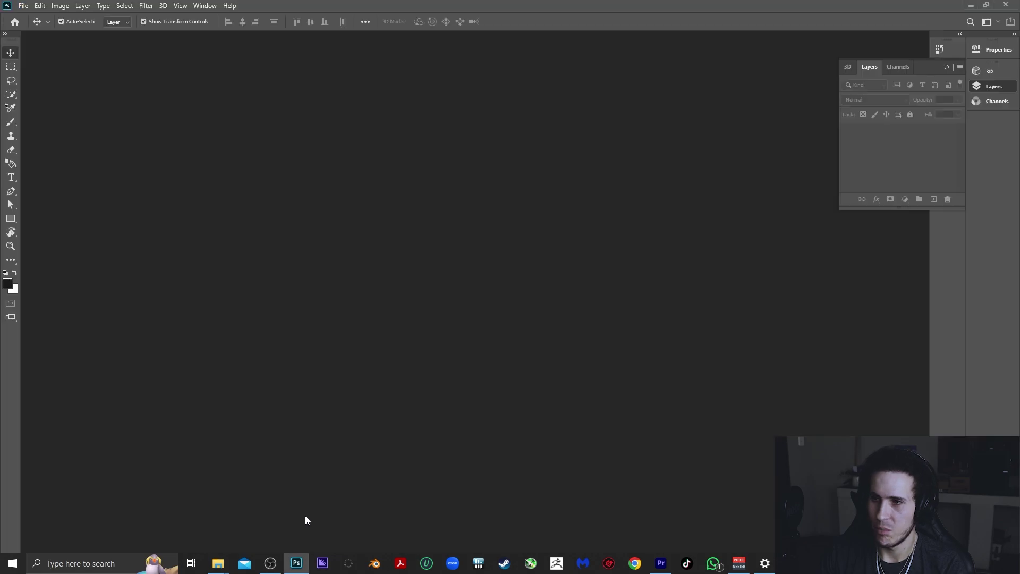
left_click(986, 6)
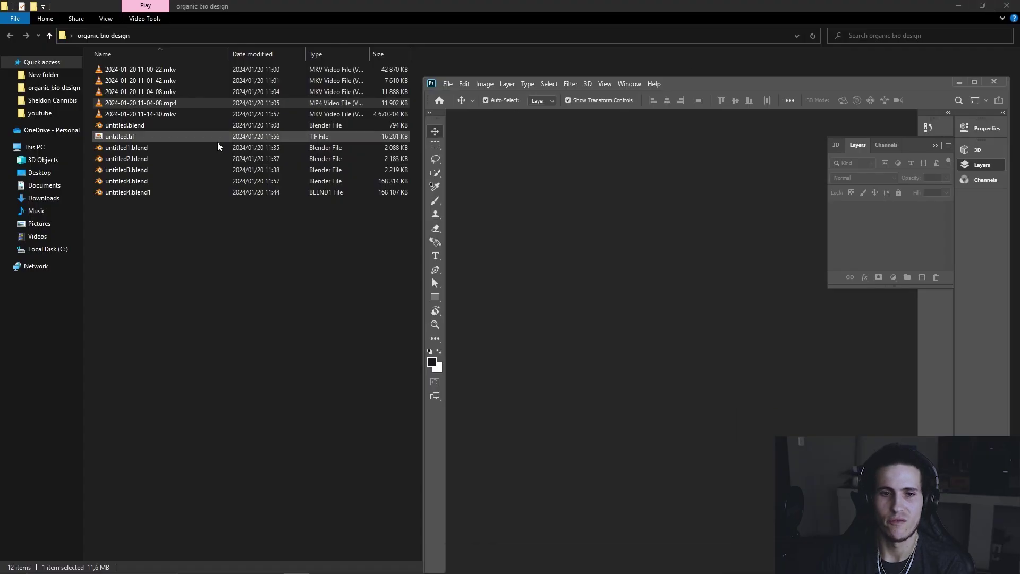
left_click_drag(145, 140, 534, 178)
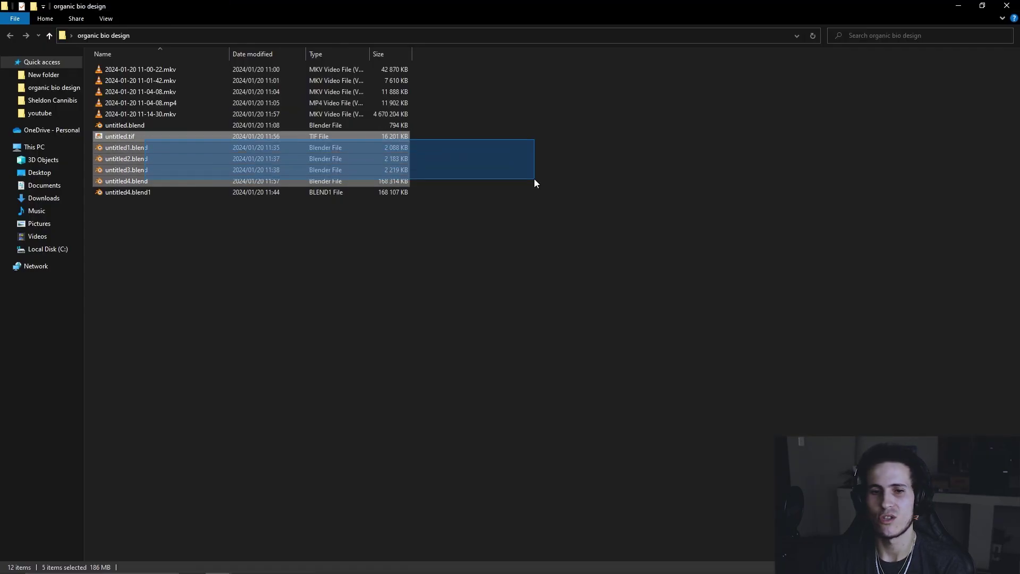
left_click(485, 257)
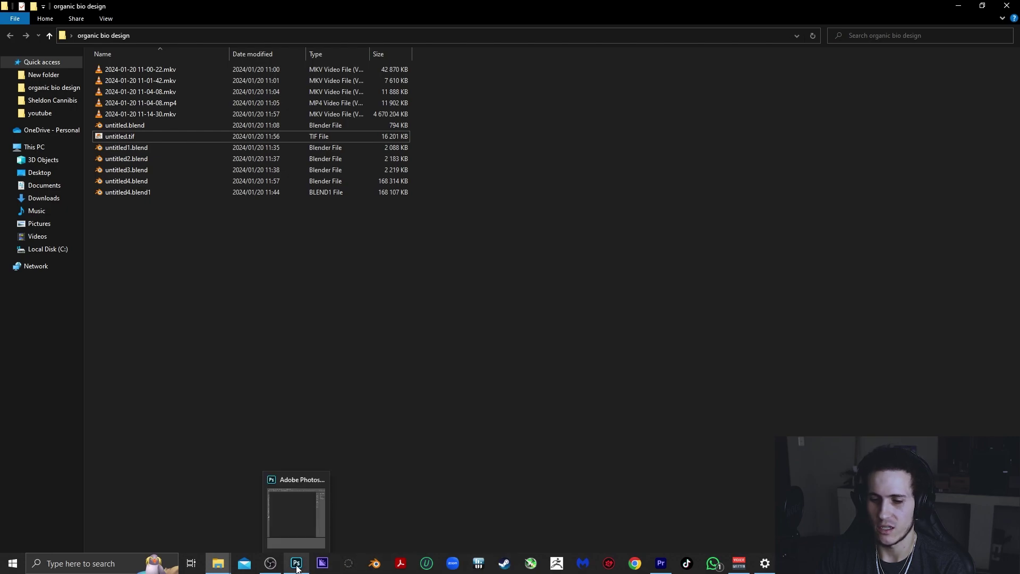
mouse_move(732, 567)
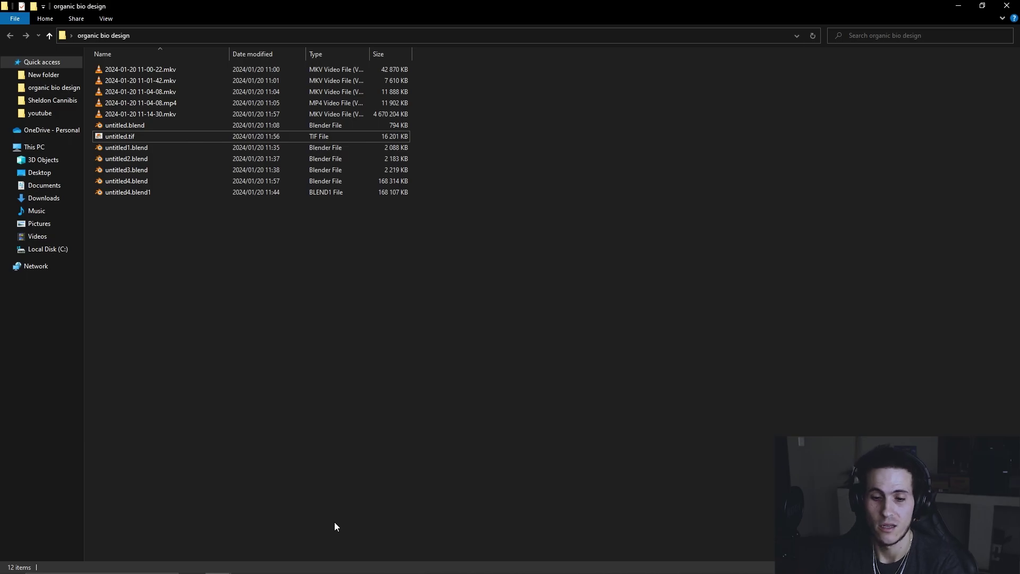
mouse_move(313, 573)
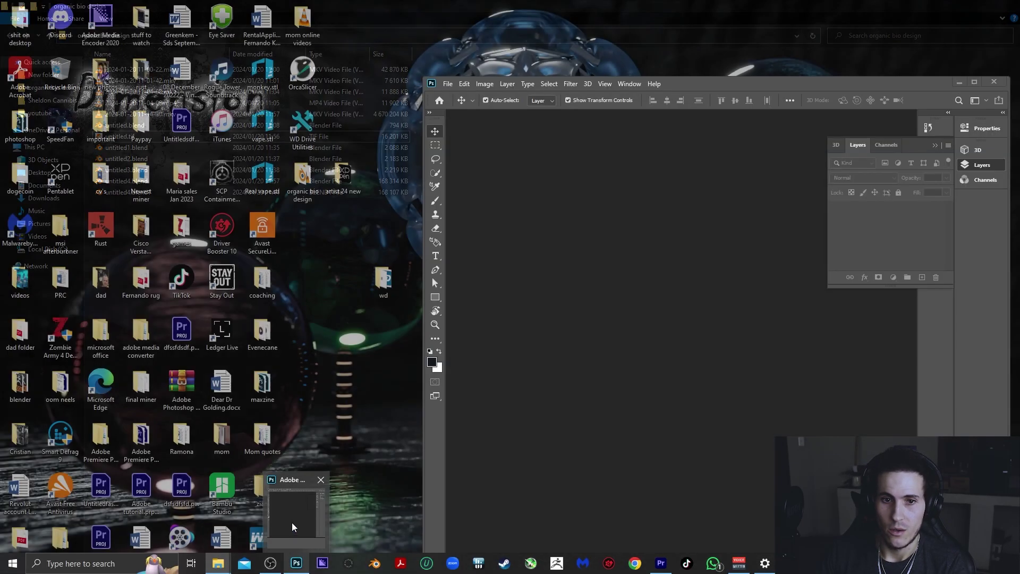
left_click(292, 522)
left_click_drag(128, 137, 534, 230)
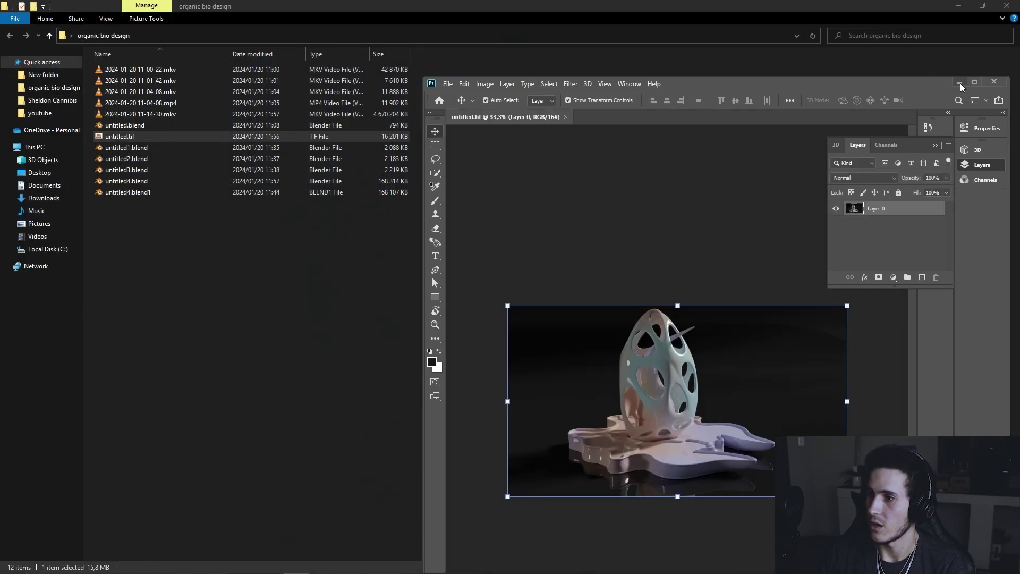
left_click(974, 82)
left_click(699, 237)
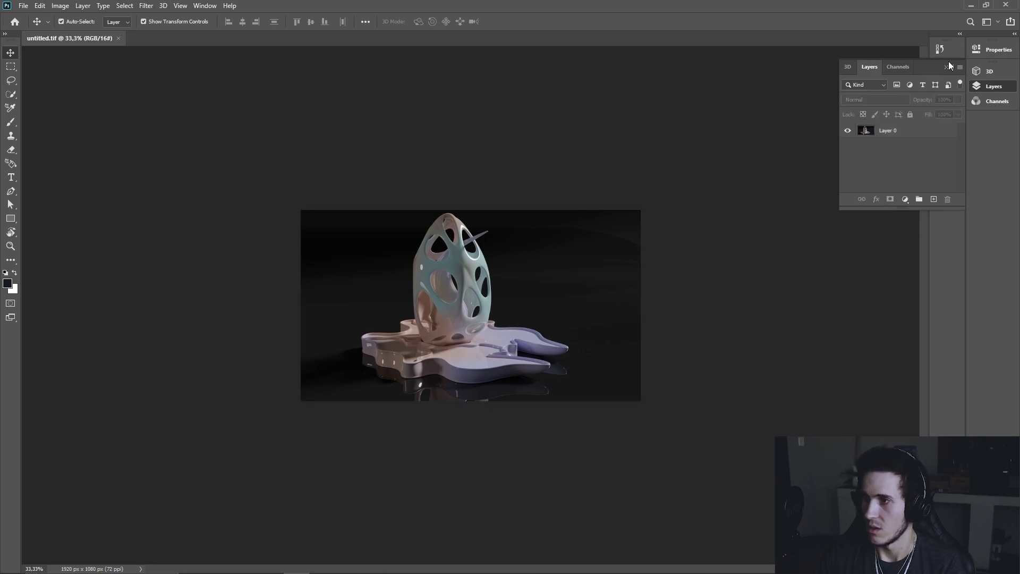
key("ctrl+0")
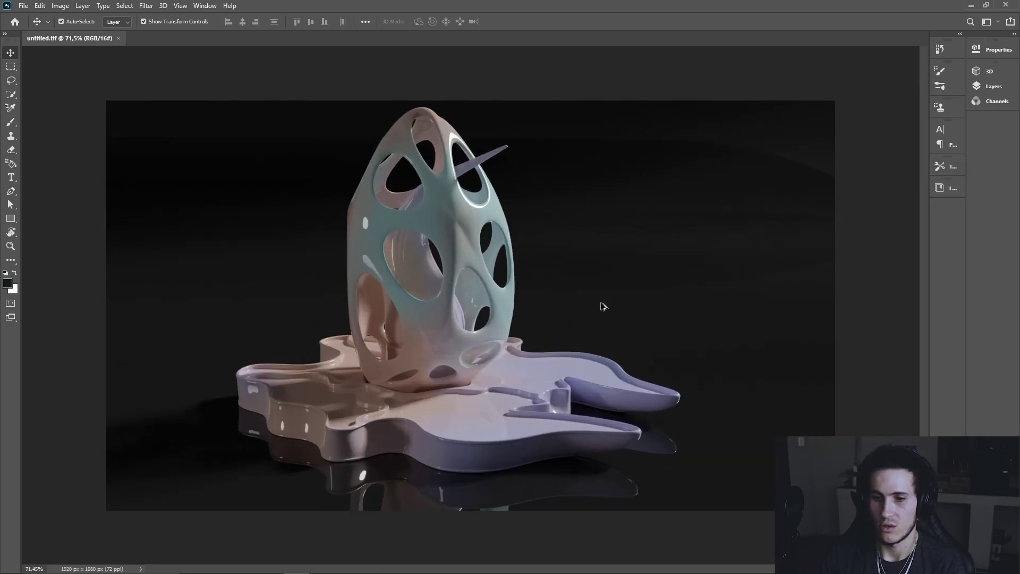
Step: Show the layer list and convert Layer 0 to a smart object for smart filters
left_click(503, 219)
left_click(983, 91)
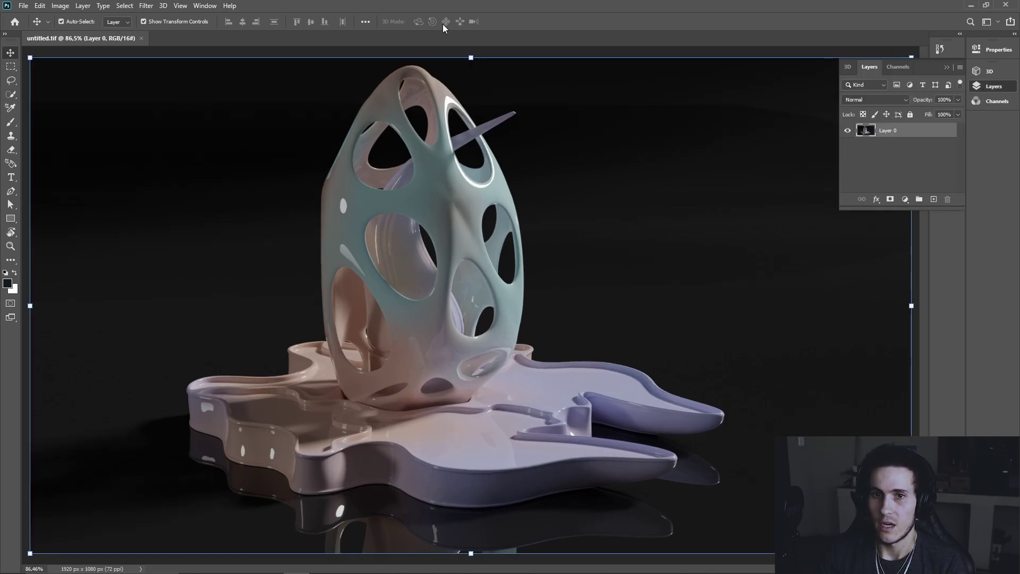
left_click(146, 5)
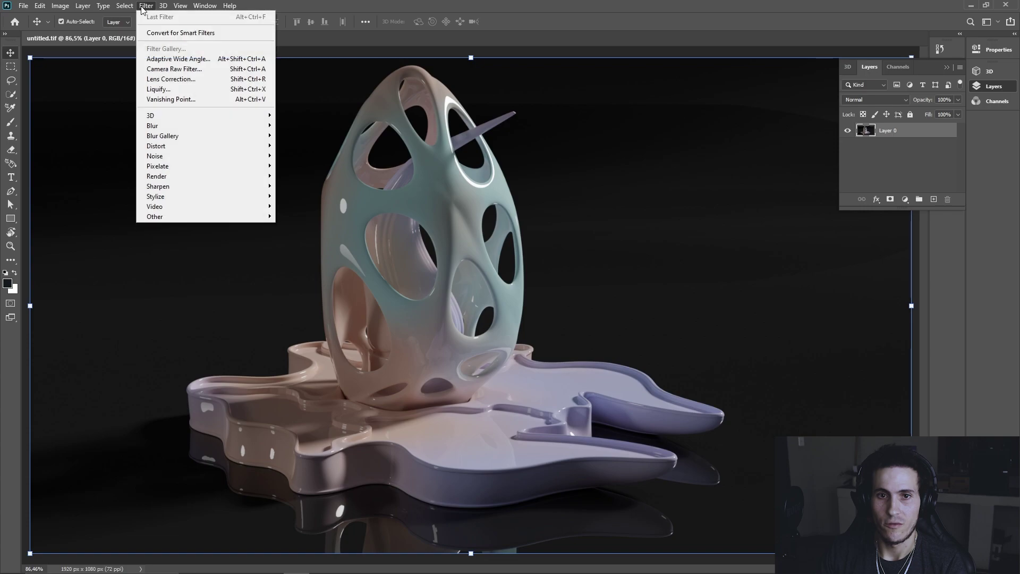
left_click(175, 33)
left_click(506, 219)
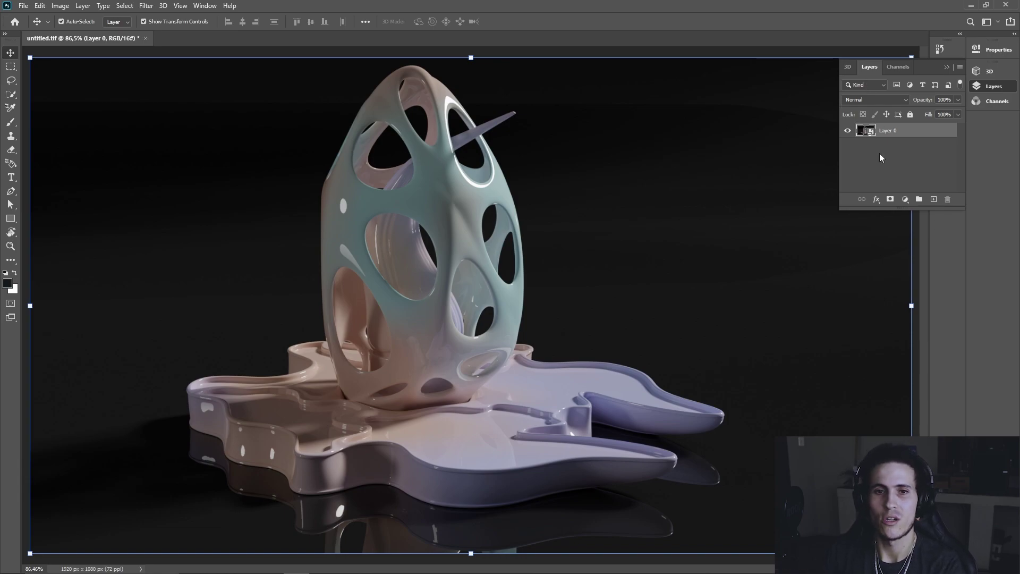
Step: Open the Camera Raw filter on Layer 0 and set Contrast +44, Shadows -9, Whites +24, Blacks -30, Texture +58, Clarity +46 and Dehaze +8
left_click(144, 7)
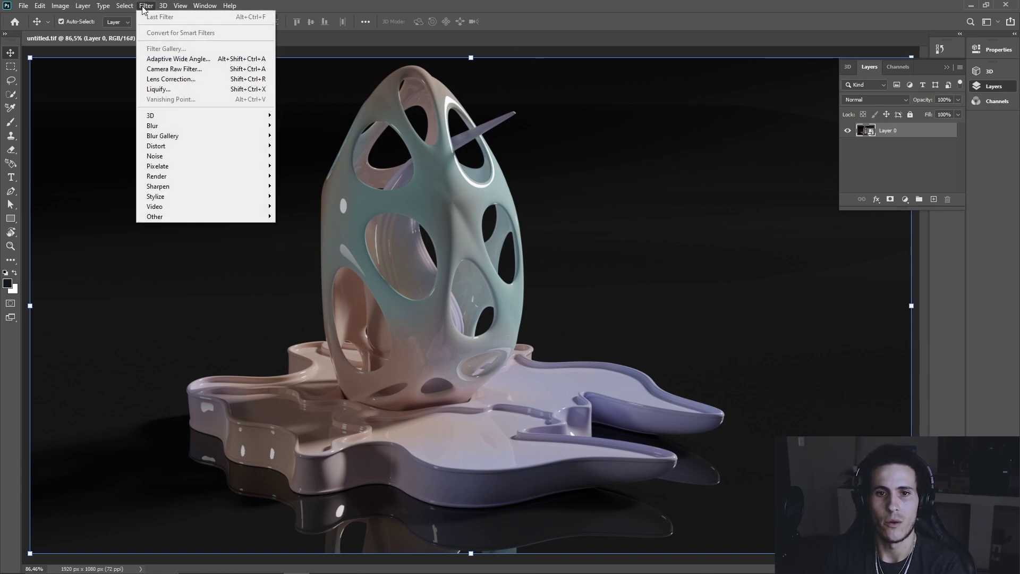
left_click(177, 69)
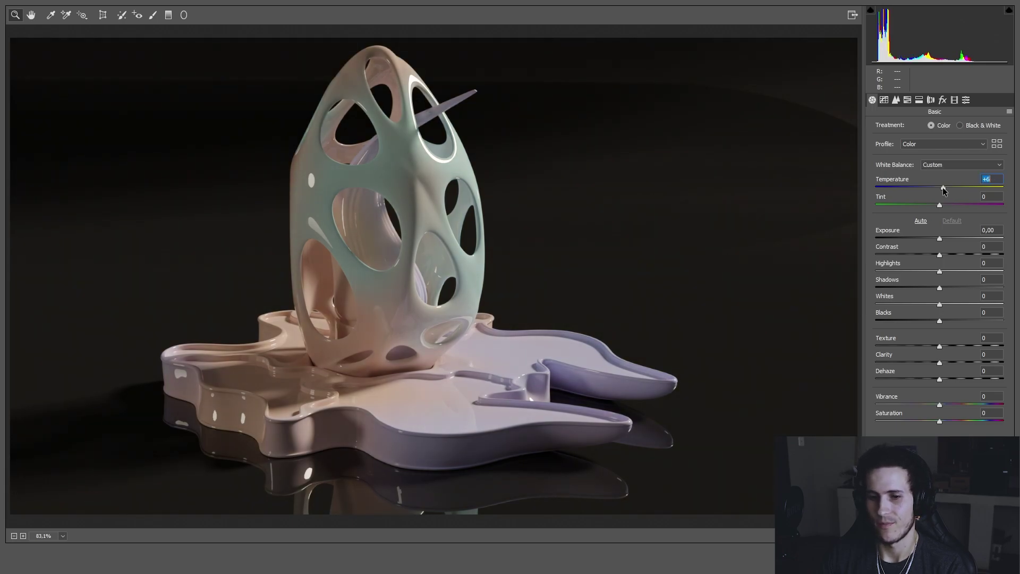
left_click_drag(940, 206, 952, 209)
double_click(951, 206)
left_click_drag(940, 255, 946, 378)
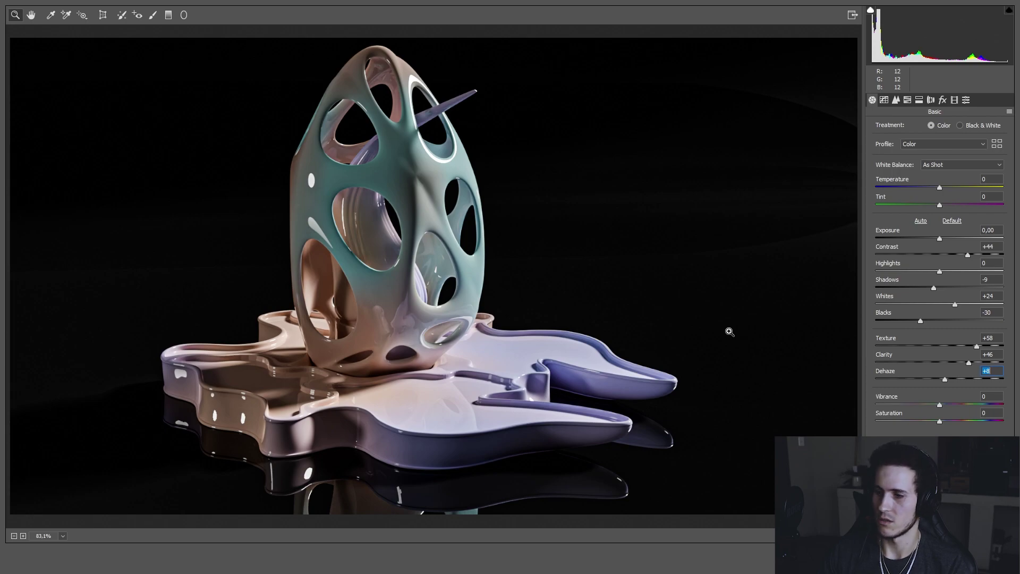
left_click(941, 421)
Step: Shape the parametric tone curve with Highlights +34 and Shadows -18, keeping Lights and Darks at 0
left_click(886, 100)
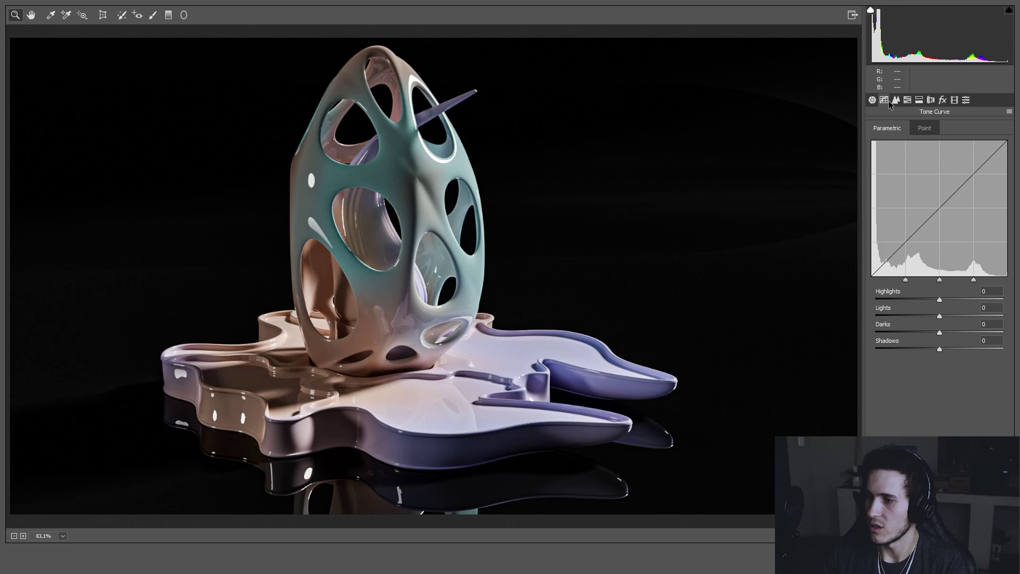
mouse_move(939, 350)
left_mouse_down()
mouse_move(928, 349)
mouse_move(930, 333)
mouse_move(949, 333)
left_mouse_up()
left_click_drag(939, 316, 963, 300)
double_click(958, 317)
double_click(950, 332)
double_click(953, 317)
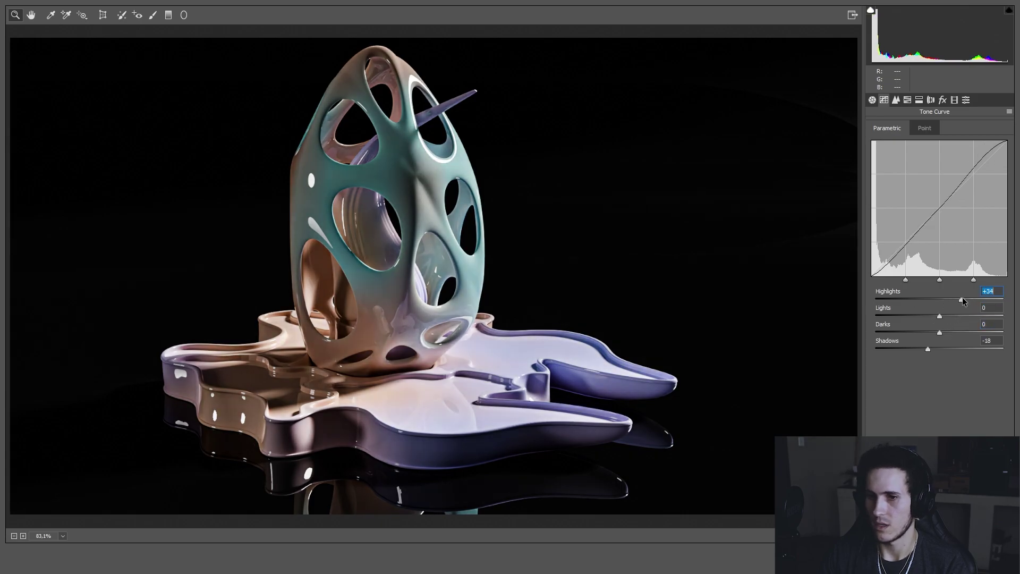
left_click_drag(941, 332, 929, 333)
double_click(929, 334)
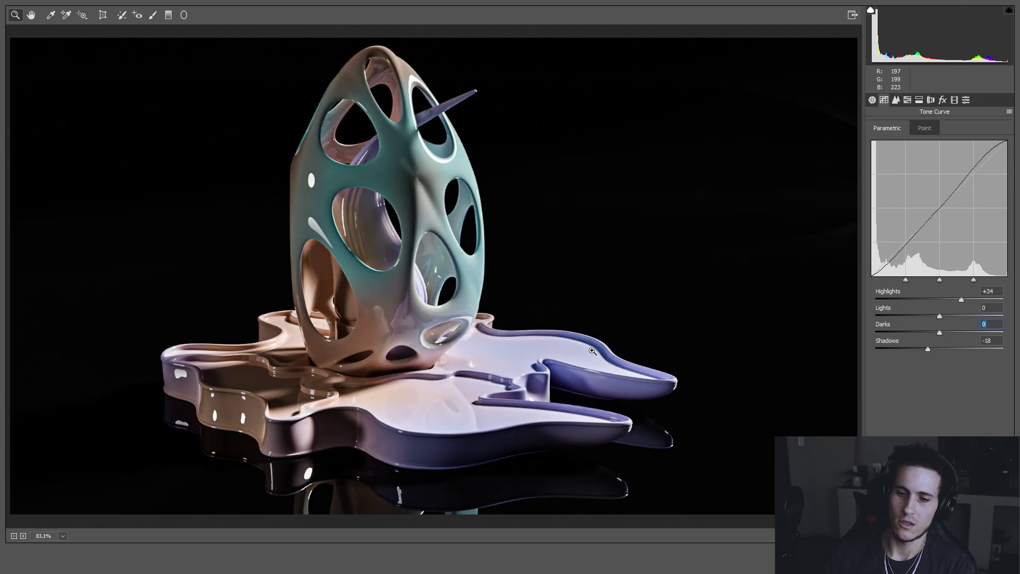
Step: Shift the HSL hues to Oranges -28, Purples -36 and Magentas -21, leaving the other colours at 0
left_click(896, 101)
left_click(908, 100)
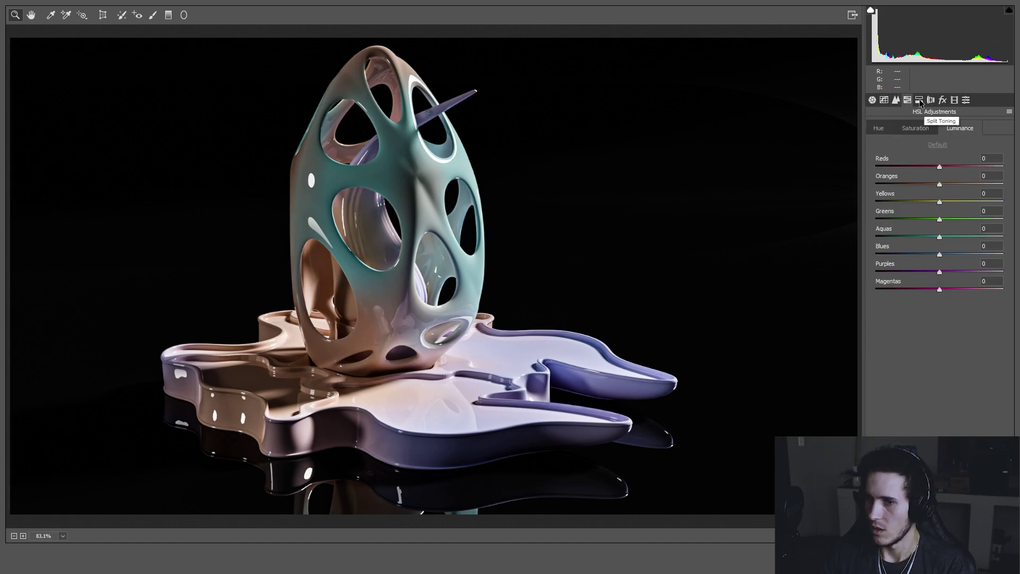
left_click(882, 130)
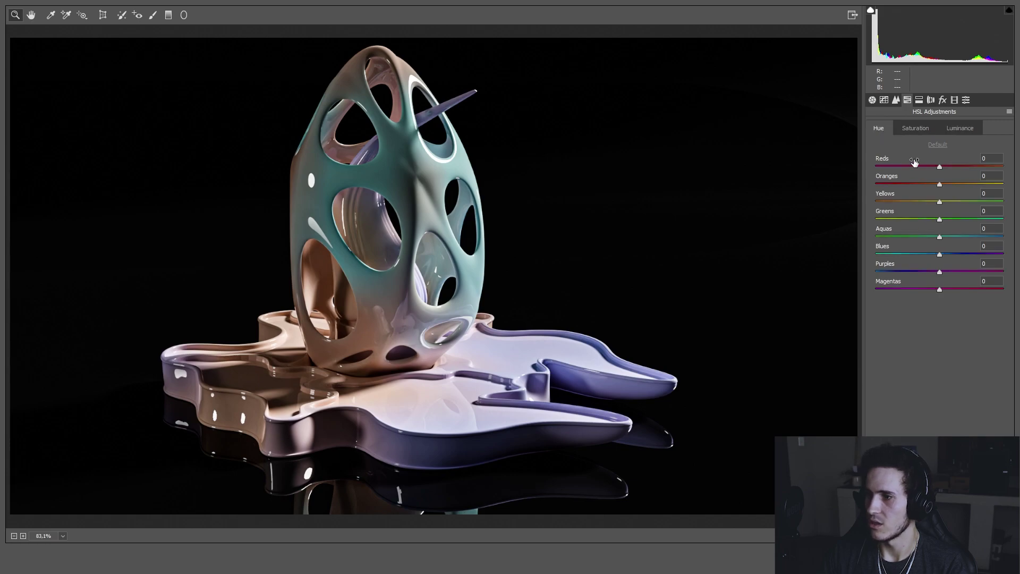
mouse_move(940, 185)
left_mouse_down()
mouse_move(915, 186)
mouse_move(922, 189)
left_mouse_up()
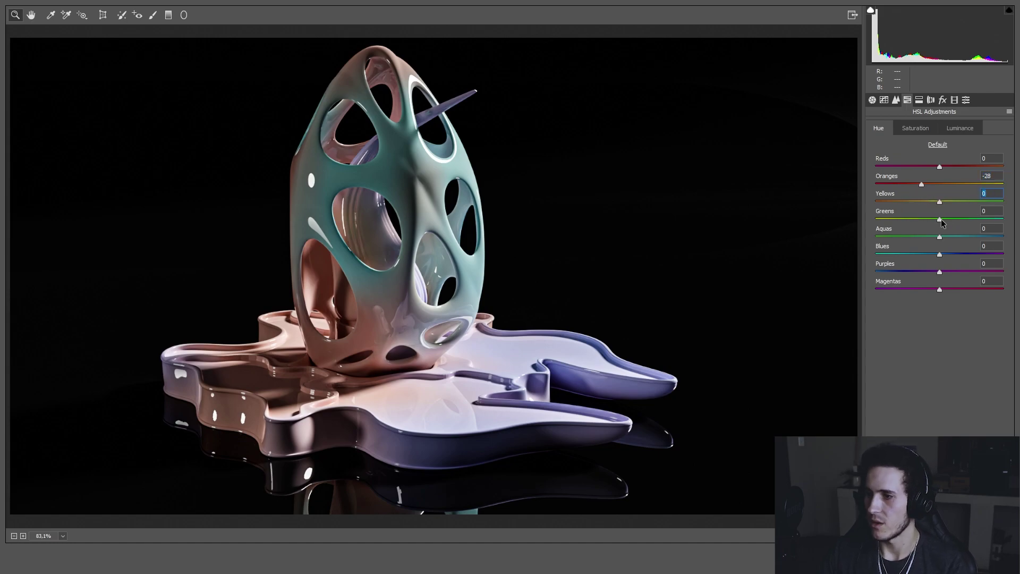
left_click_drag(939, 237, 970, 272)
double_click(917, 257)
double_click(969, 272)
key("Tab")
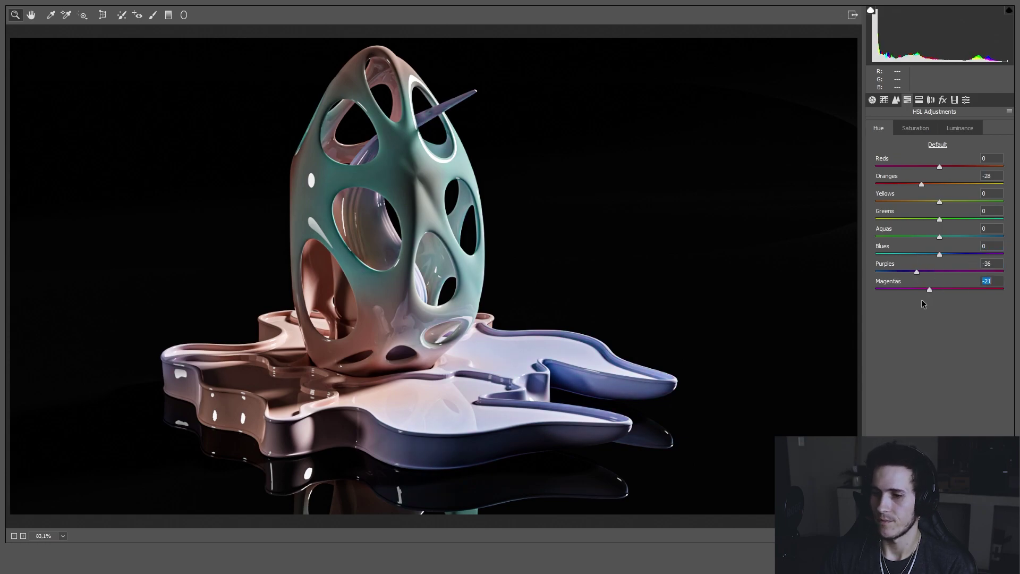
Step: Set the HSL saturation to Oranges +20, Aquas +18 and Blues +25
left_click(915, 130)
left_click_drag(938, 203, 954, 182)
double_click(977, 201)
left_click_drag(940, 255, 959, 236)
double_click(960, 237)
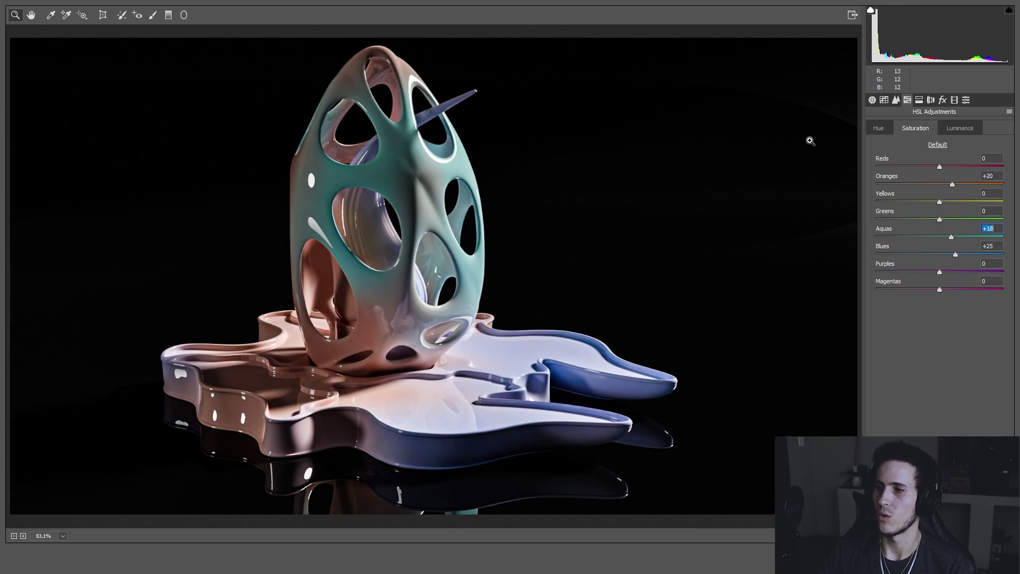
Step: Set the HSL luminance to Oranges +24, Aquas +29, Blues -27 and Purples -25
left_click(960, 128)
mouse_move(940, 184)
left_mouse_down()
mouse_move(965, 186)
mouse_move(943, 187)
mouse_move(955, 185)
left_mouse_up()
left_click_drag(941, 237, 926, 275)
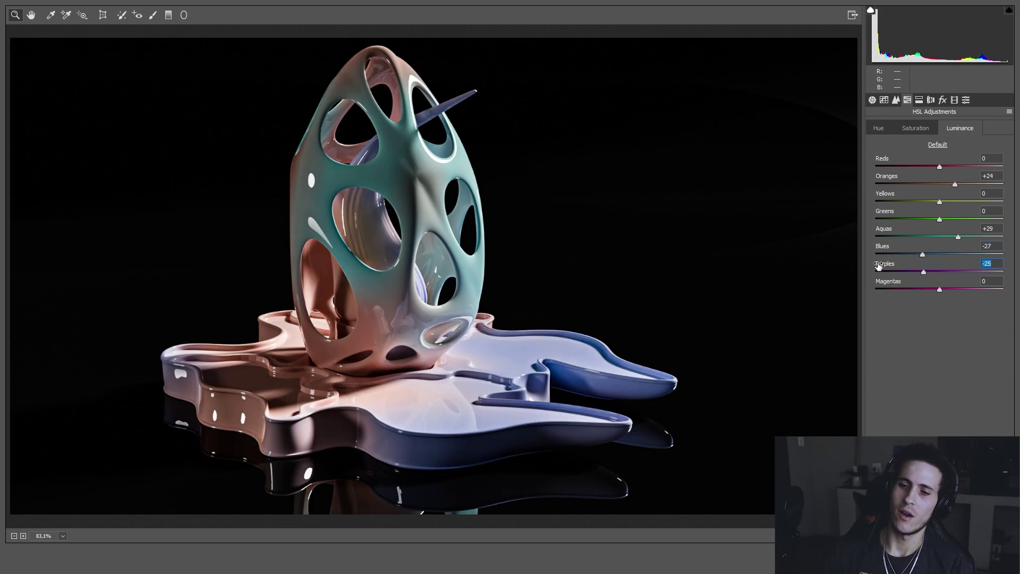
Step: Look through the Split Toning, Lens Corrections, Effects, Calibration and Presets settings and apply the Camera Raw filter
left_click(919, 100)
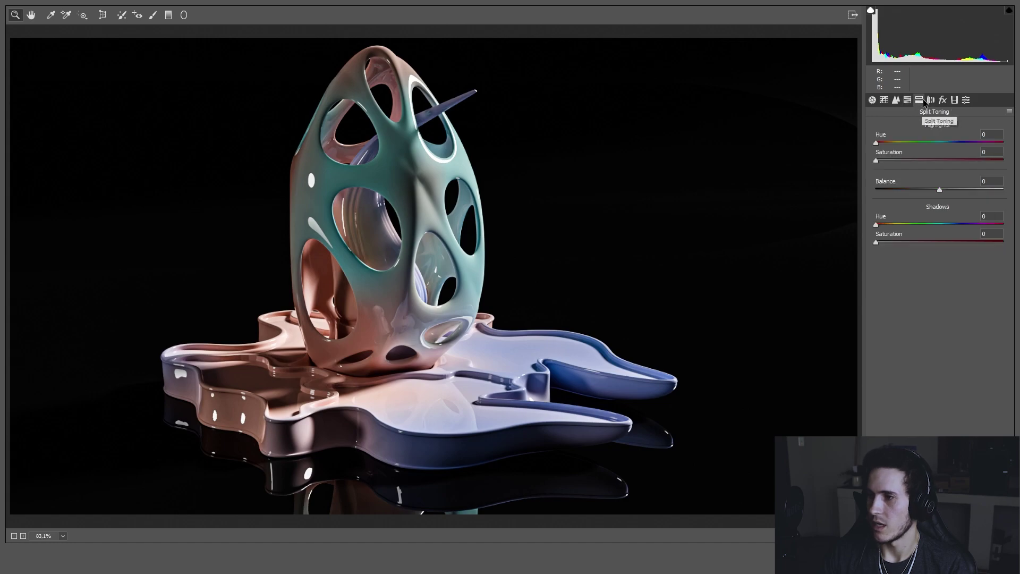
left_click(931, 100)
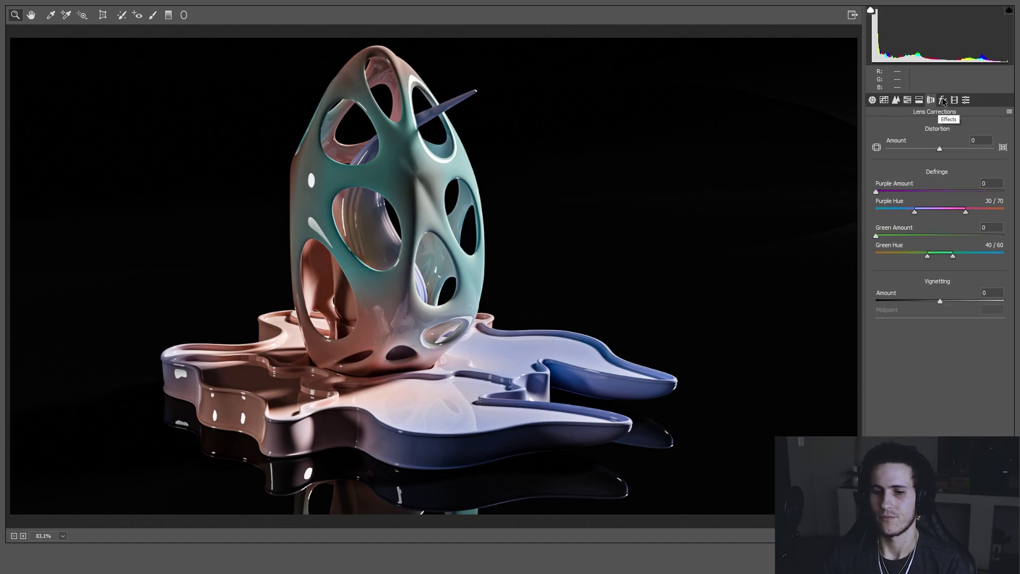
left_click(943, 100)
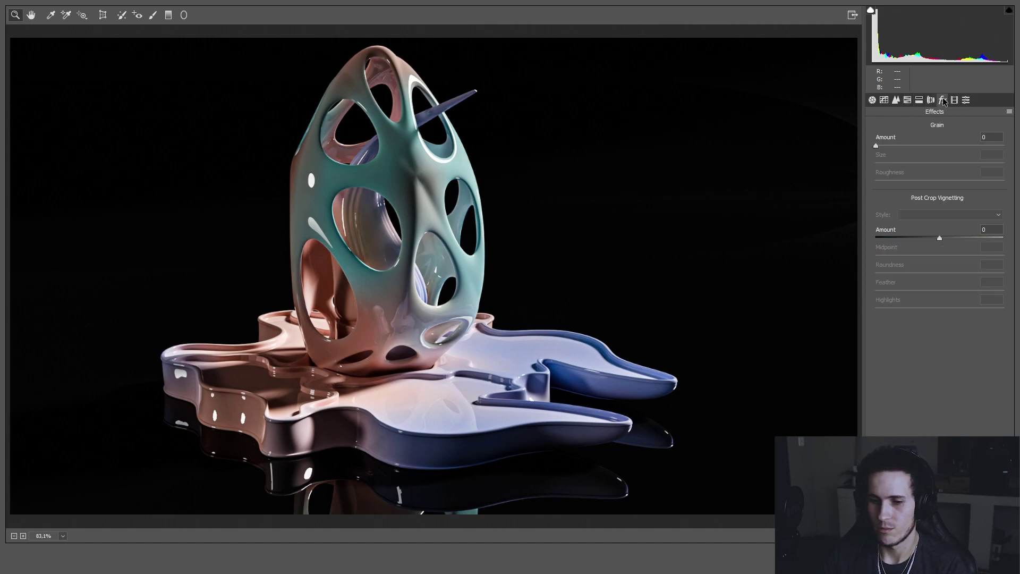
left_click(955, 101)
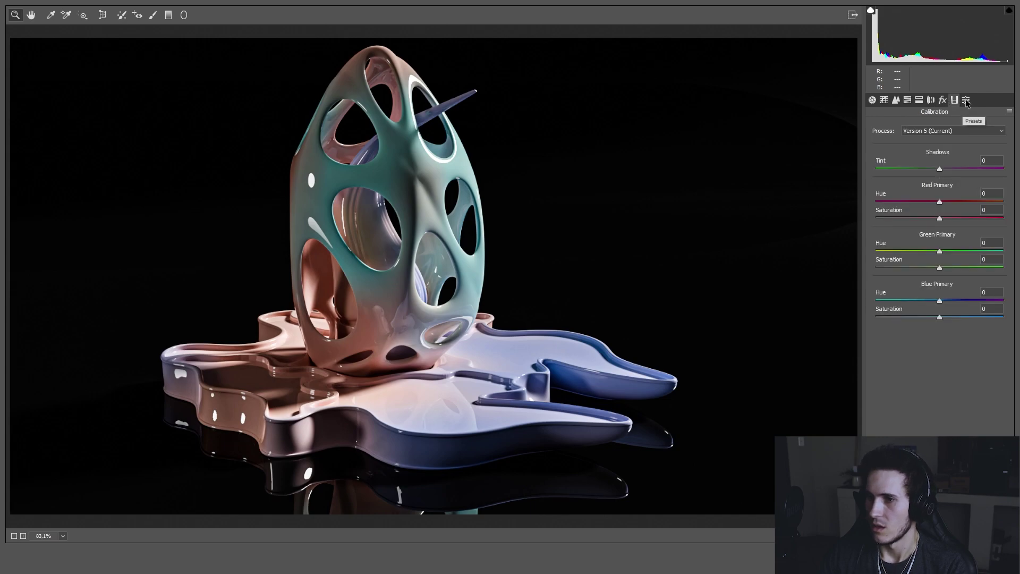
left_click(966, 100)
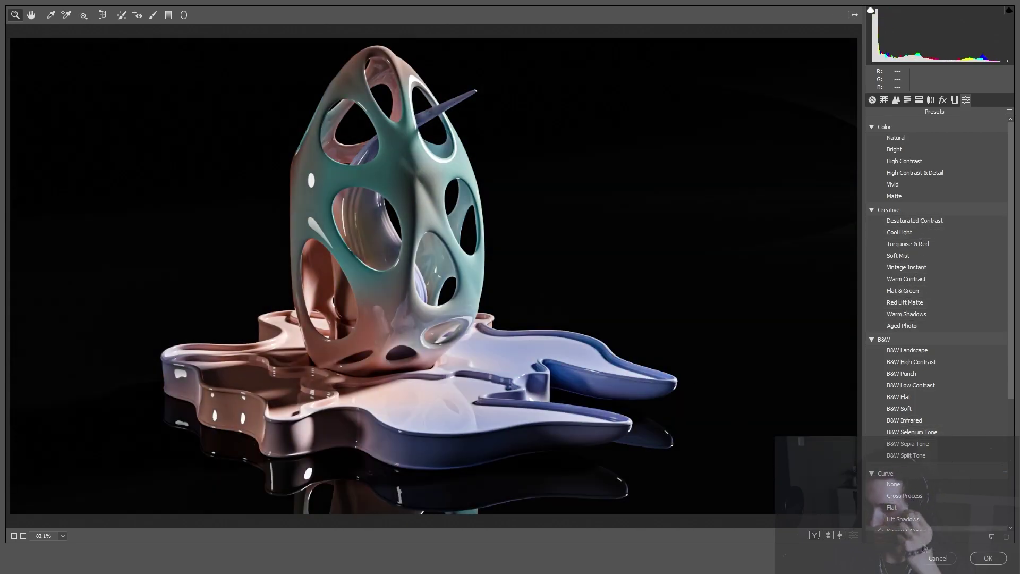
left_click(988, 558)
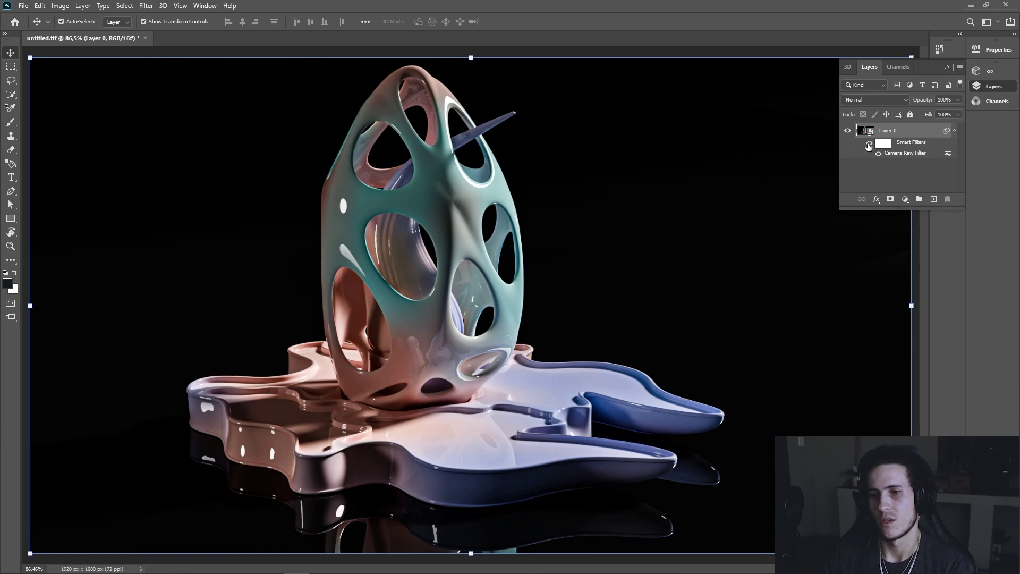
Step: Compare the render with and without the Camera Raw smart filter by toggling its visibility on Layer 0
left_click(869, 145)
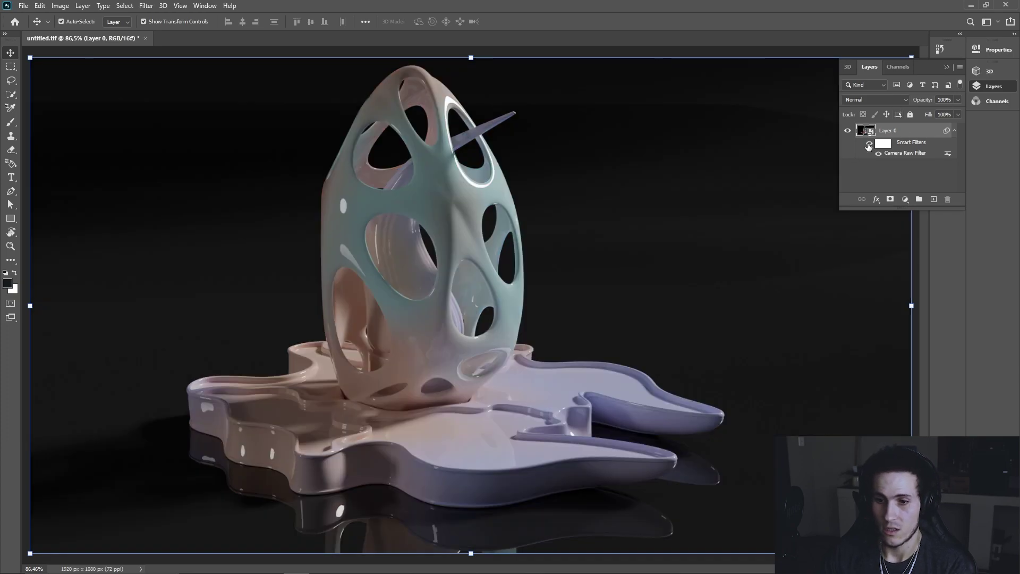
left_click(869, 145)
scroll(649, 348, "down", 3, "alt")
scroll(649, 346, "up", 1, "alt")
left_click(882, 330)
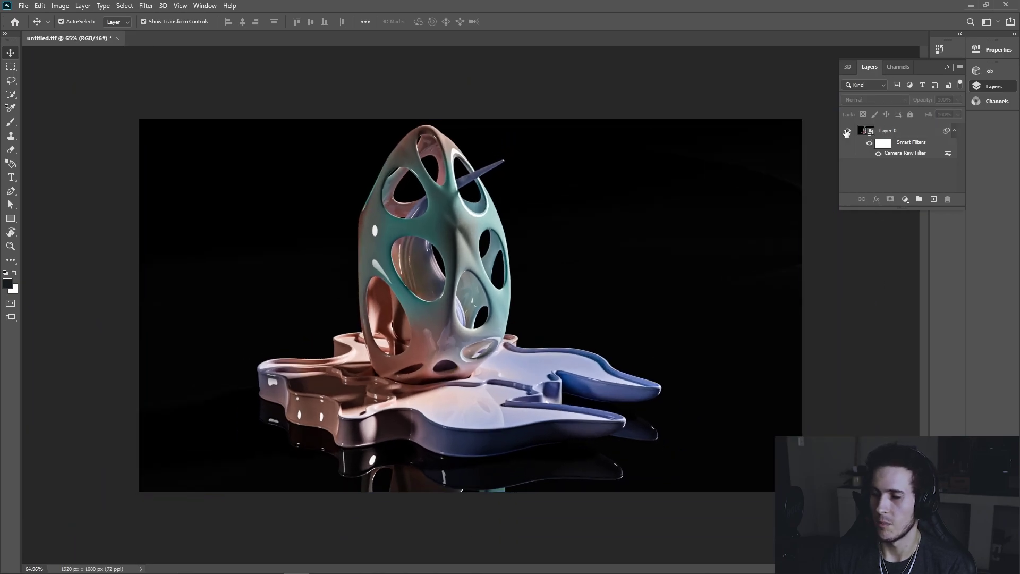
left_click(847, 133)
left_click(848, 132)
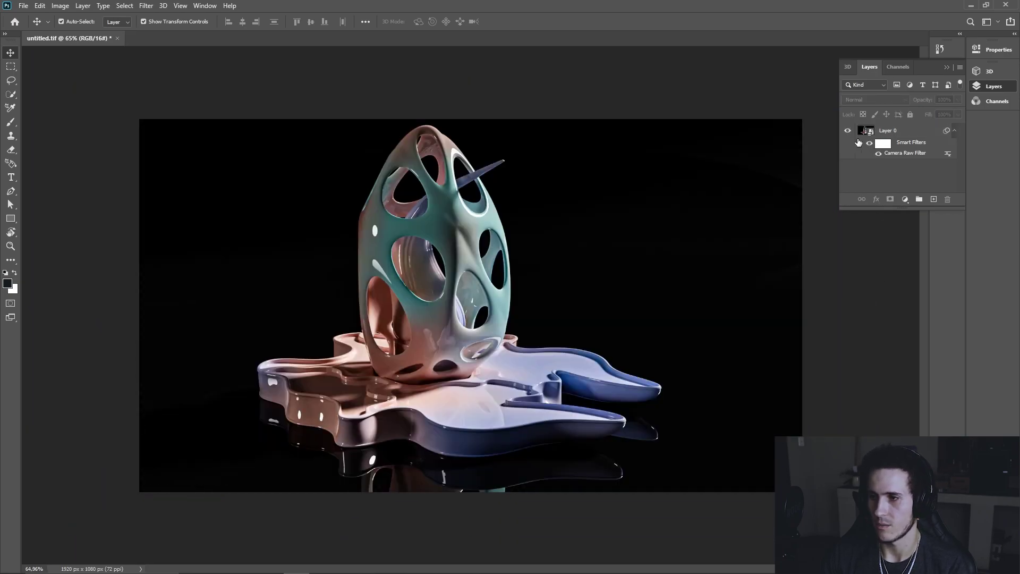
left_click(869, 145)
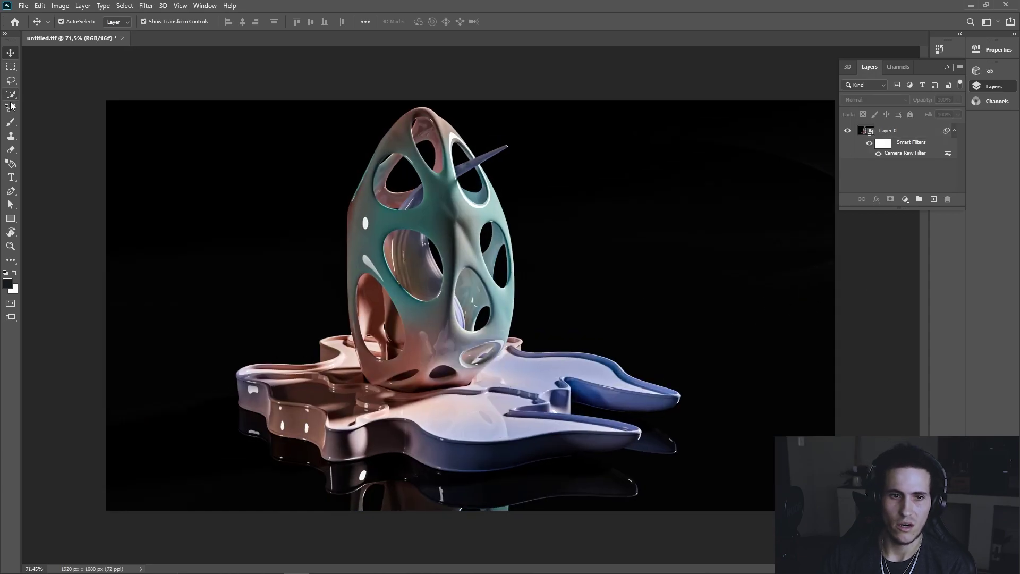
Step: Add a 72 pt Fraktur BT text box reading ORGANIC near the lower-right corner of the image
left_click_drag(687, 439, 807, 500)
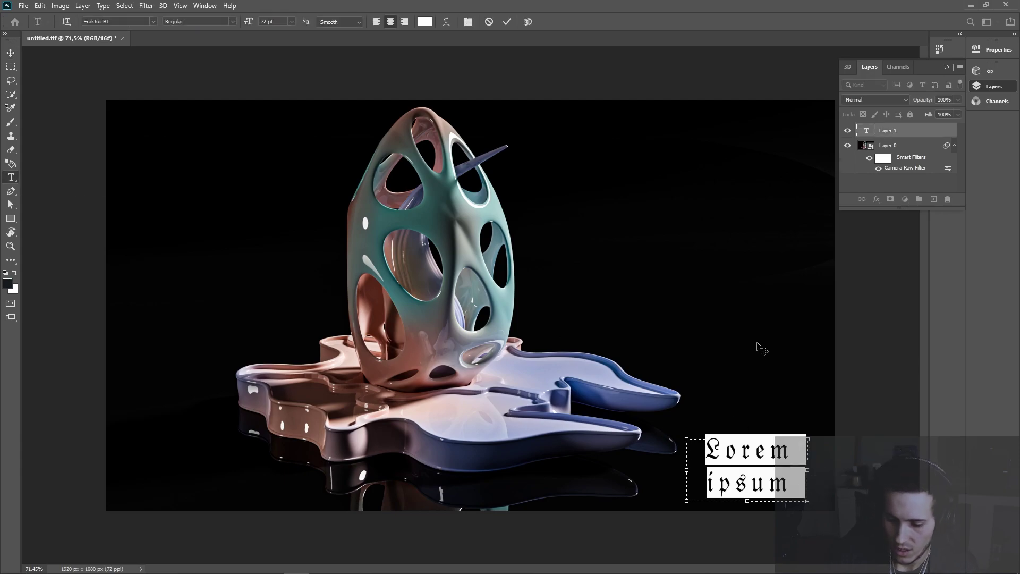
type("ORGANUS")
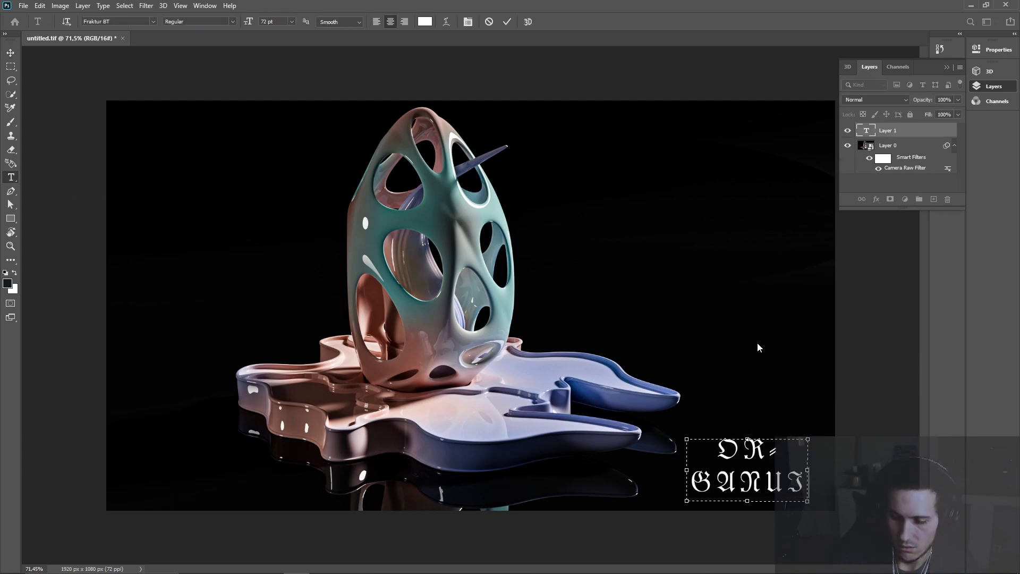
key("BackSpace")
key("BackSpace")
key("BackSpace")
key("BackSpace")
key("BackSpace")
key("BackSpace")
key("BackSpace")
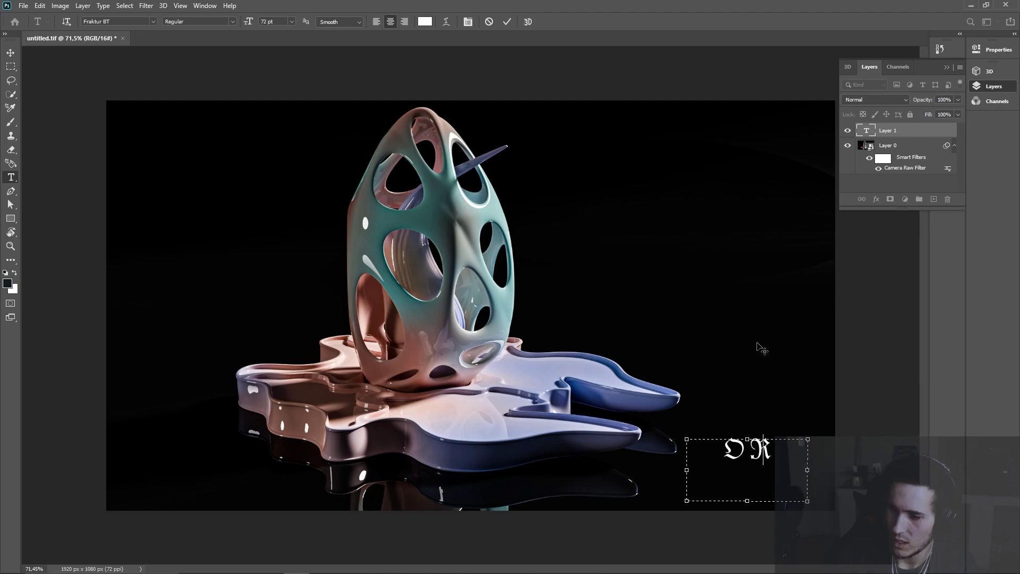
type("O R G A N I")
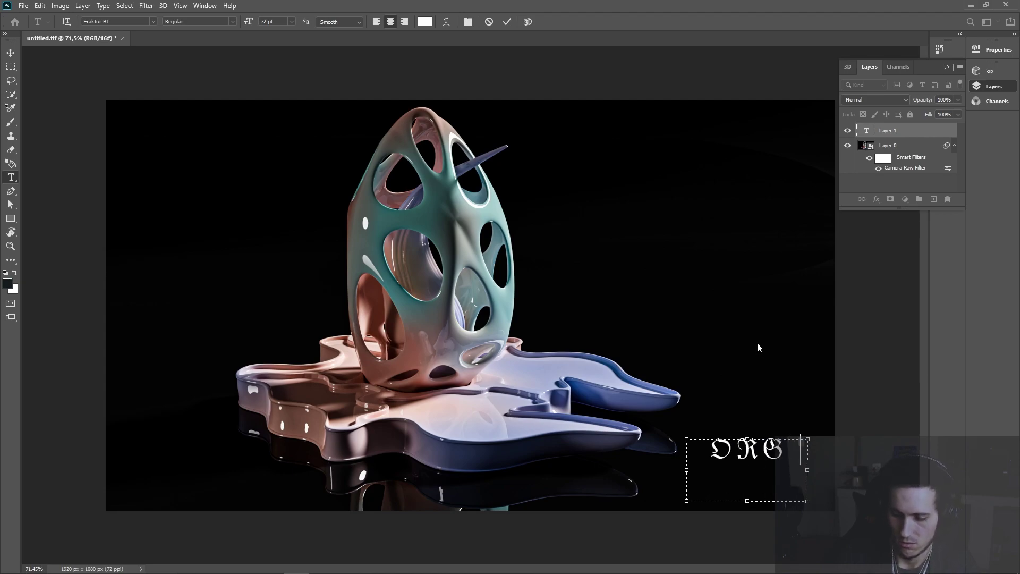
type("C")
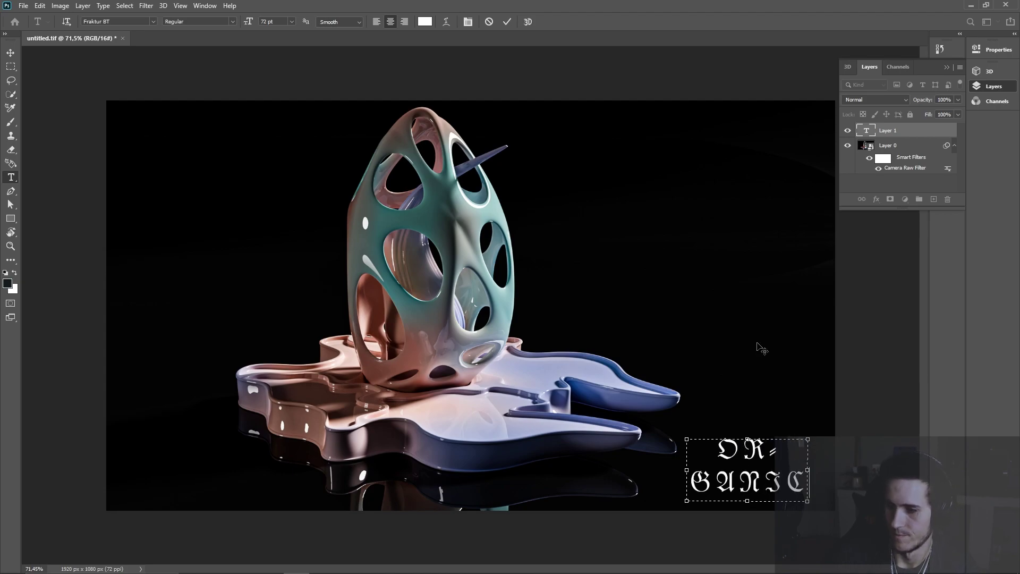
left_click(756, 382)
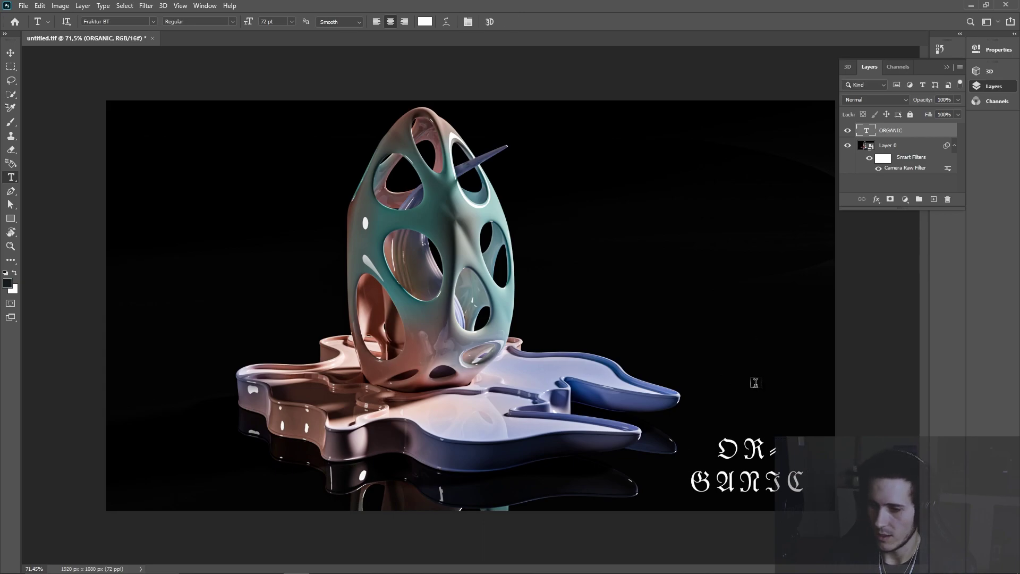
Step: Change the ORGANIC text's font to Chiller and move it closer to the lower-right corner of the image
left_click(11, 54)
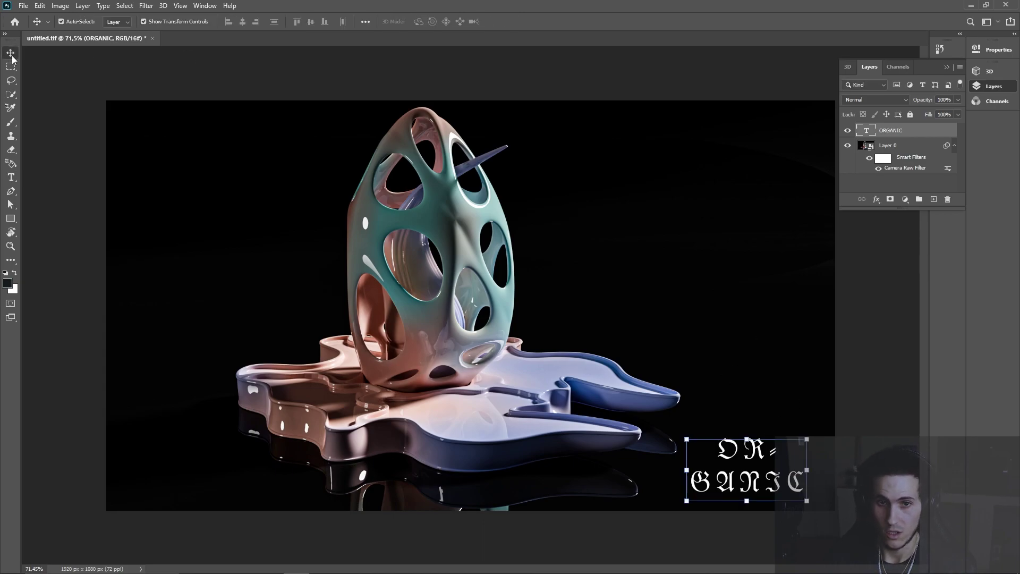
left_click(946, 68)
left_click(942, 130)
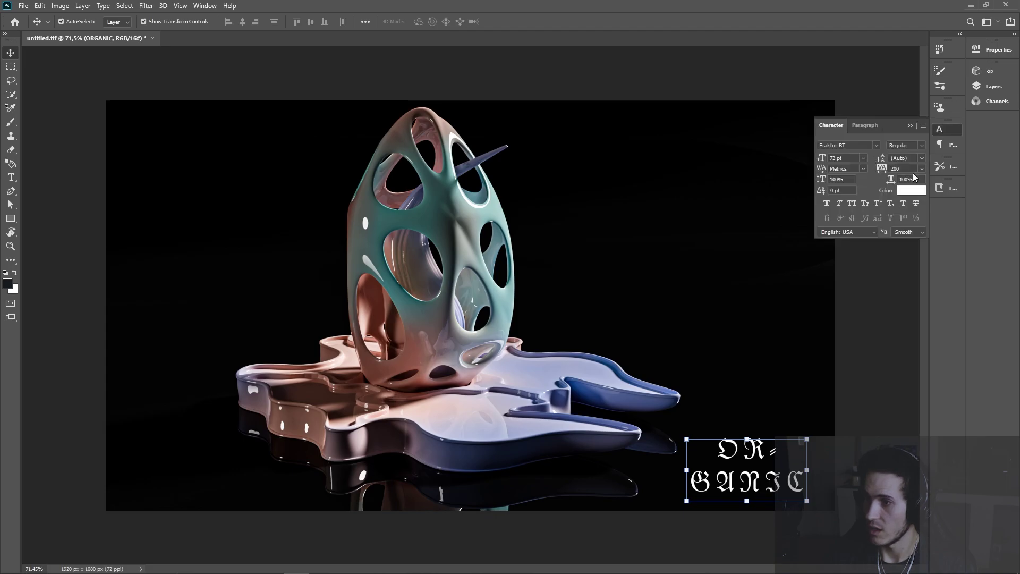
left_click(876, 144)
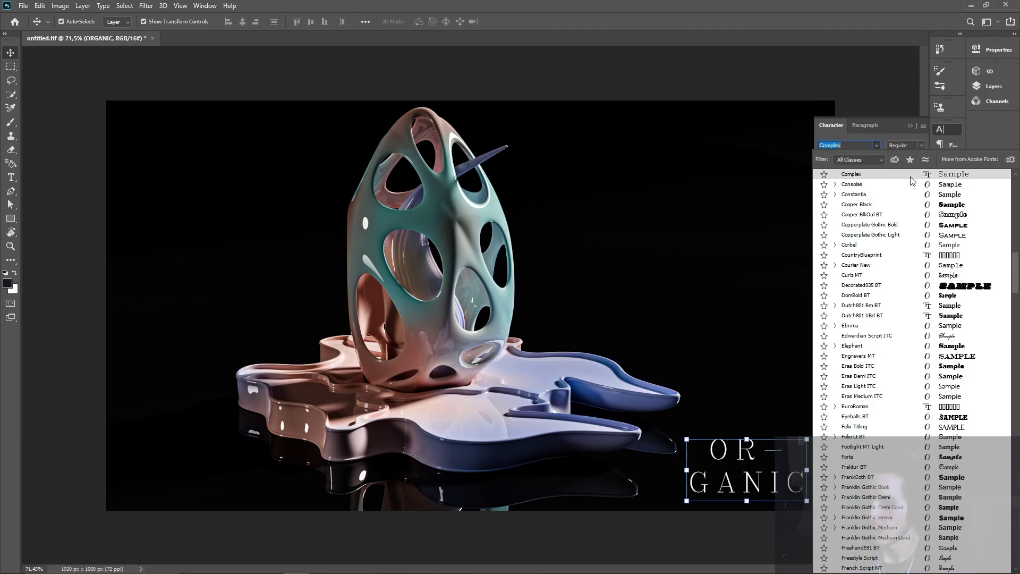
key("Up")
key("Up")
key("Up")
key("Up")
key("Up")
key("Up")
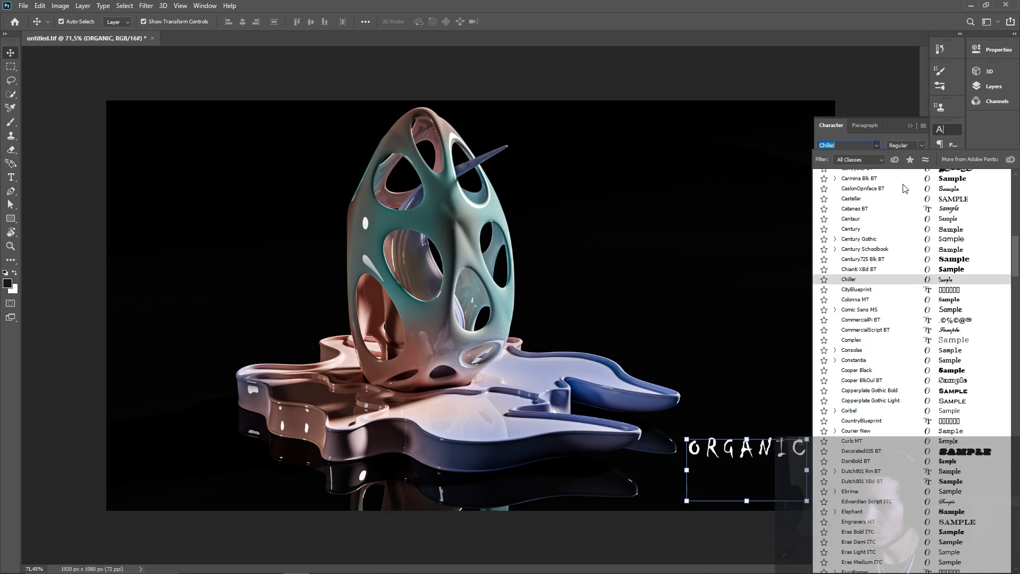
scroll(903, 188, "up", 8)
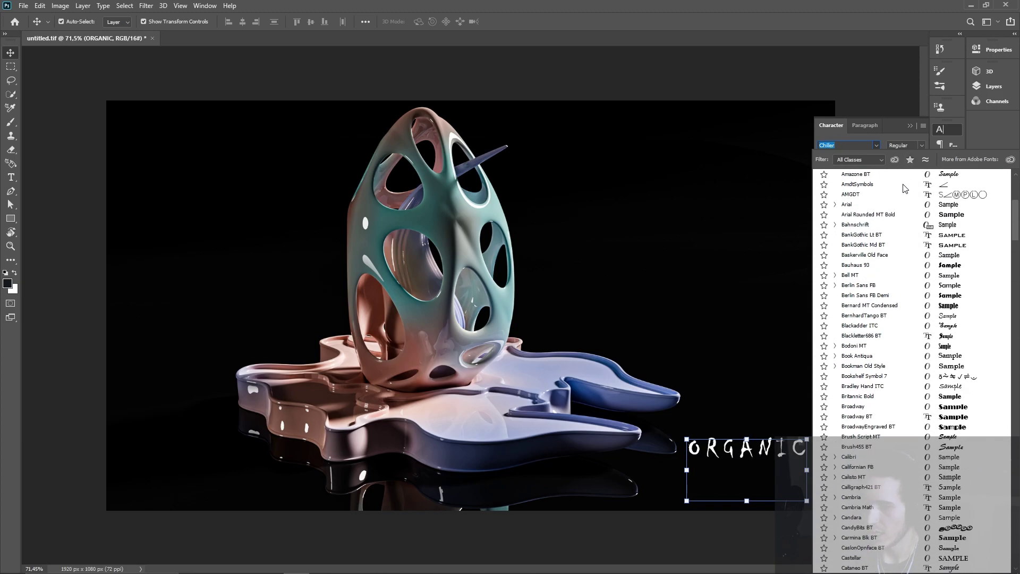
key("Return")
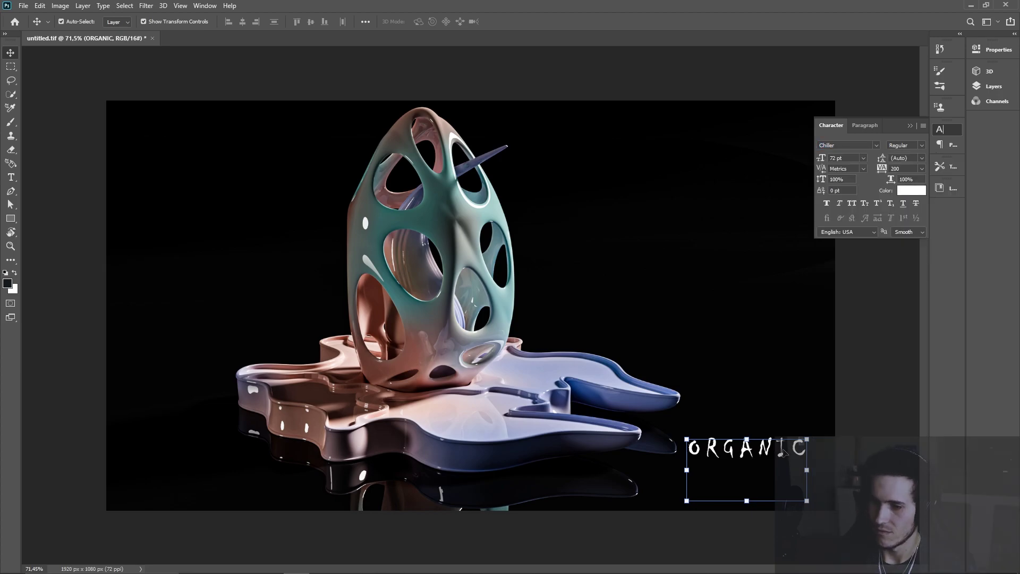
left_click_drag(751, 449, 770, 481)
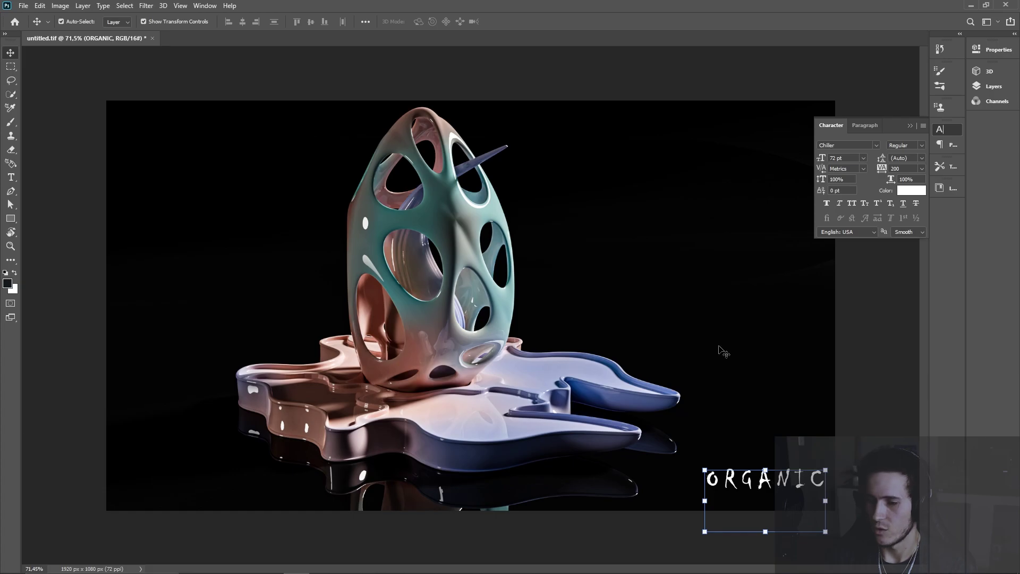
Step: Try a Bevel & Emboss layer style with Contour and Texture on the ORGANIC text layer
left_click(991, 86)
right_click(889, 133)
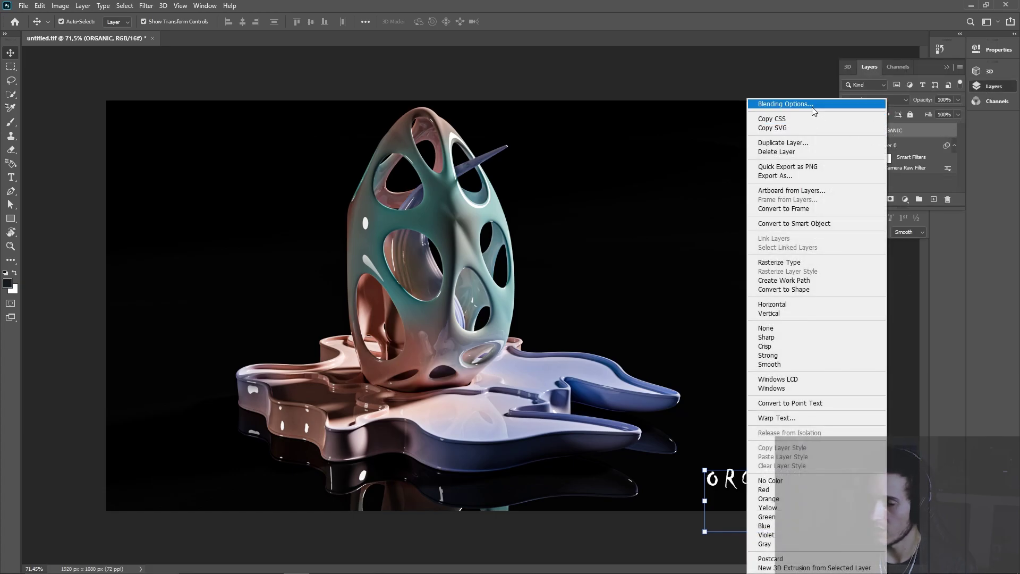
left_click(850, 103)
left_click(92, 183)
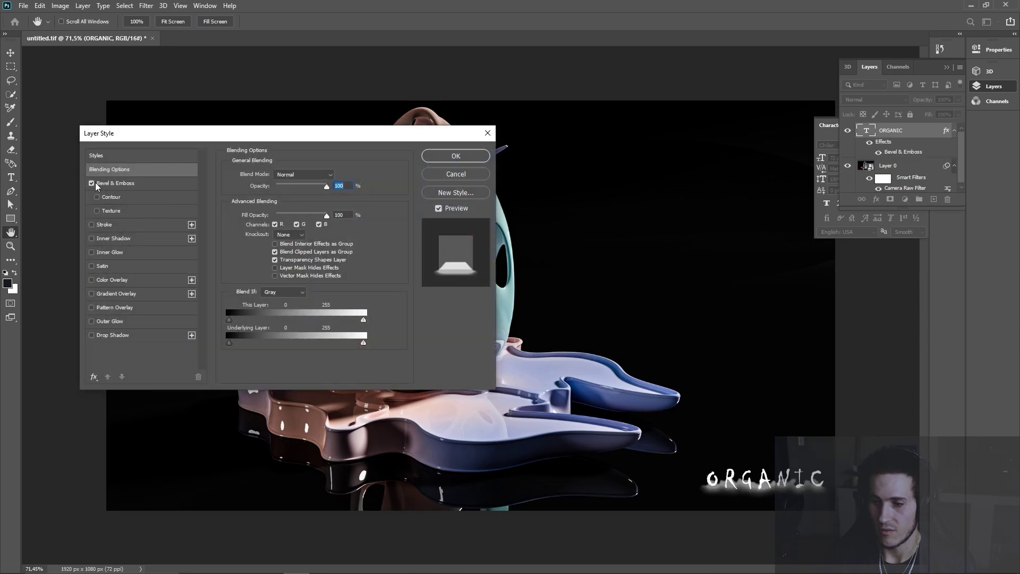
left_click(97, 197)
left_click(97, 211)
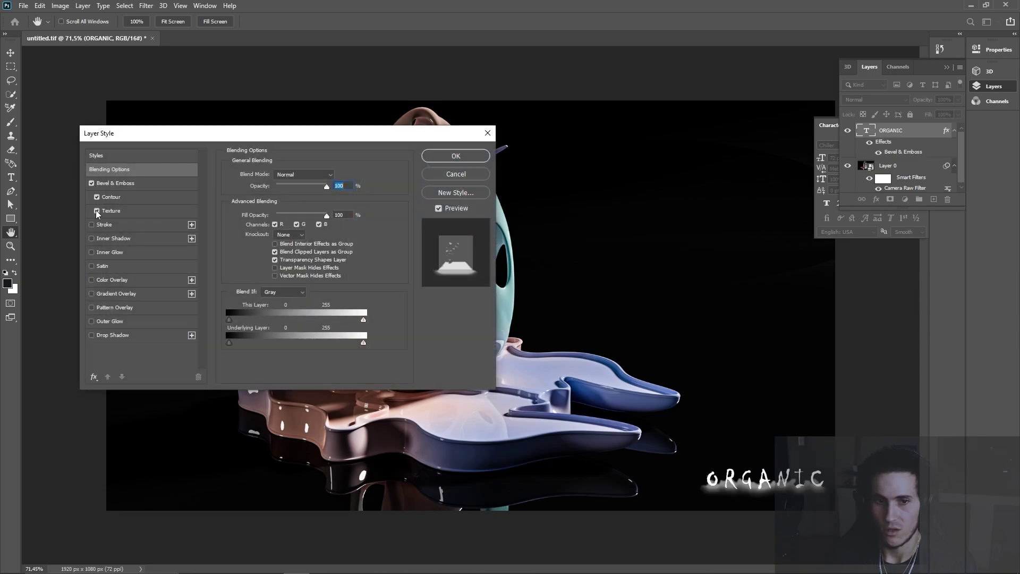
left_click(91, 183)
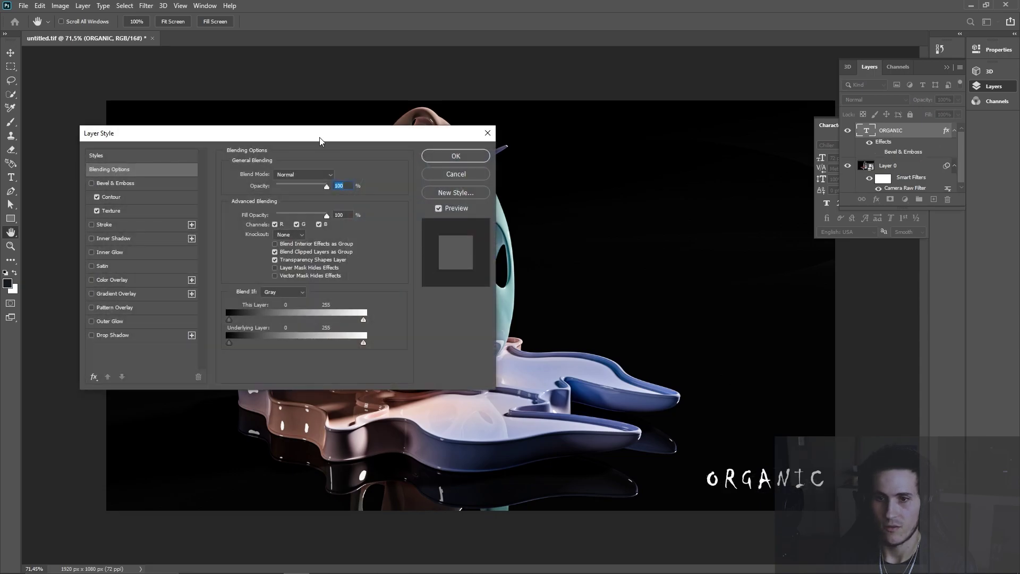
left_click(488, 132)
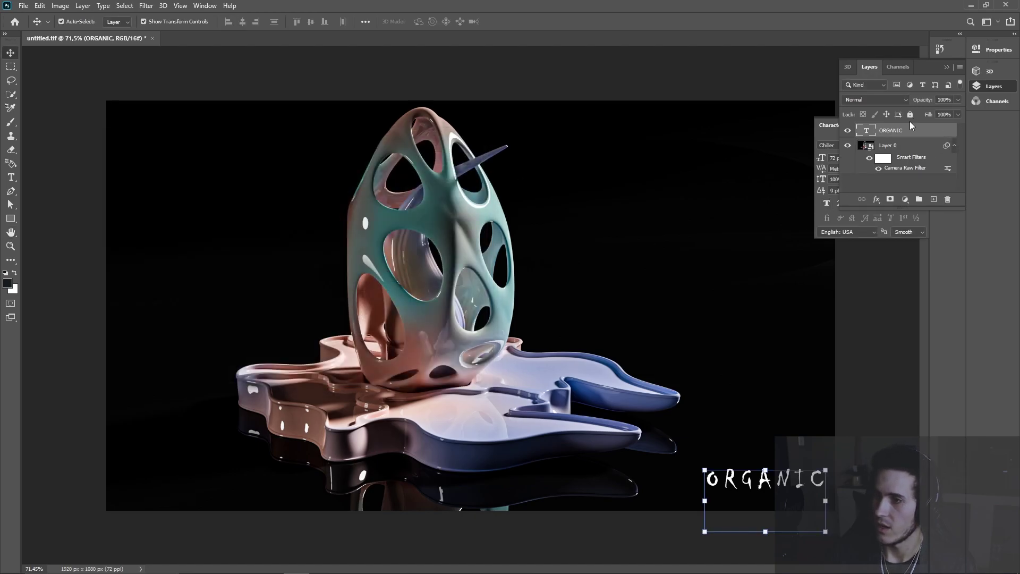
Step: Reduce the ORGANIC text layer's opacity to 17%
left_click(960, 99)
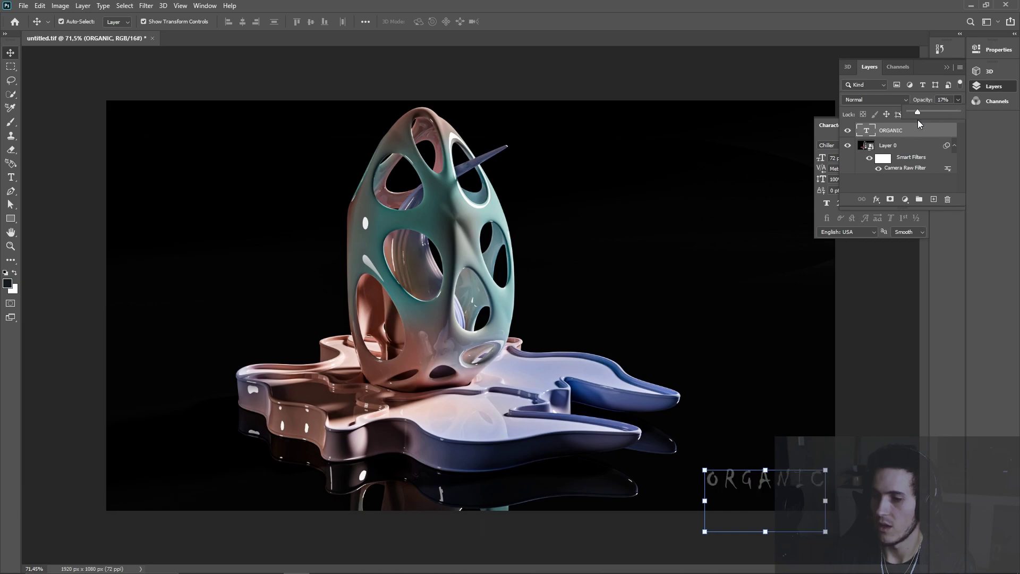
left_click(888, 349)
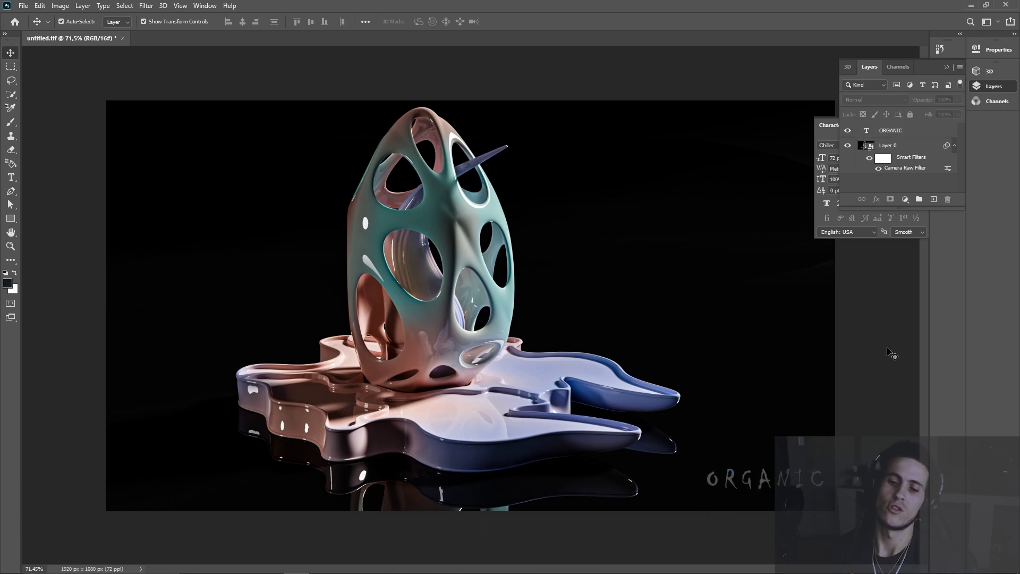
scroll(793, 354, "down", 5, "alt")
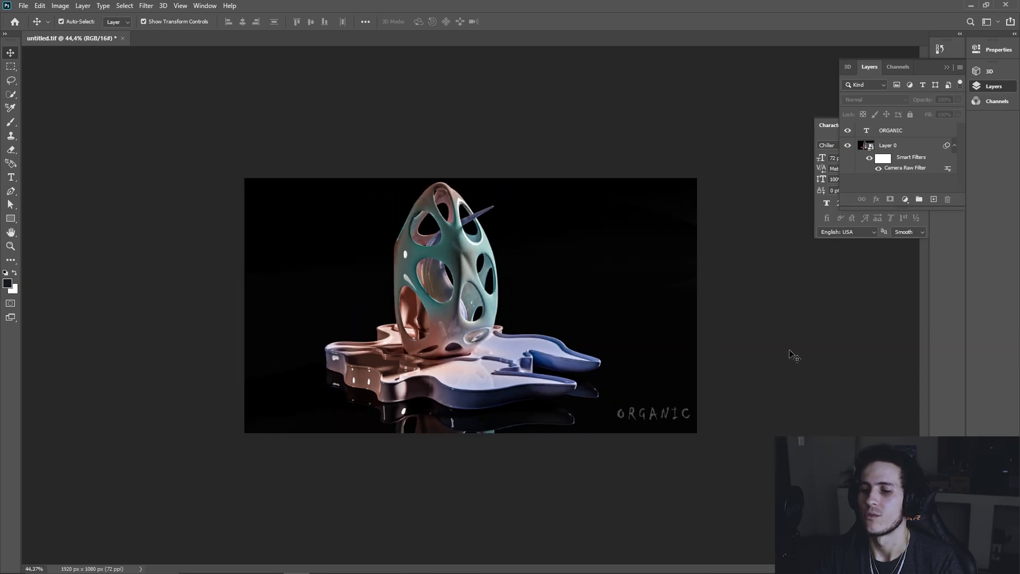
scroll(794, 354, "up", 4, "alt")
Step: Delete the ORGANIC text layer
left_click(751, 475)
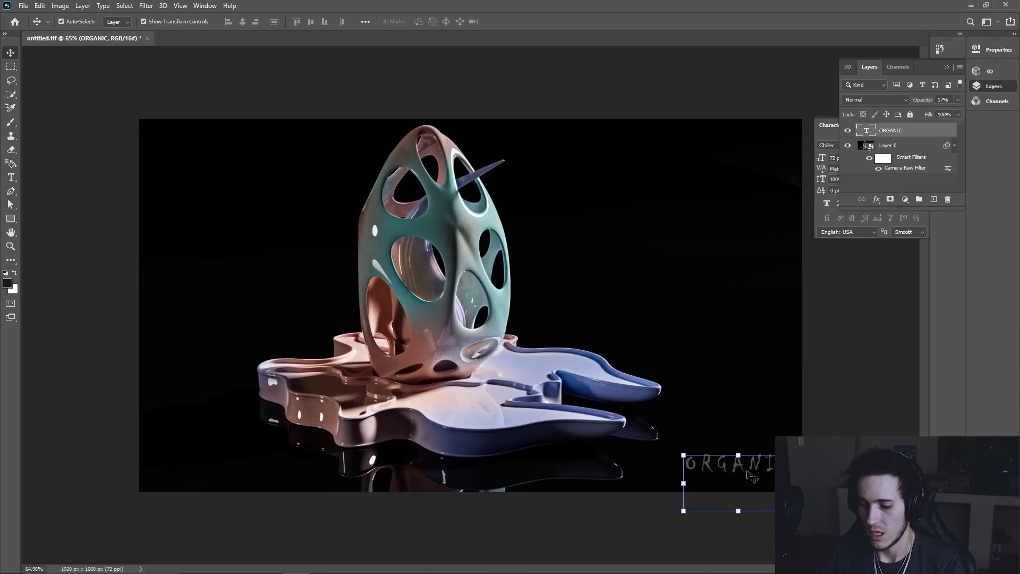
key("Delete")
left_click(836, 368)
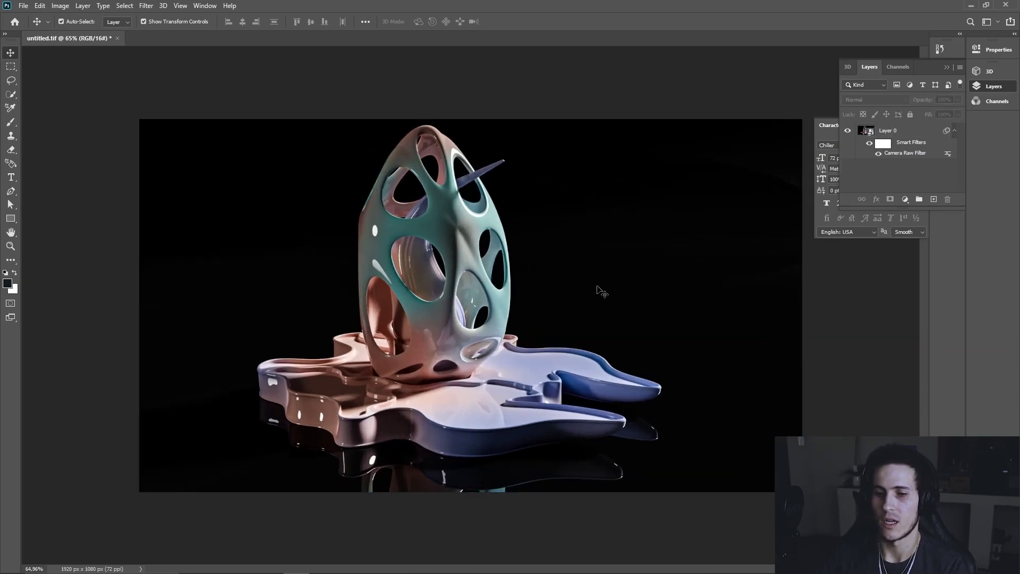
Step: Export the graded image as untitled.png to the organic bio design folder on the Desktop
left_click(24, 7)
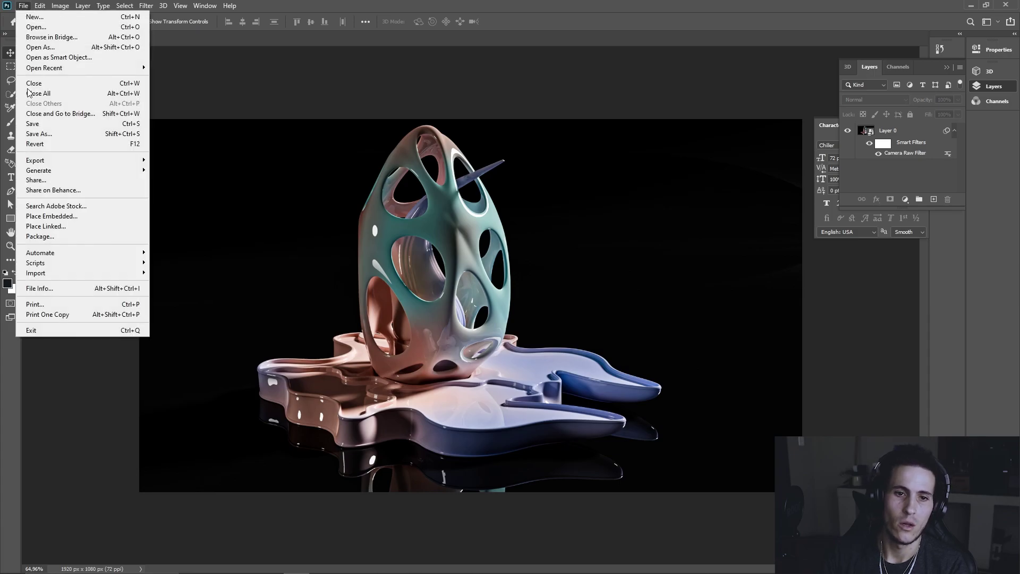
mouse_move(65, 163)
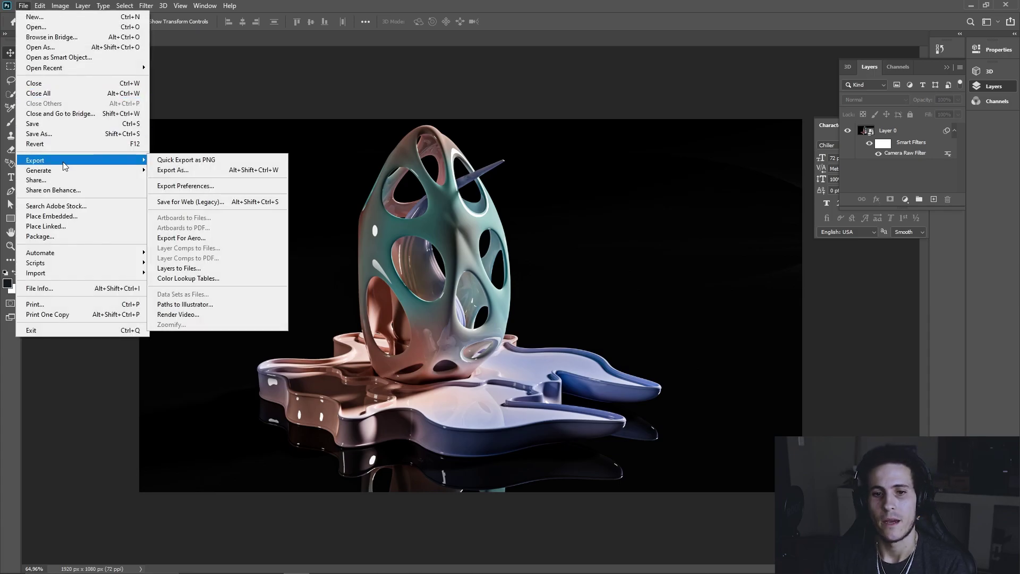
left_click(221, 160)
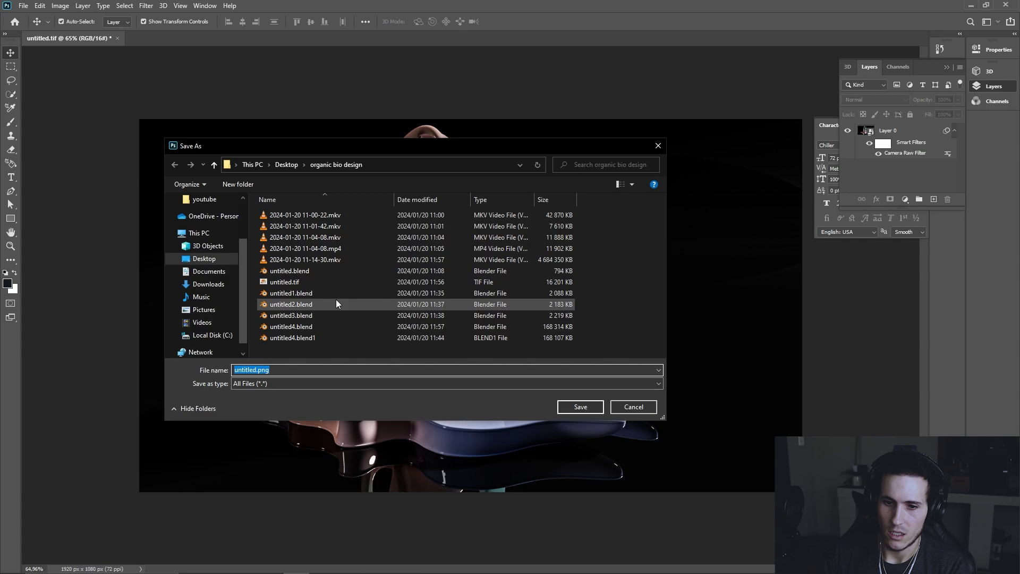
left_click(594, 407)
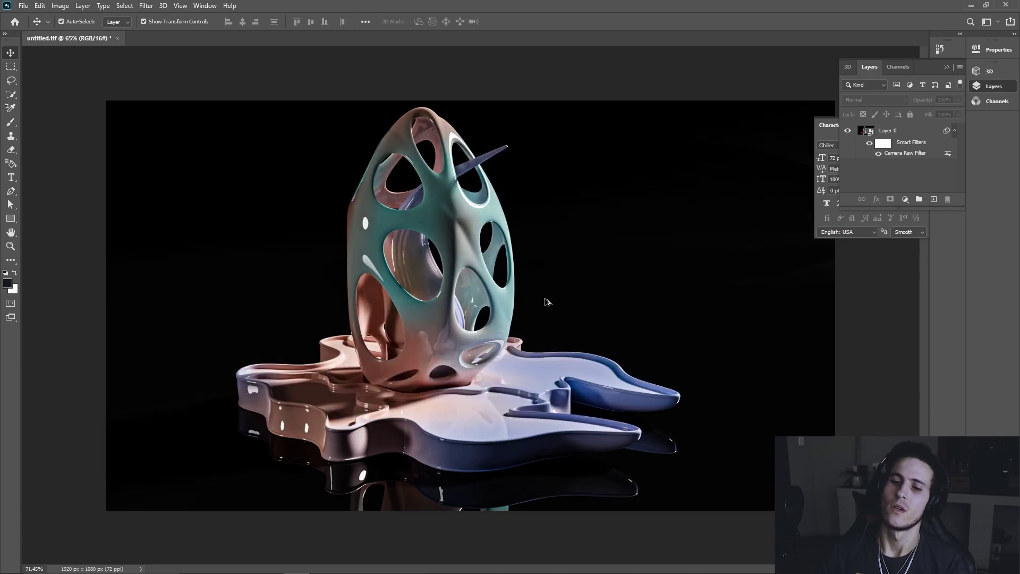
scroll(548, 303, "up", 2, "alt")
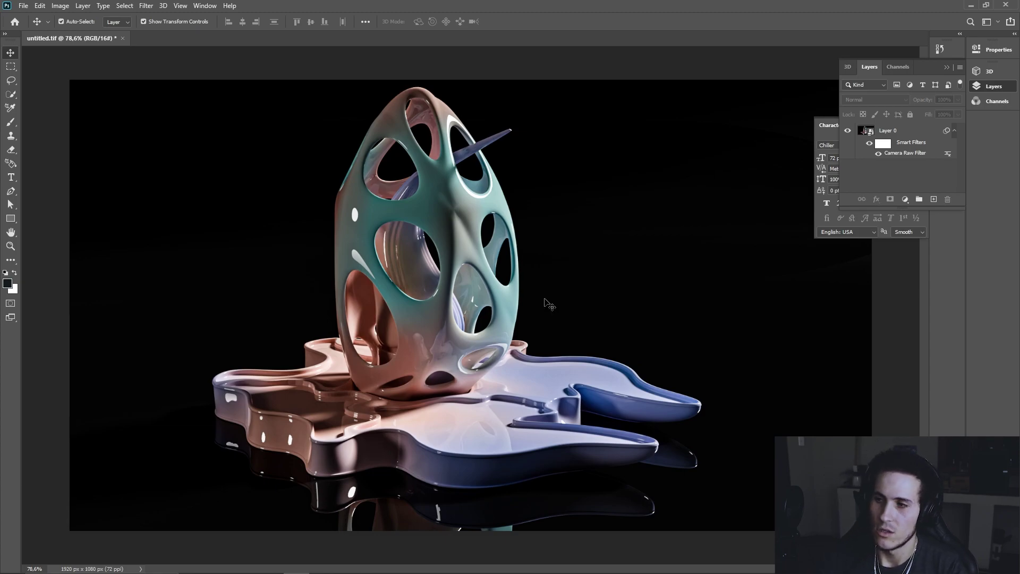
mouse_move(713, 569)
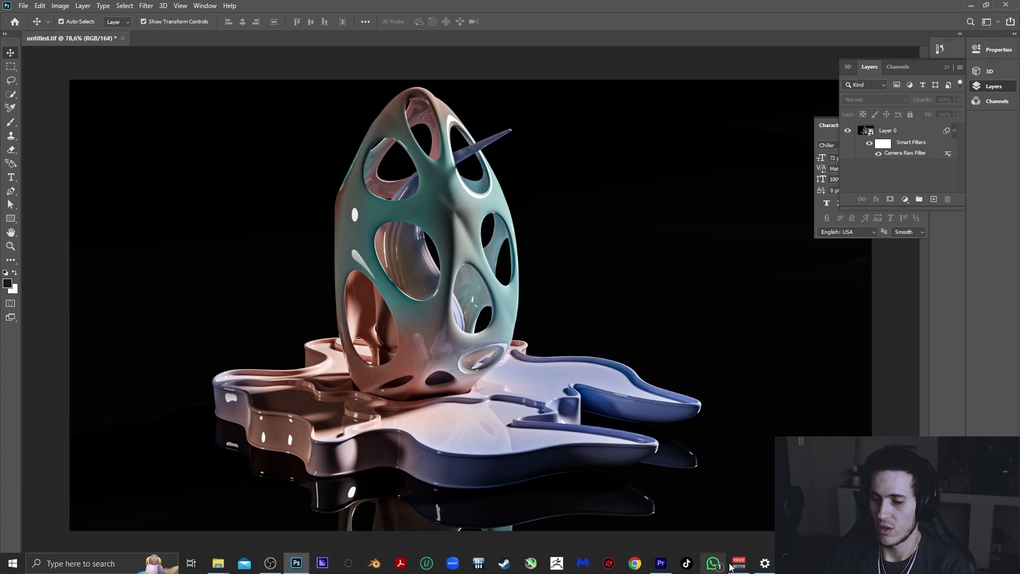